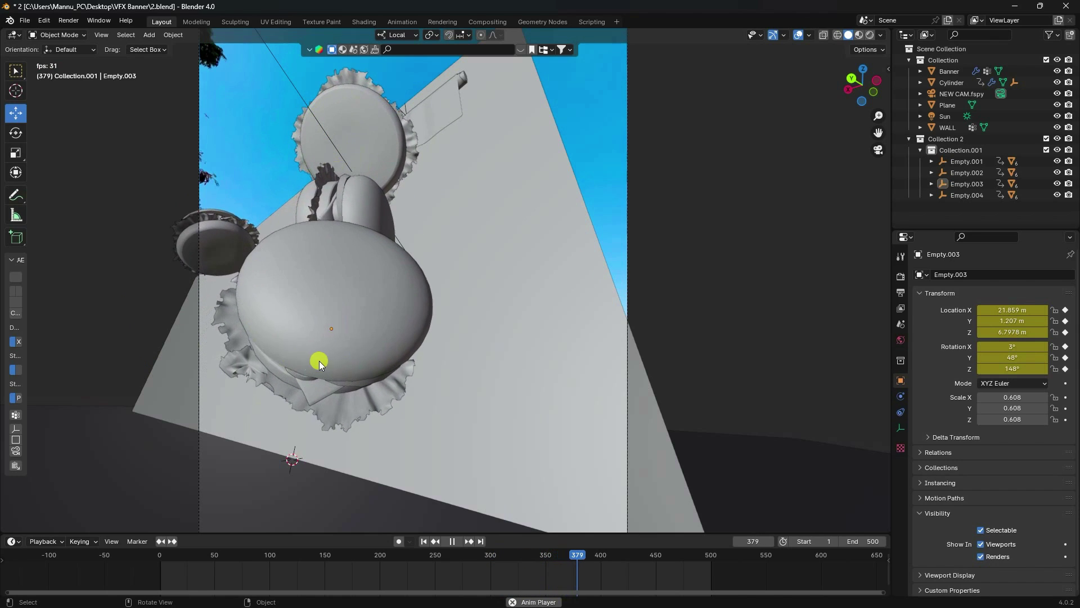
Step: Stop the burger animation, preview the scene in rendered shading and return to frame 1
left_click(452, 540)
left_click(869, 36)
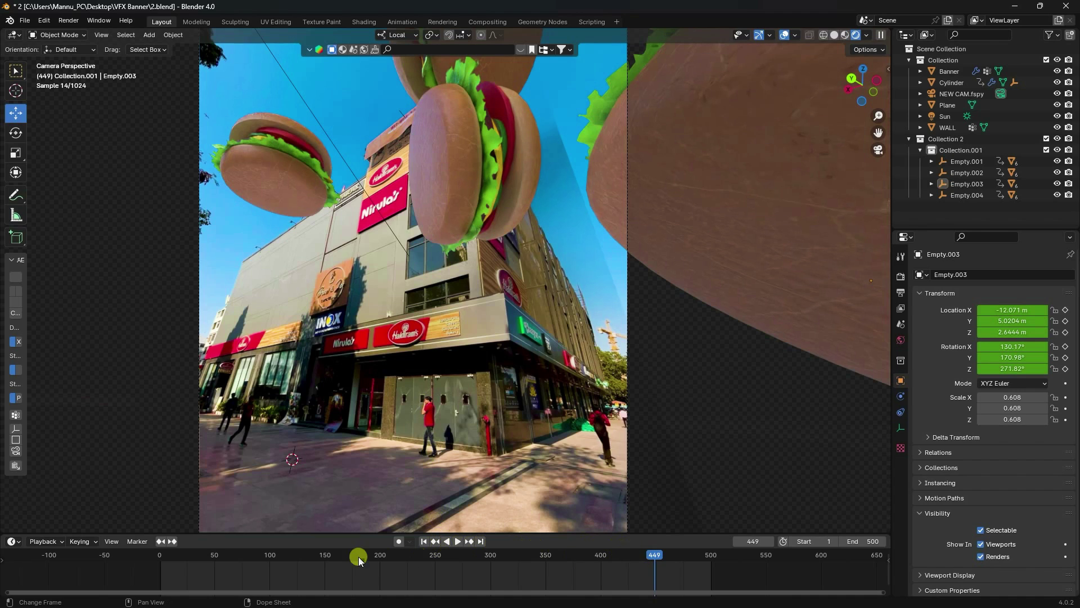
left_click(425, 541)
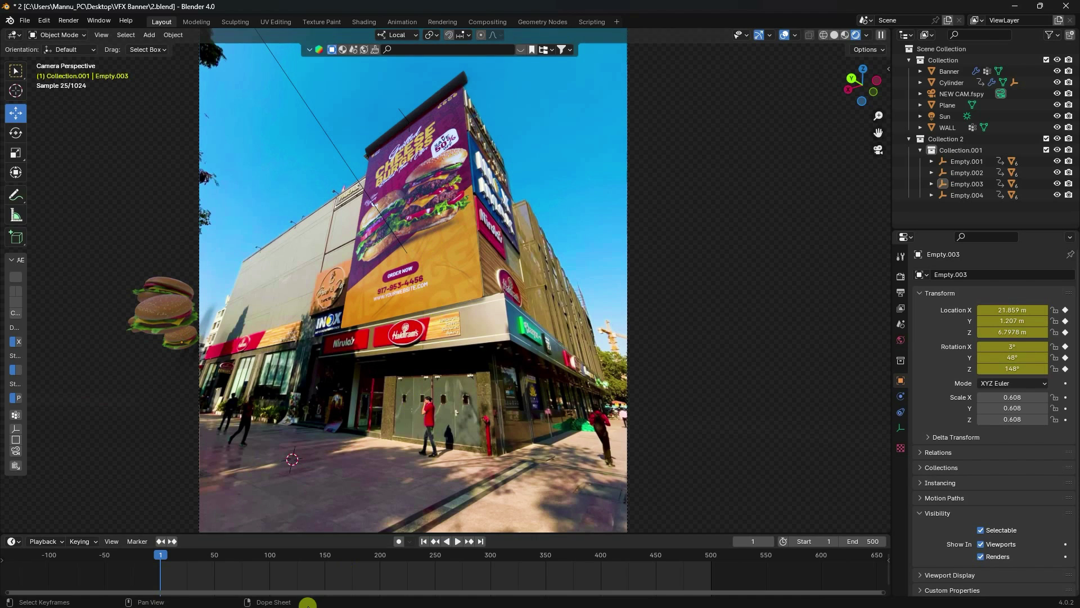
Step: Switch to fSpy and start a new empty project
left_click(164, 595)
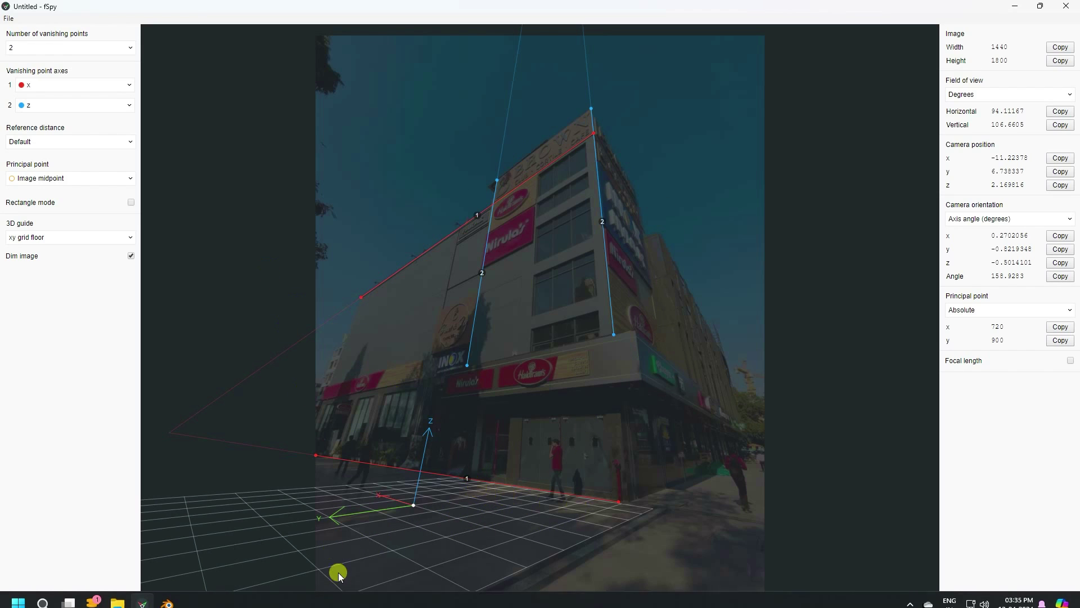
left_click(9, 18)
left_click(21, 34)
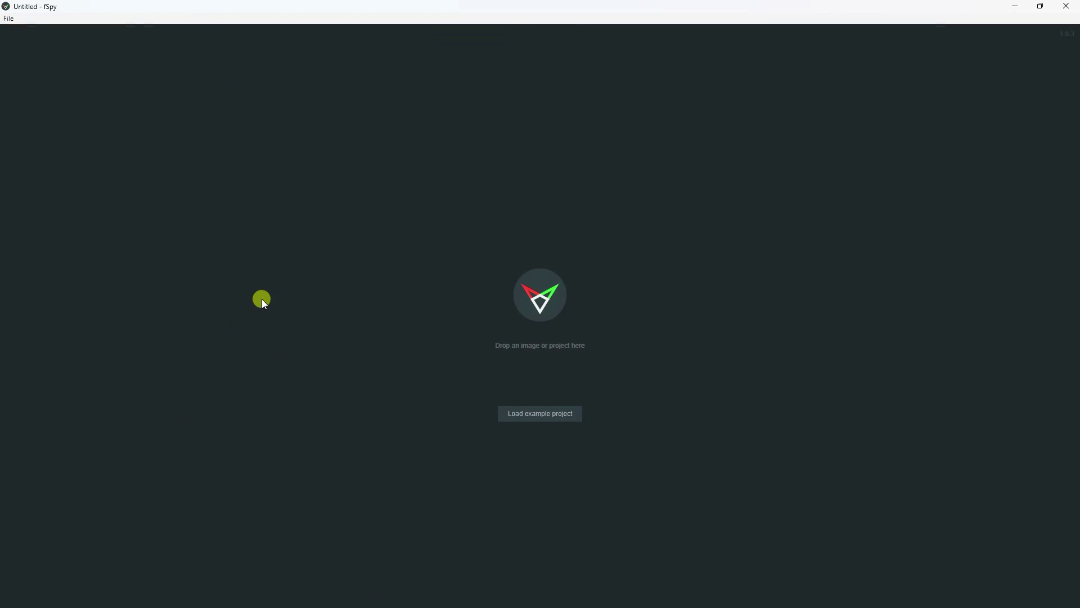
Step: Switch to Blender, start a new file while saving the changes to 2.blend, and delete the default camera, cube and light
left_click(150, 596)
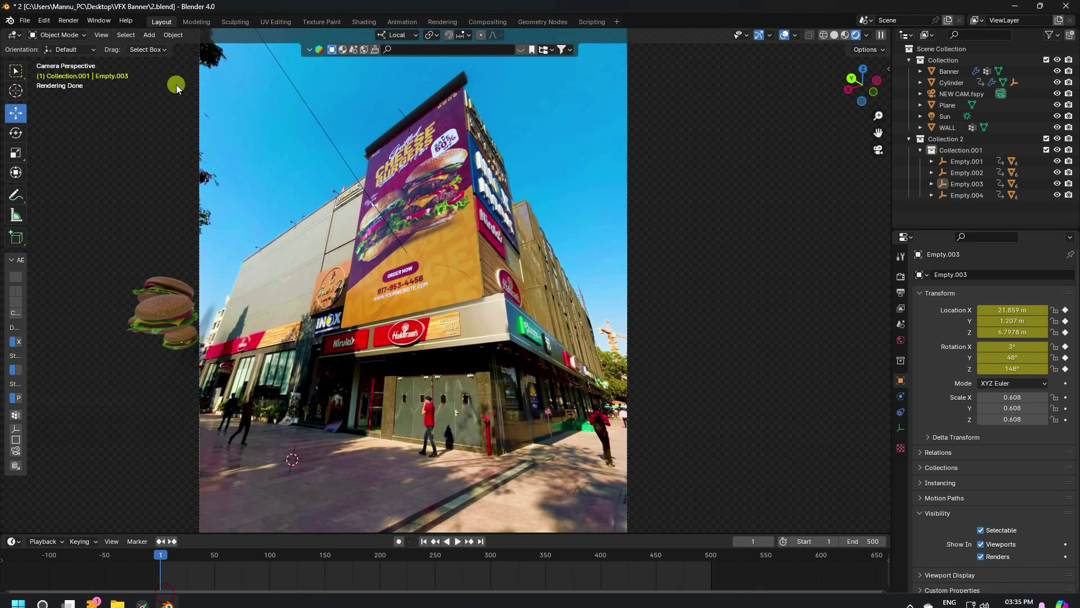
left_click(33, 22)
mouse_move(34, 30)
left_click(164, 35)
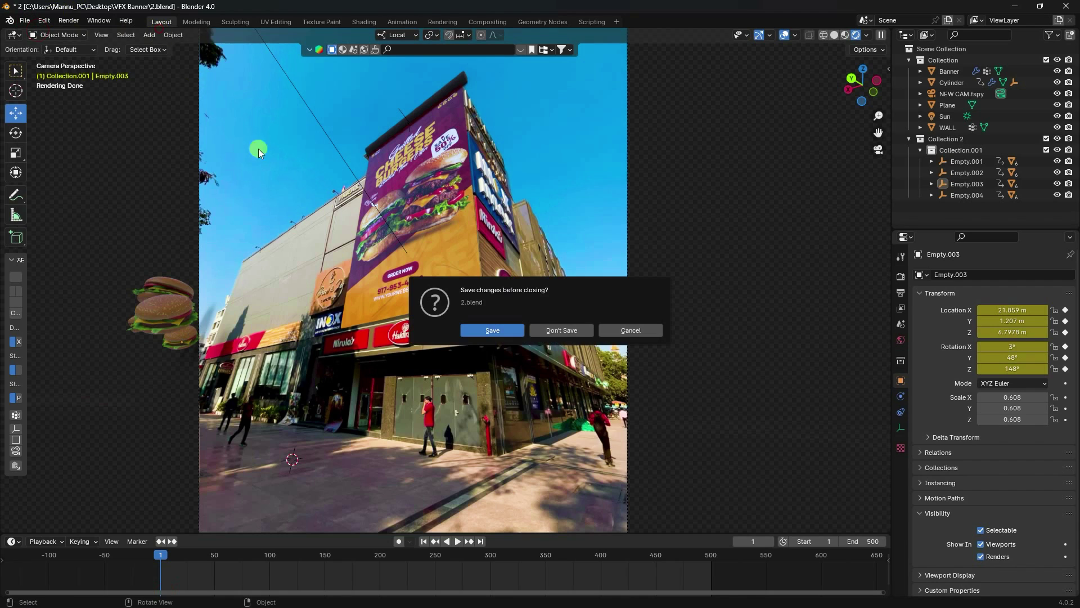
left_click(504, 336)
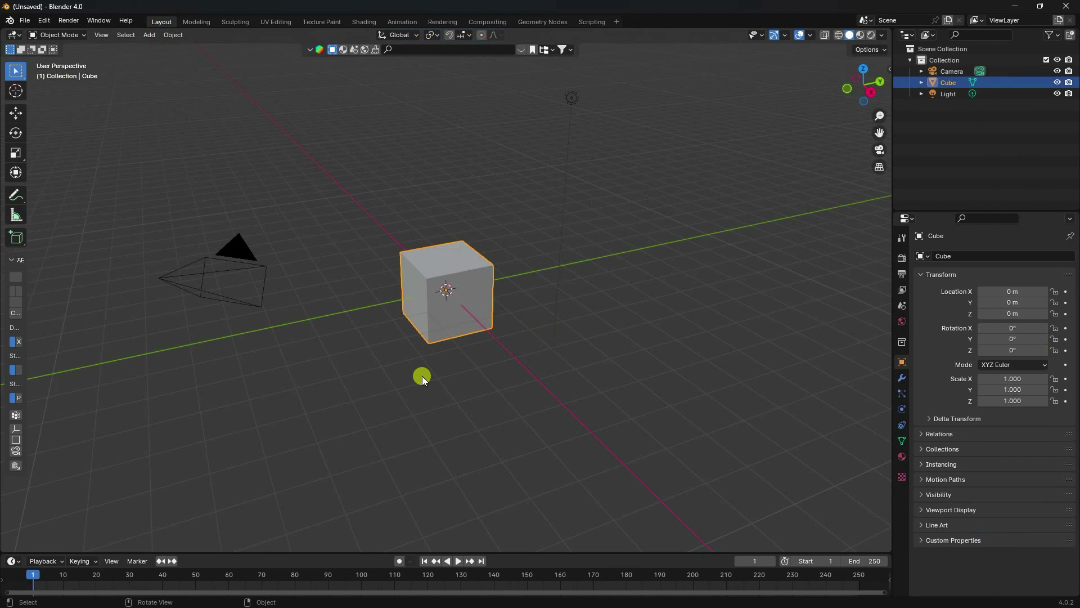
left_click_drag(179, 209, 720, 378)
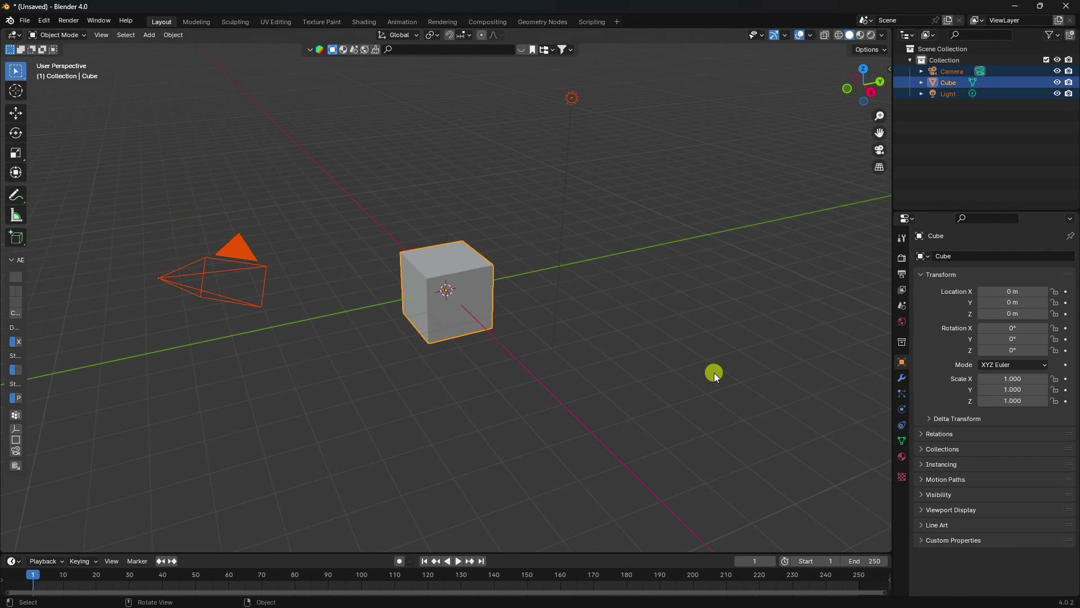
key("Delete")
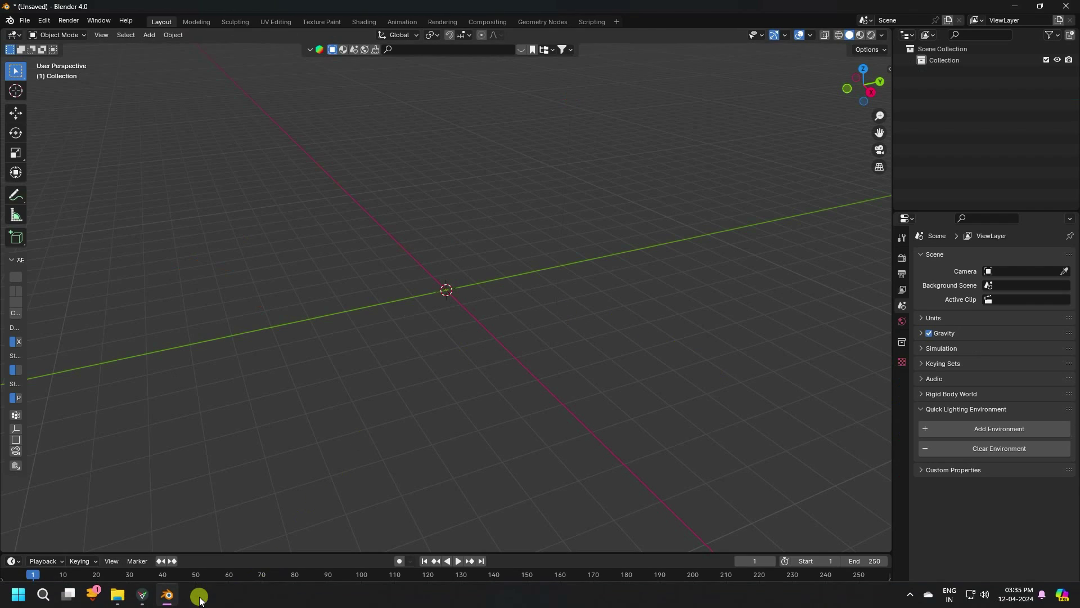
Step: Open the building photo from the VFX Banner folder to examine its perspective, and close the viewer
left_click(119, 594)
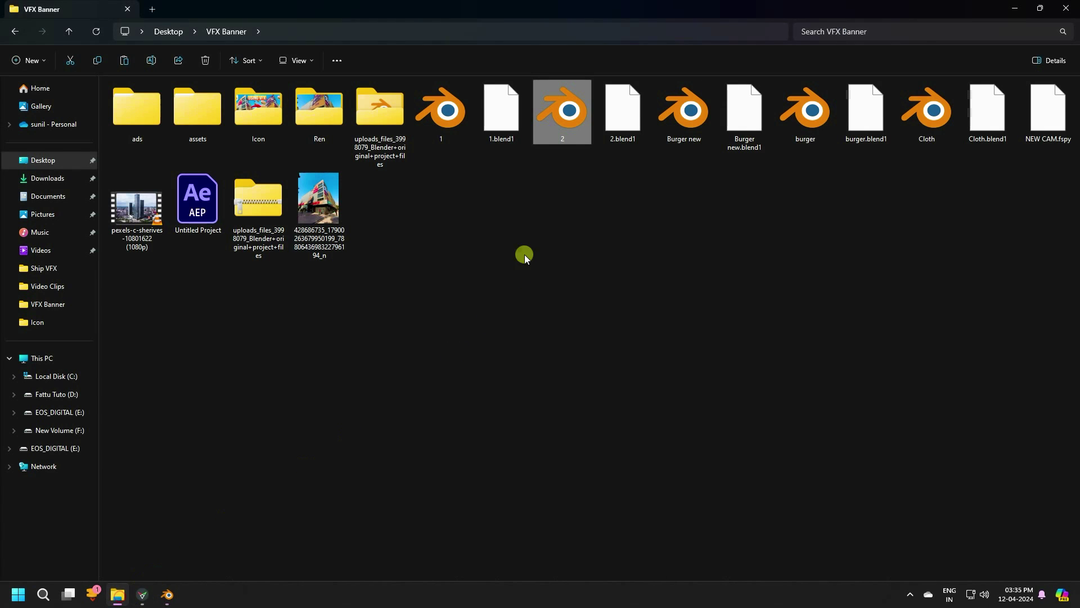
left_click(323, 218)
double_click(324, 218)
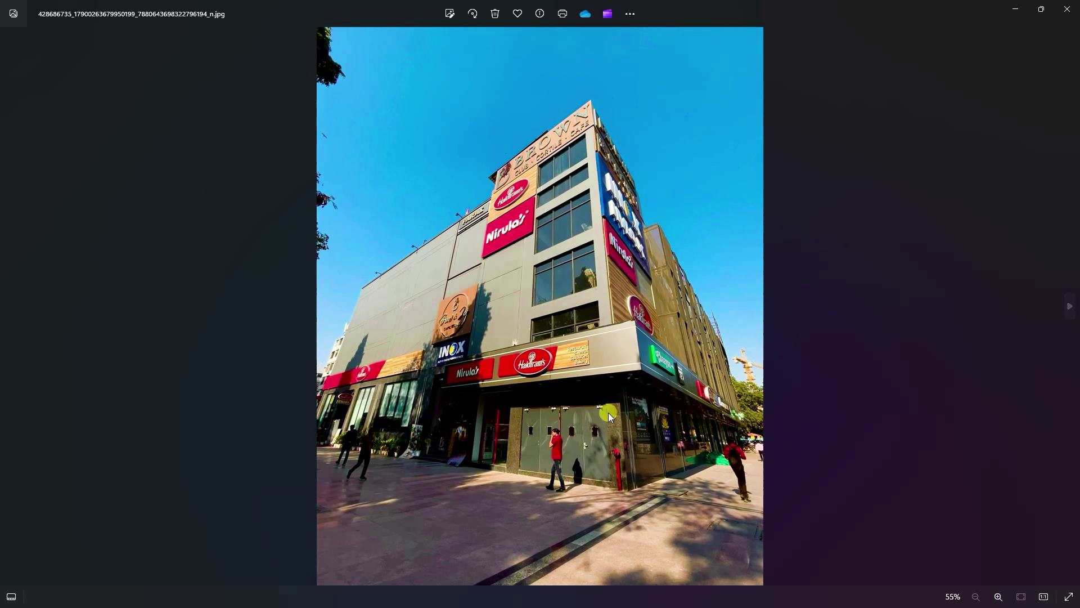
left_click(1074, 8)
Step: Load the building photo from the VFX Banner folder into the empty fSpy project
left_click(141, 596)
left_click(140, 597)
left_click_drag(318, 201, 408, 441)
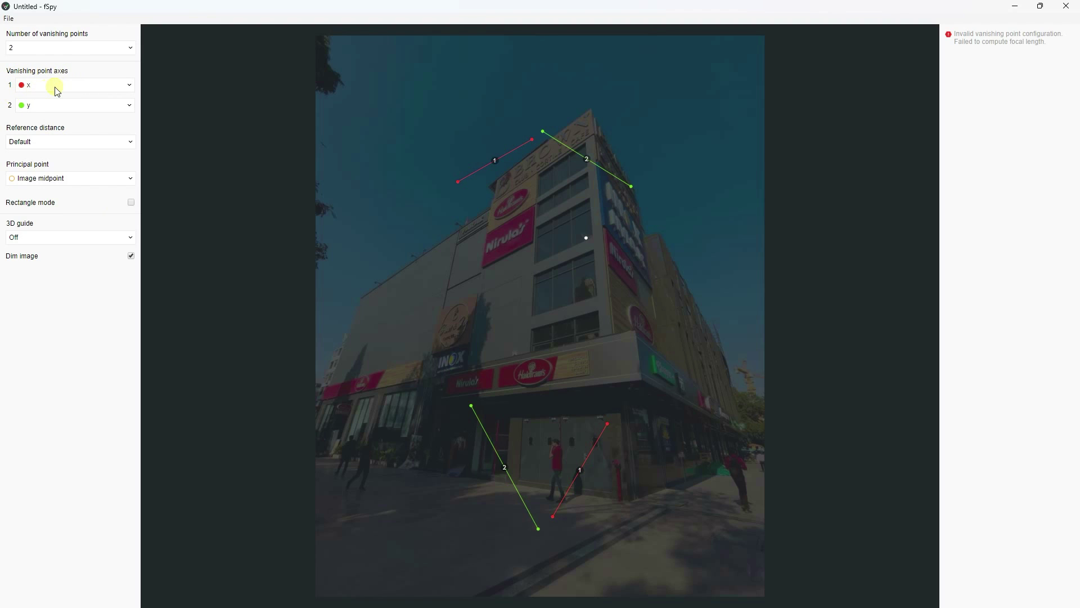
Step: Check the axis directions in Blender's empty scene and set fSpy's second vanishing point axis to z
left_click(173, 595)
middle_click_drag(430, 333, 528, 272)
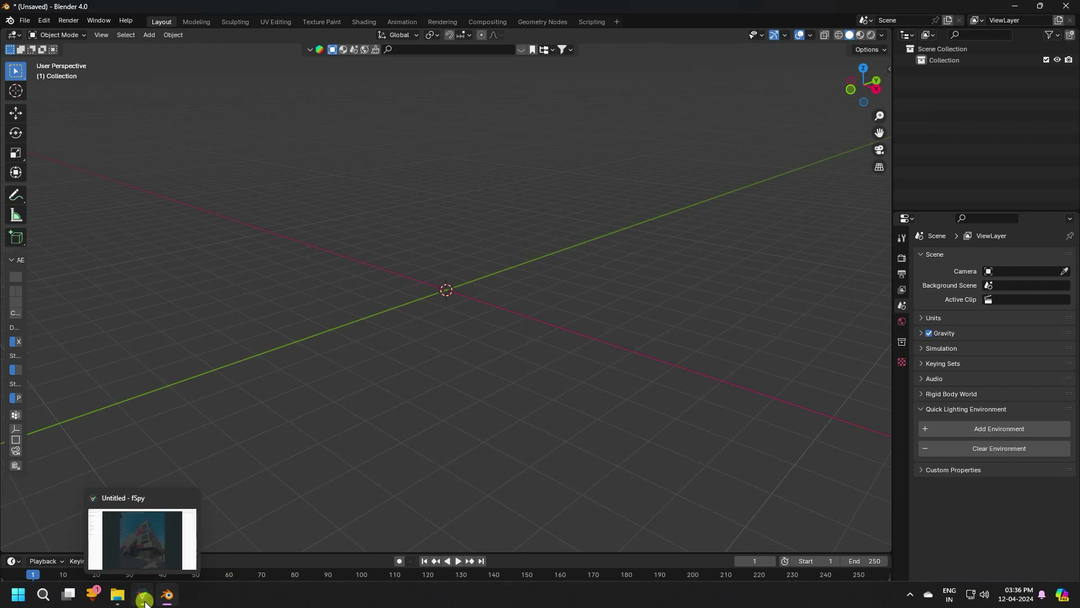
left_click(142, 595)
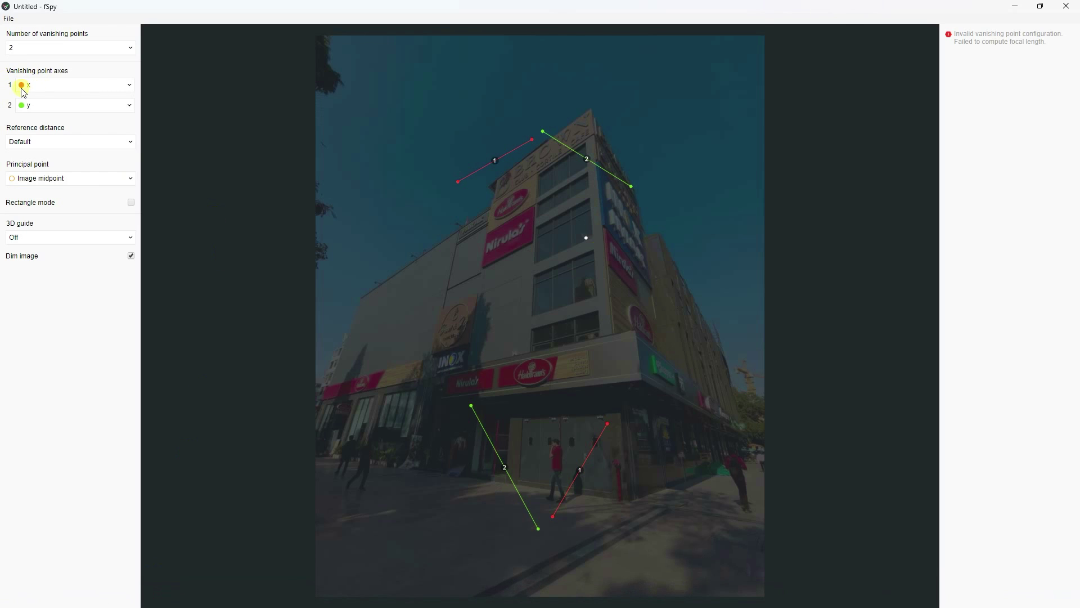
left_click(22, 106)
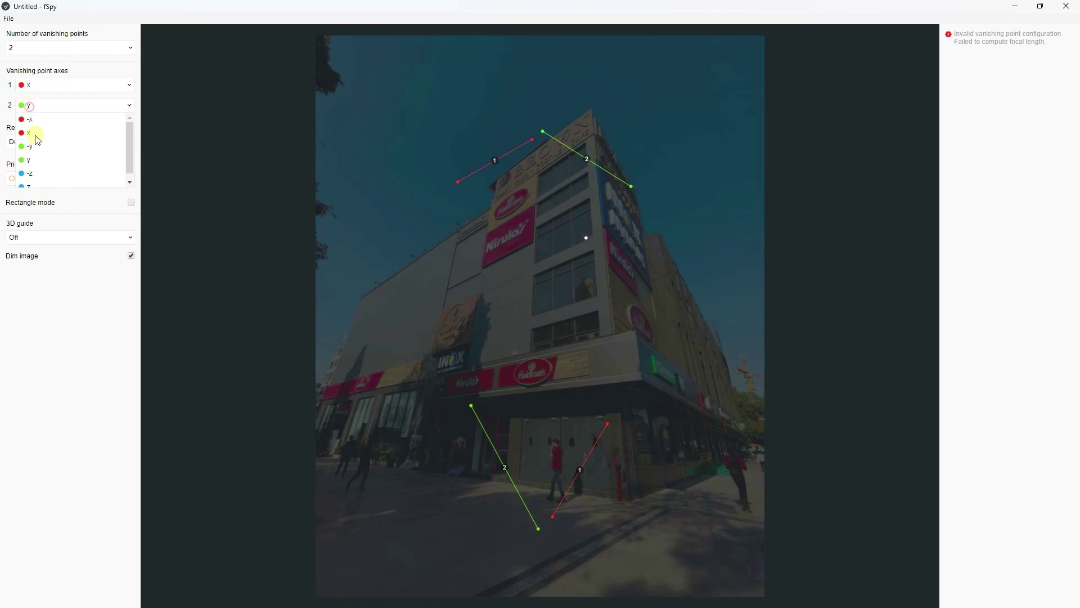
left_click(28, 181)
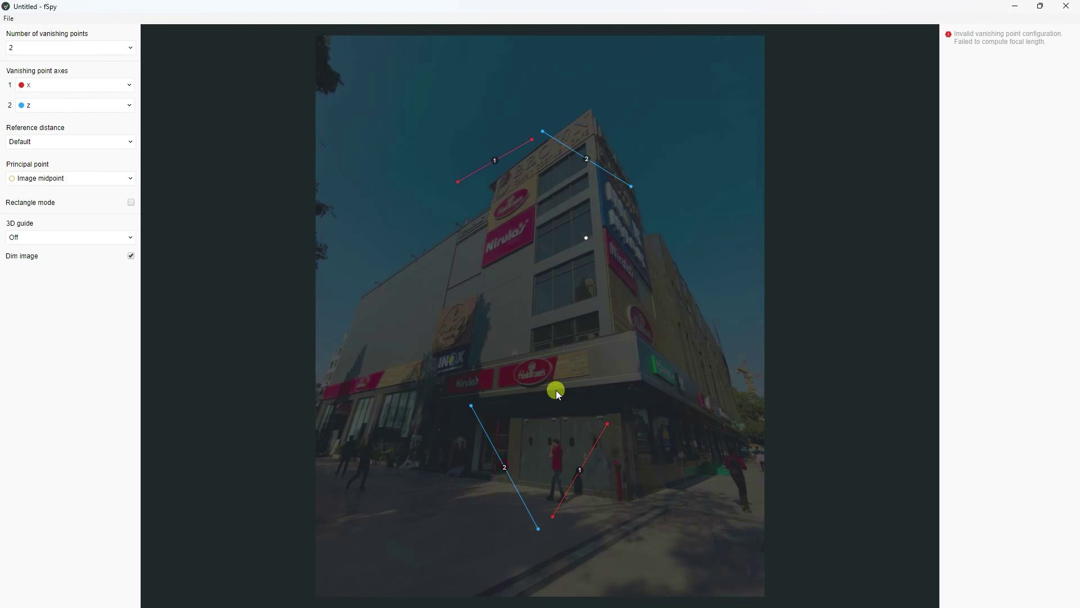
Step: Align one z vanishing line with the building's front corner edge and one x line with the facade's base at ground level
left_click_drag(471, 405, 593, 136)
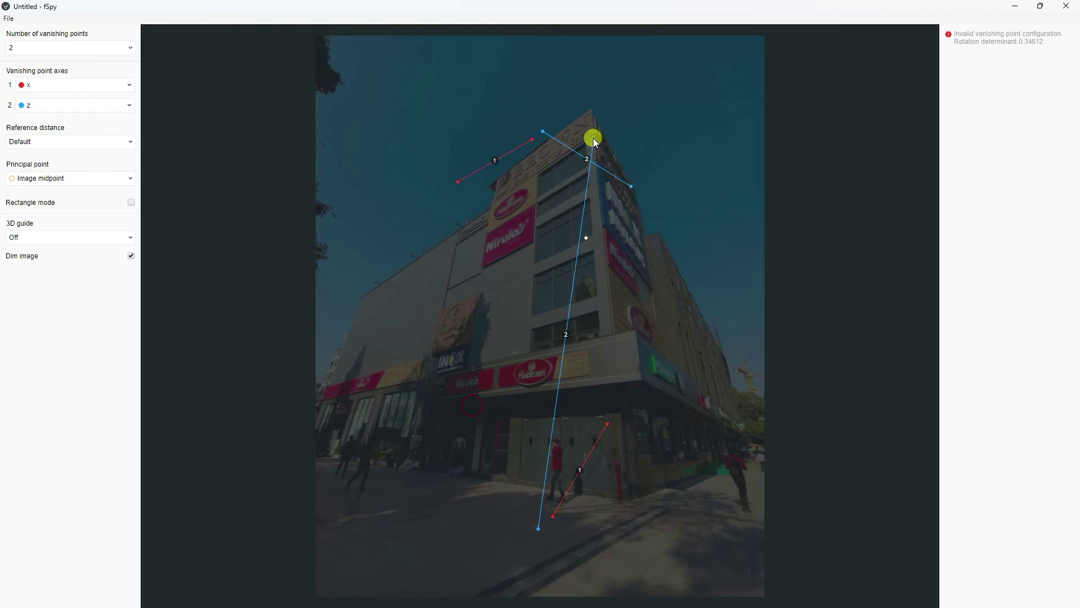
left_click_drag(539, 533, 615, 342)
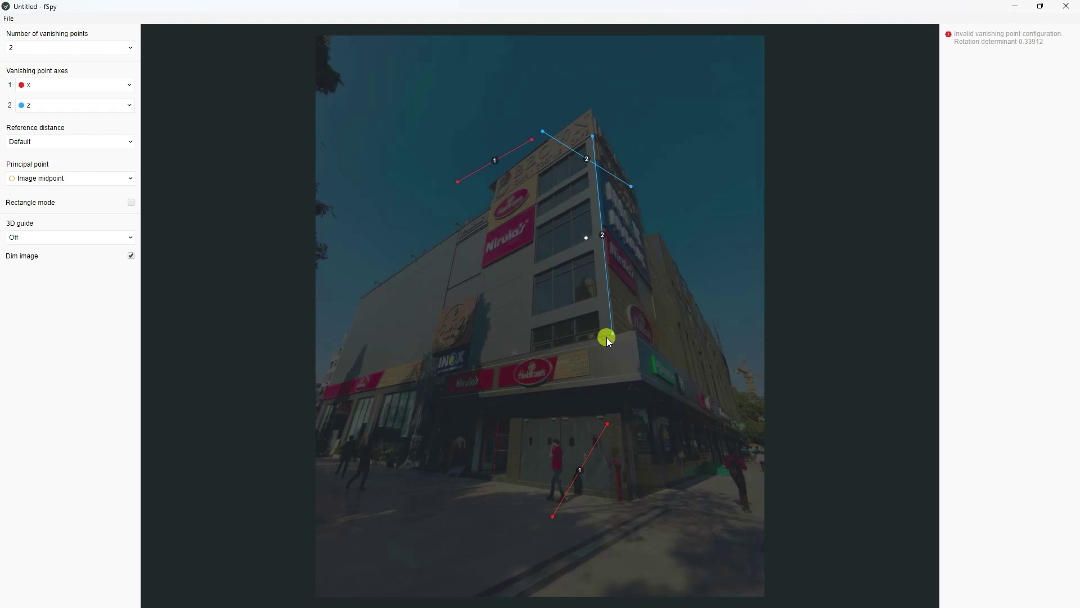
left_click_drag(552, 515, 316, 454)
left_click_drag(603, 423, 626, 499)
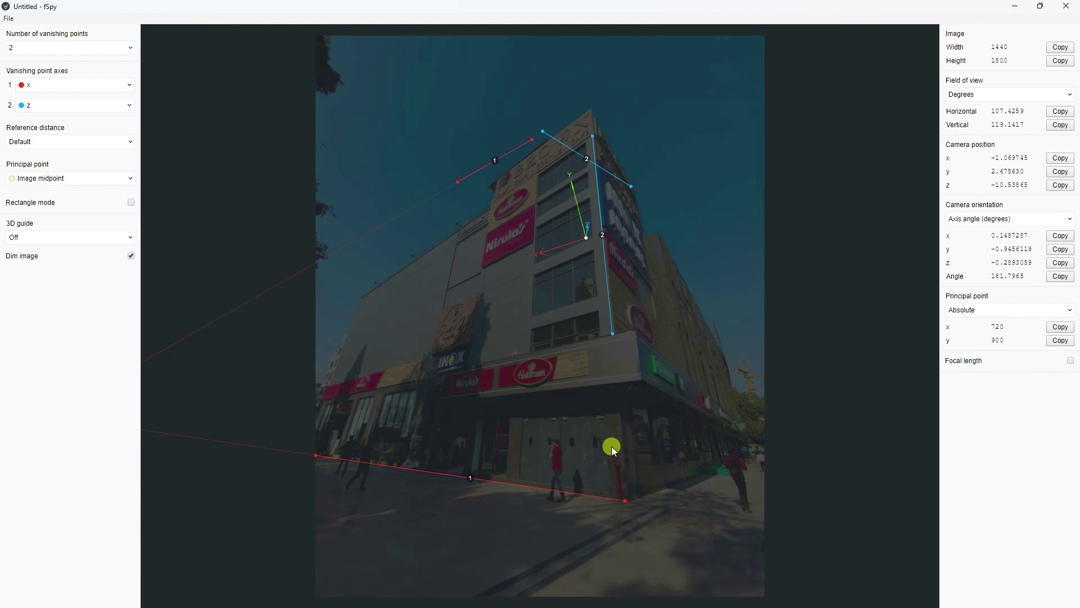
Step: Align the other x vanishing line with the facade's upper edge and the other z line with the vertical edge beside the Nirula's and INOX signs
left_click_drag(366, 248, 359, 297)
left_click_drag(533, 139, 467, 369)
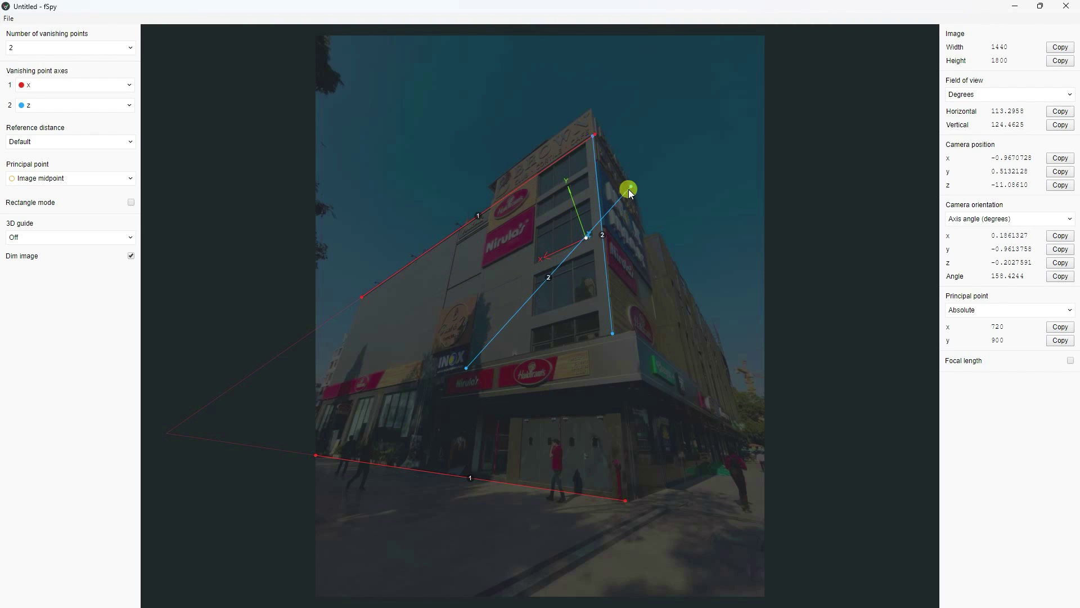
left_click_drag(629, 188, 493, 184)
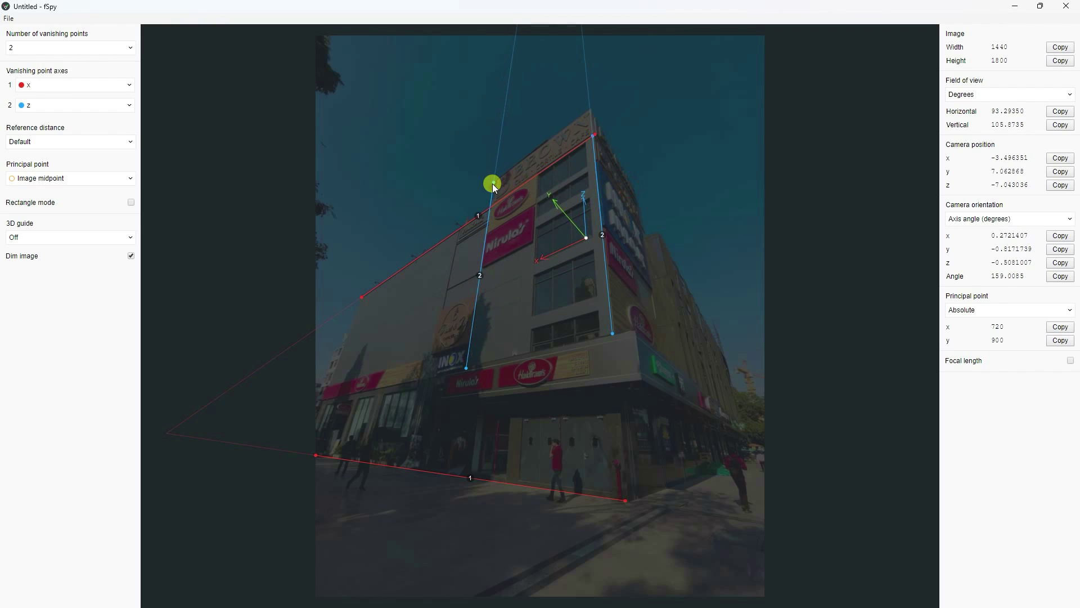
Step: Show the xy grid floor as 3D guide and move the origin onto the pavement in front of the building
left_click(14, 237)
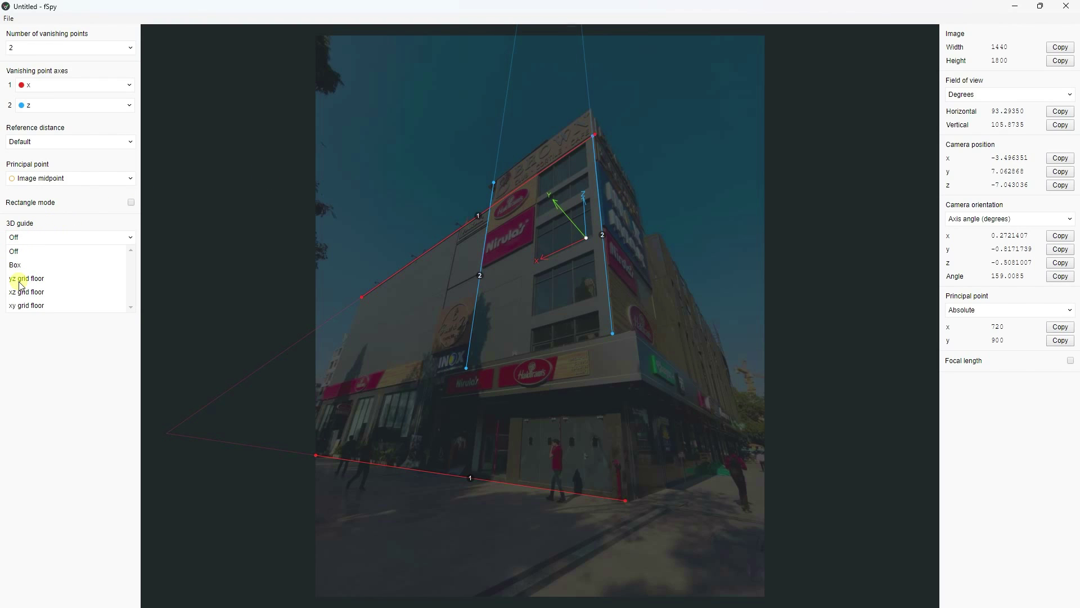
left_click(20, 307)
left_click_drag(586, 237, 472, 513)
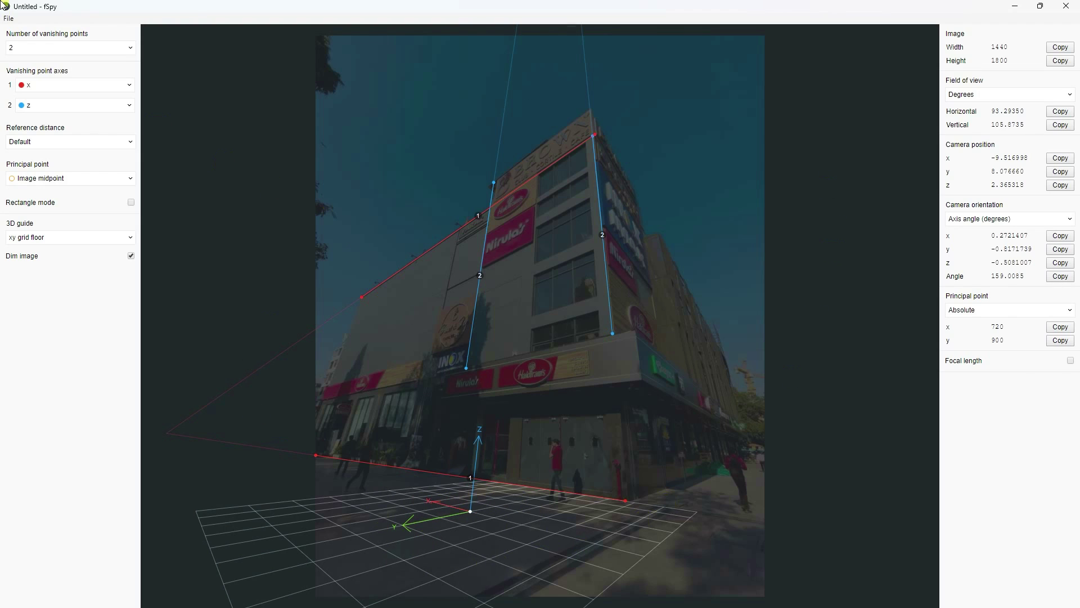
Step: Save the fSpy project to the Desktop as NEW CAM
left_click(8, 19)
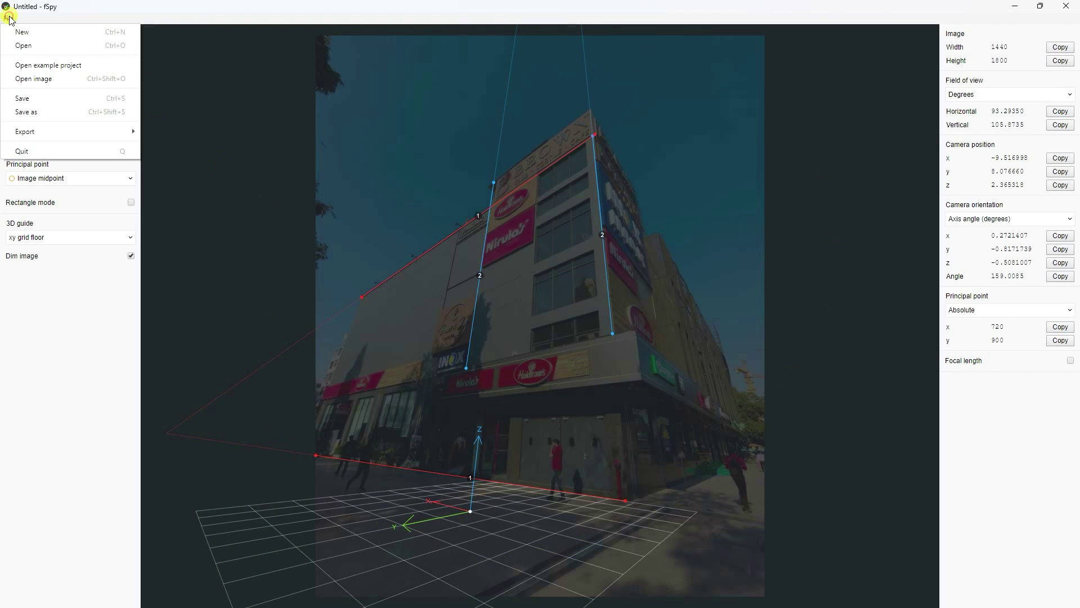
left_click(25, 97)
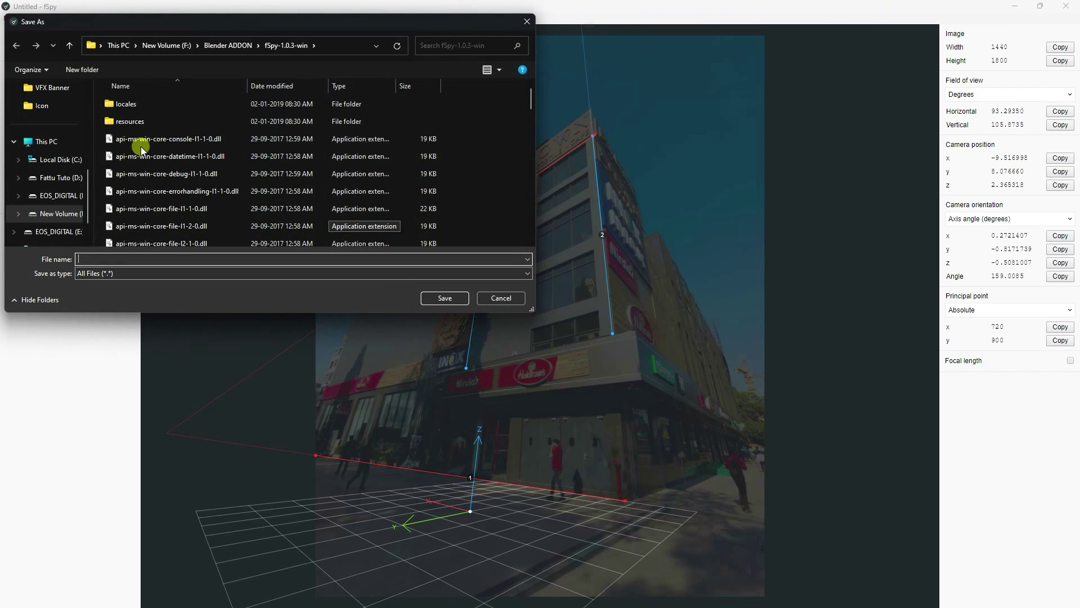
left_click(51, 162)
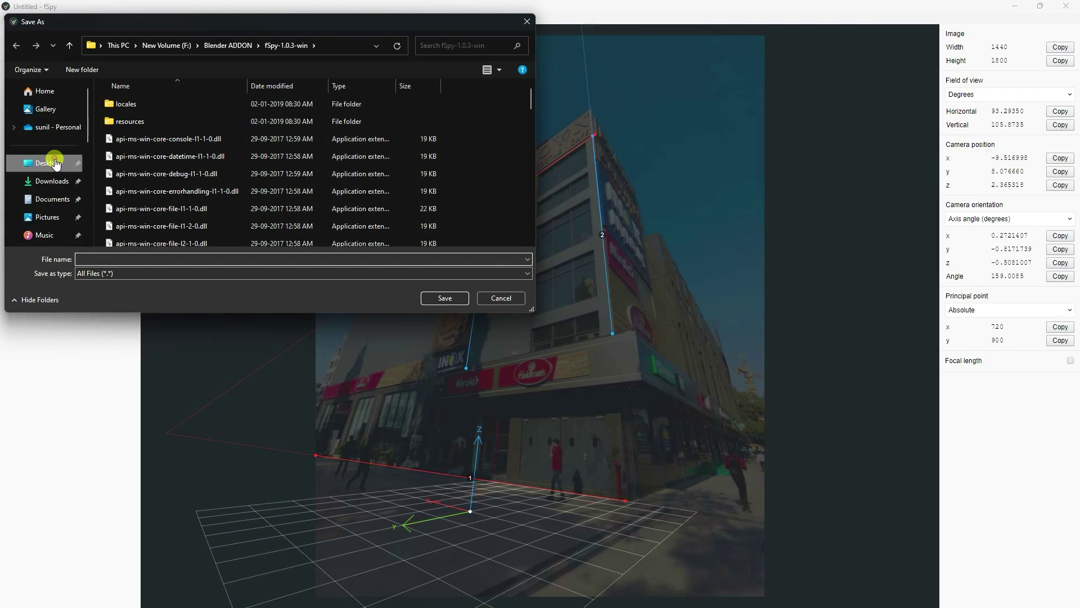
left_click(114, 258)
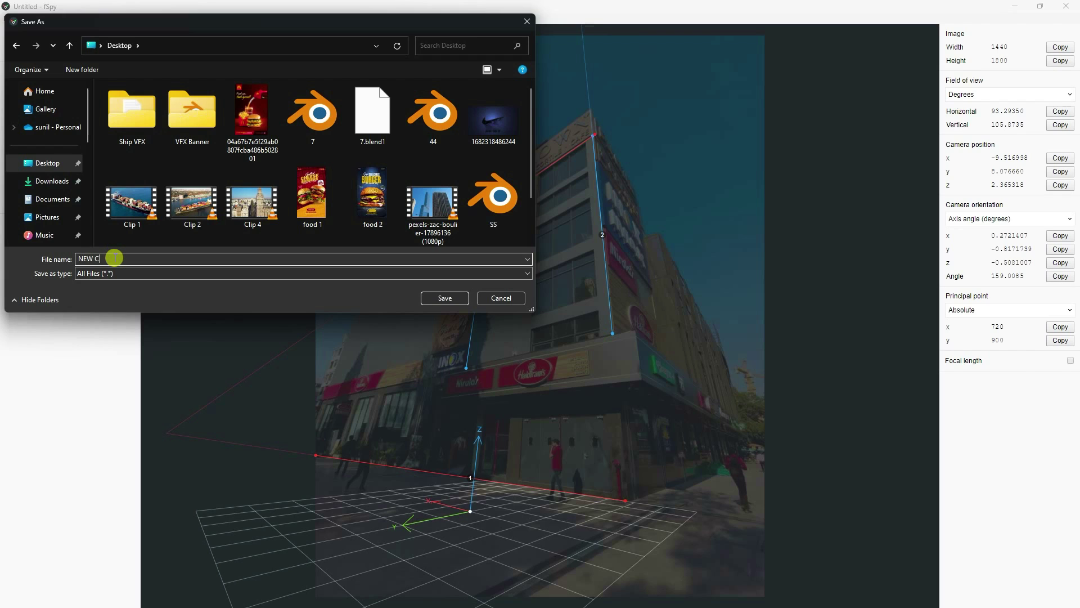
type("NEW CAM")
left_click(444, 297)
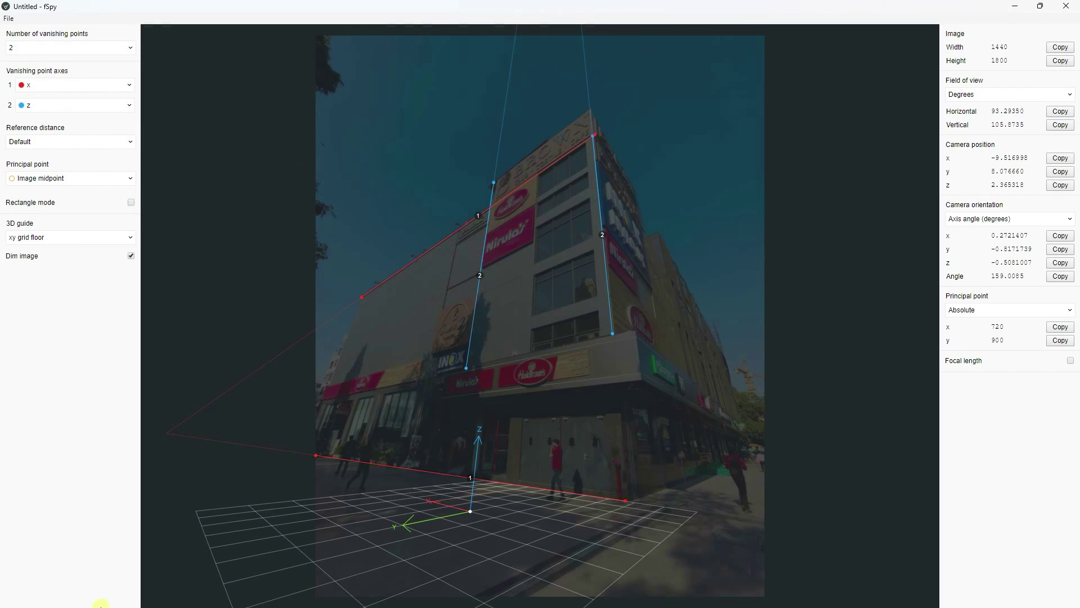
Step: Switch to Blender and import the fSpy project NEW CAM.fspy from the VFX Banner folder on the Desktop
left_click(167, 597)
left_click(24, 20)
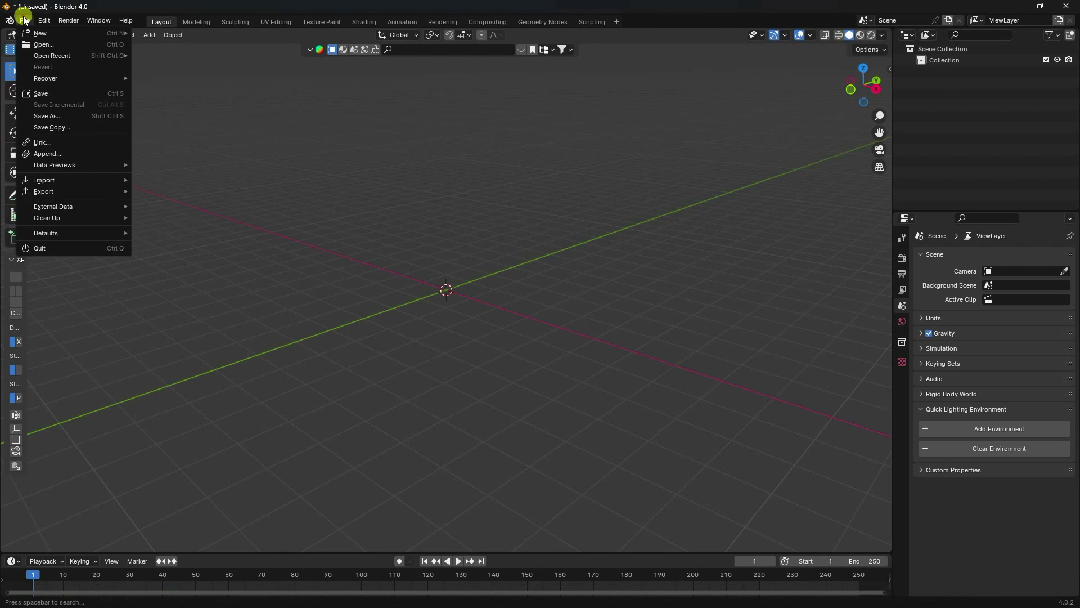
mouse_move(76, 180)
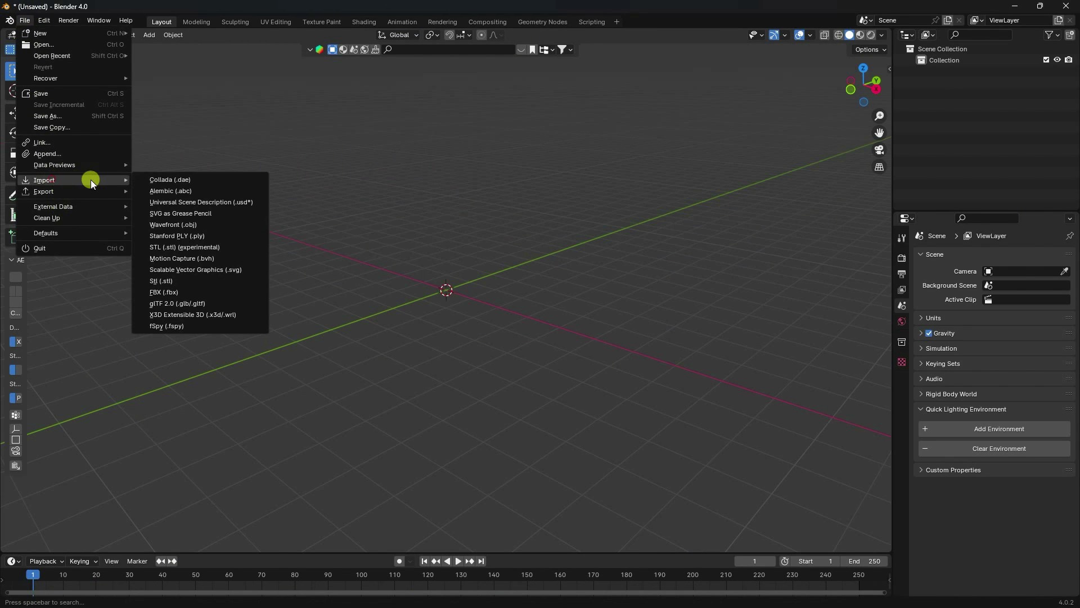
left_click(175, 325)
left_click(192, 173)
left_click(377, 161)
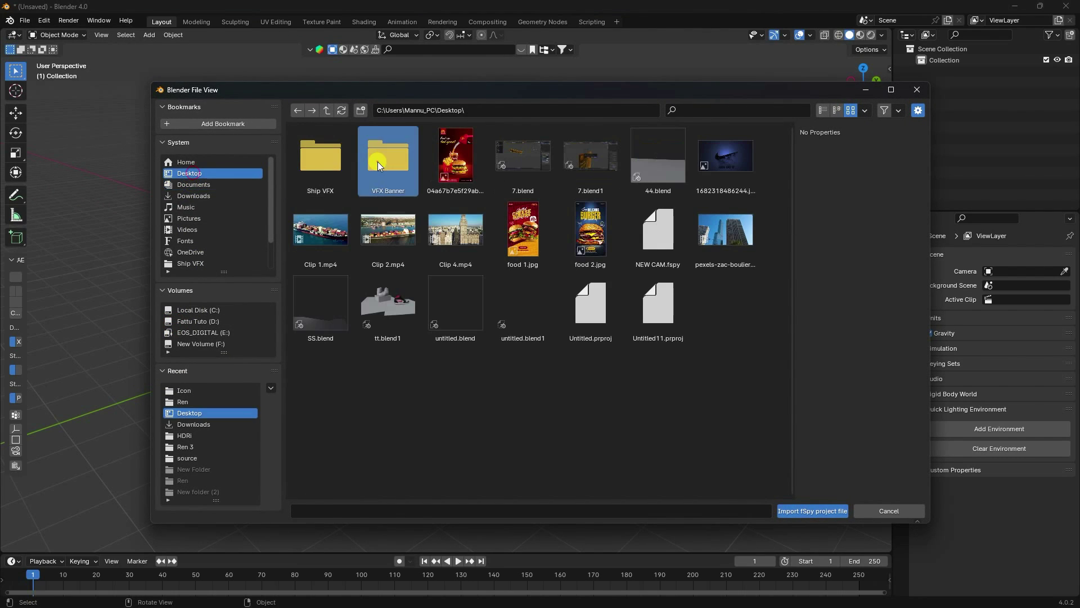
double_click(377, 161)
left_click(439, 315)
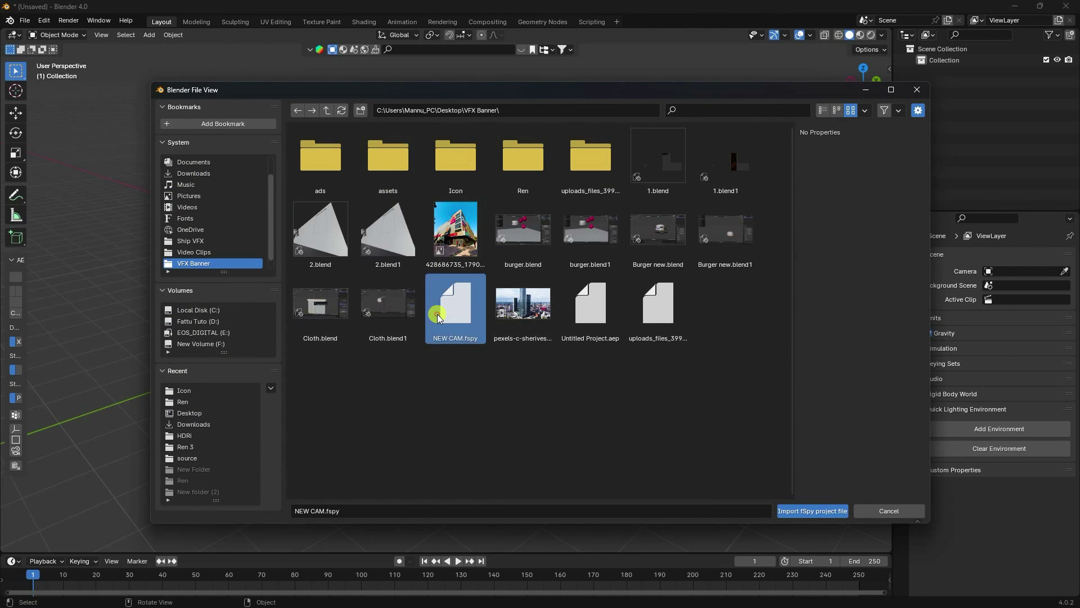
left_click(784, 509)
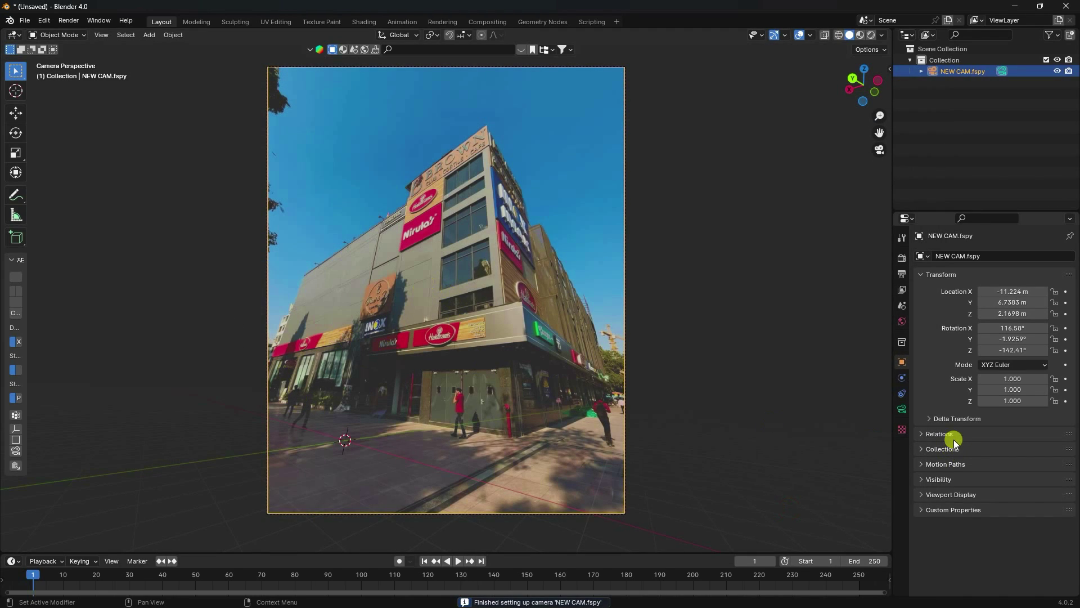
Step: Set the opacity of the NEW CAM.fspy camera's background image to 1.000
left_click(902, 408)
left_click(921, 446)
scroll(953, 495, "down", 5)
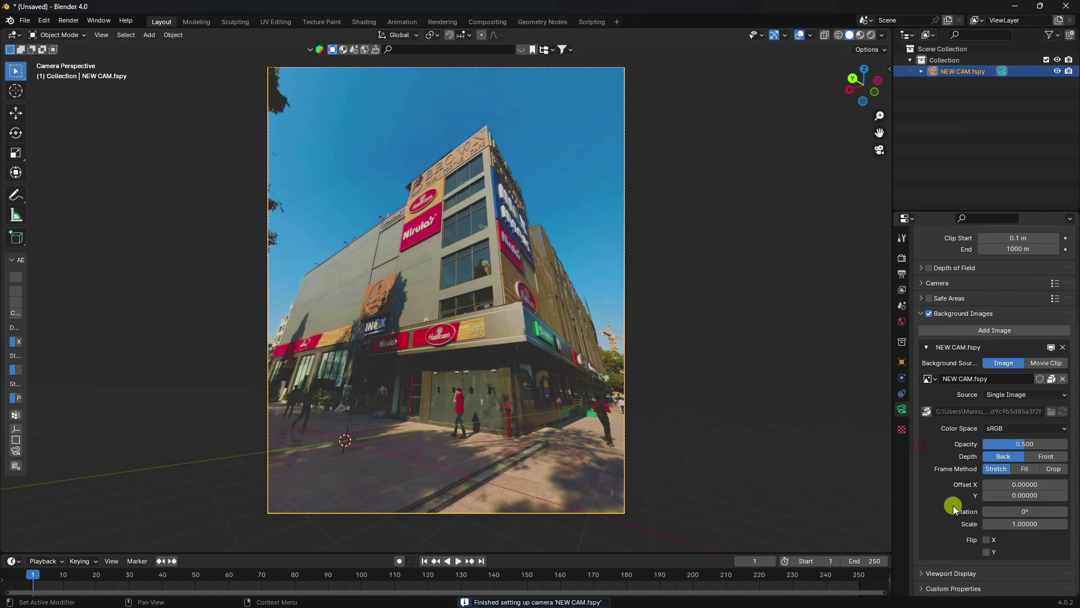
left_click_drag(1013, 444, 1061, 444)
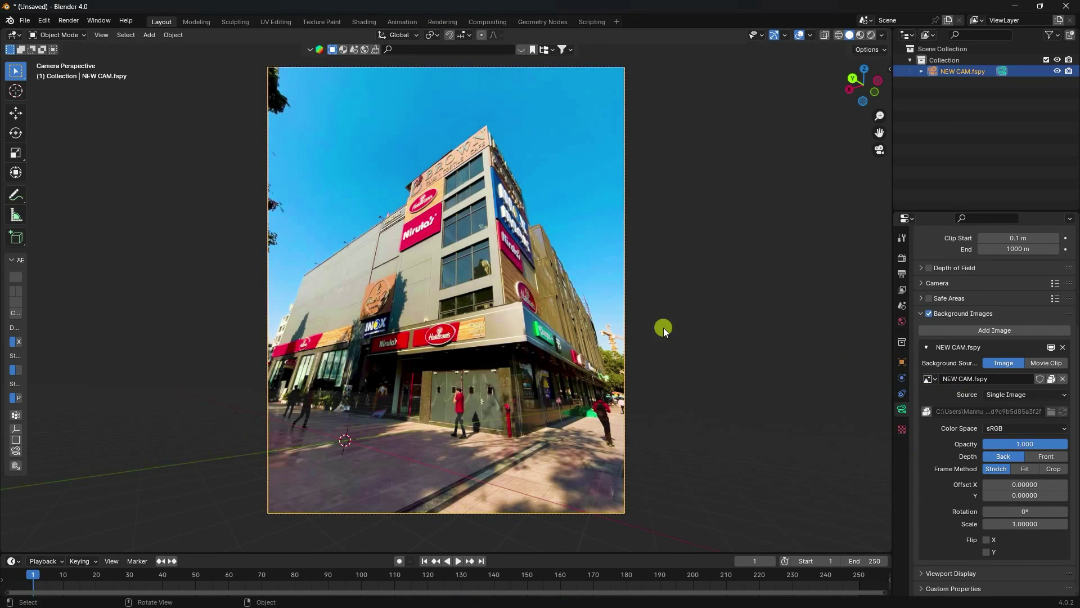
Step: Add a plane, scale it up about 7.7 times and shift it to cover the pavement in front of the building
left_click(150, 35)
mouse_move(161, 48)
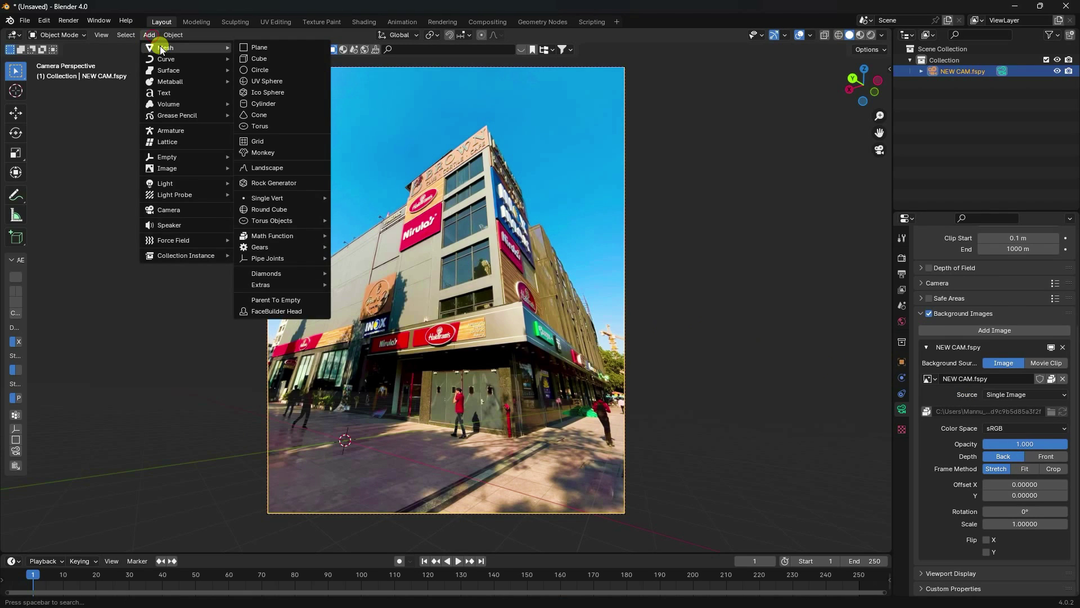
left_click(269, 47)
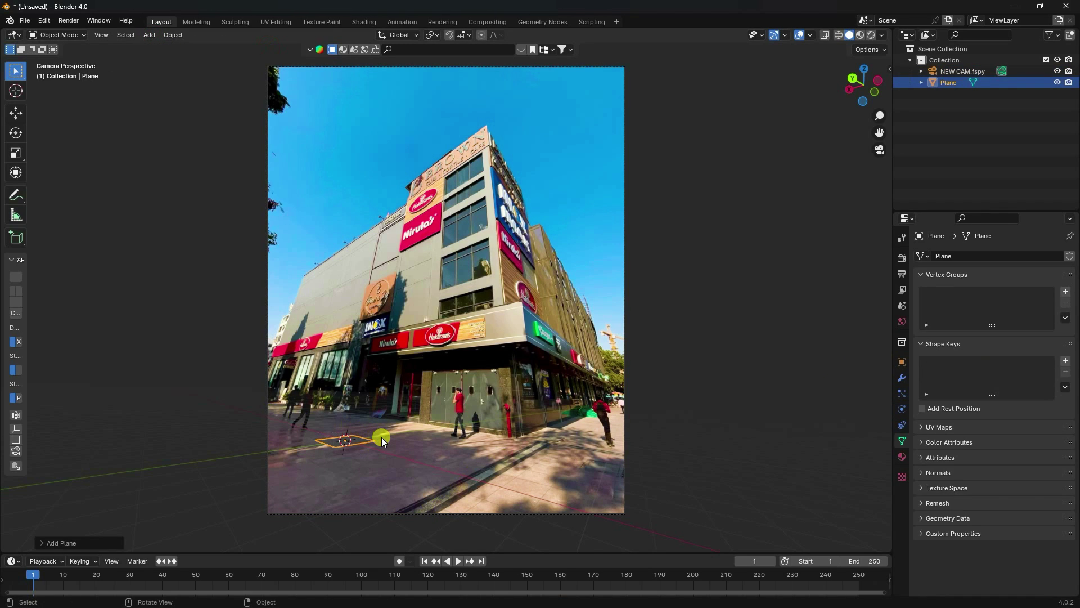
key("s")
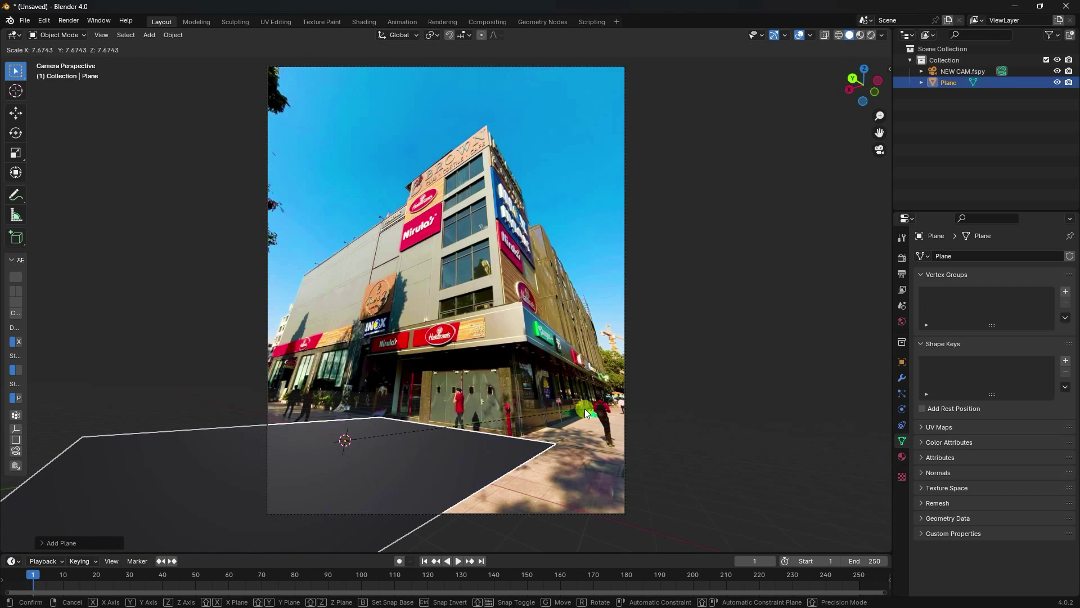
left_click(585, 408)
left_click(15, 114)
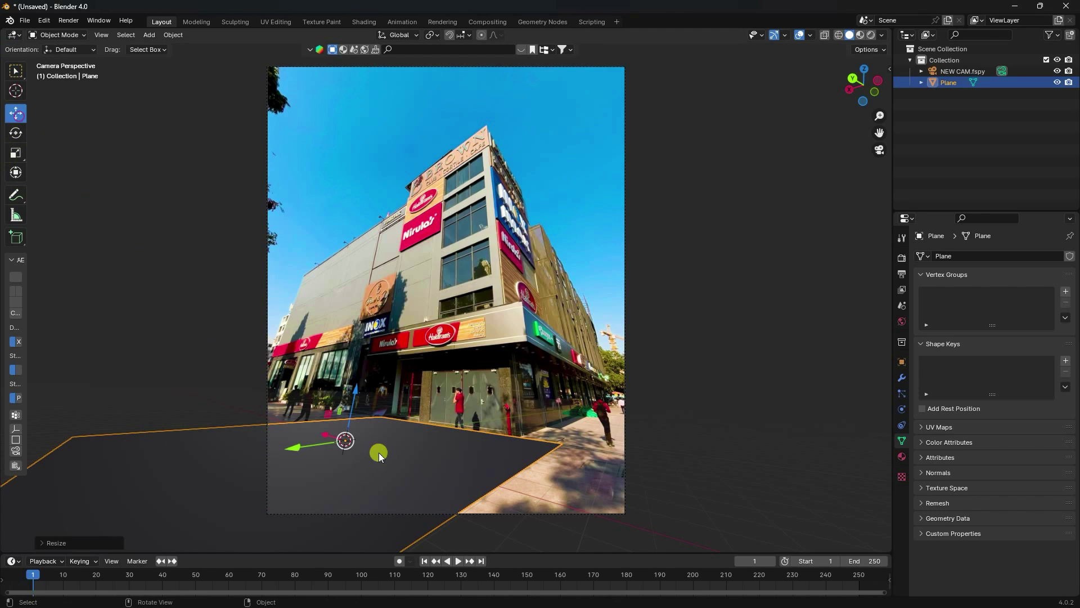
left_click_drag(323, 439, 397, 455)
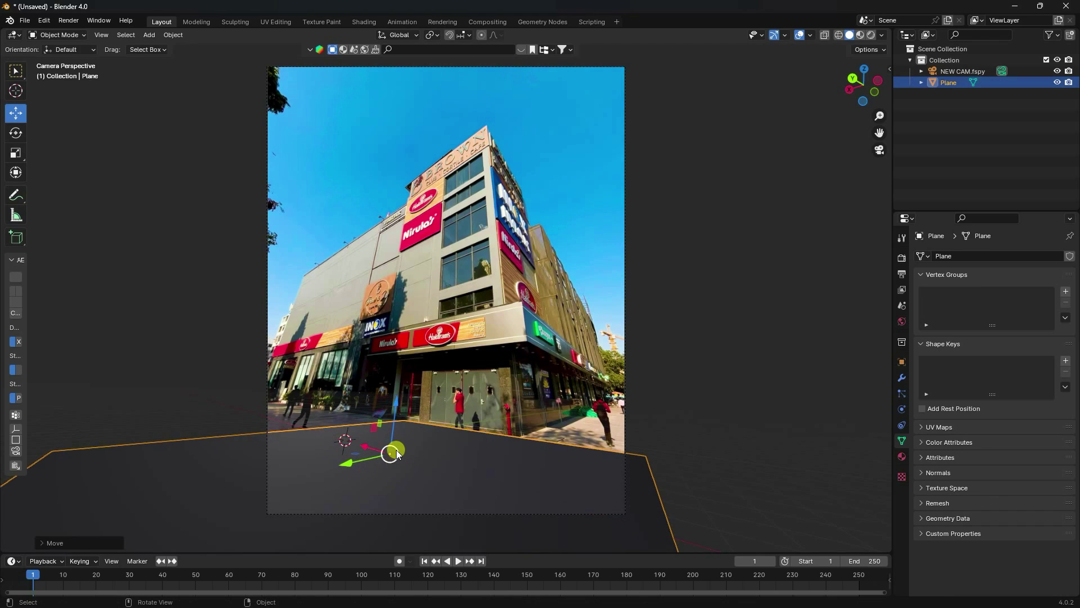
Step: Add a loop cut to the ground plane in Edit Mode and move the new edge along X to the building's front corner
scroll(445, 448, "up", 3)
middle_click_drag(467, 444, 429, 383, "shift")
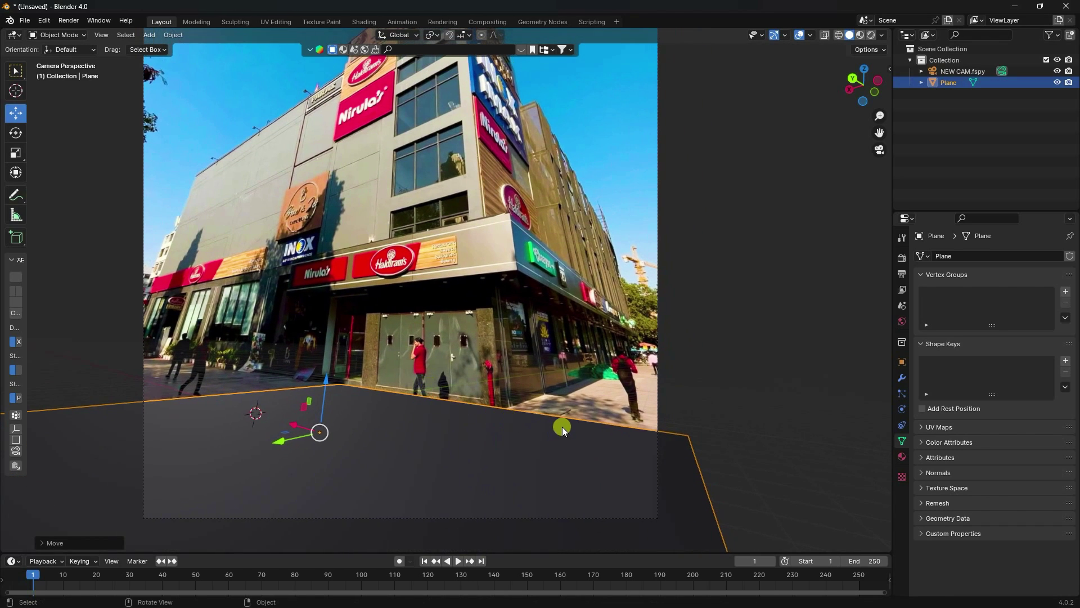
left_click(56, 35)
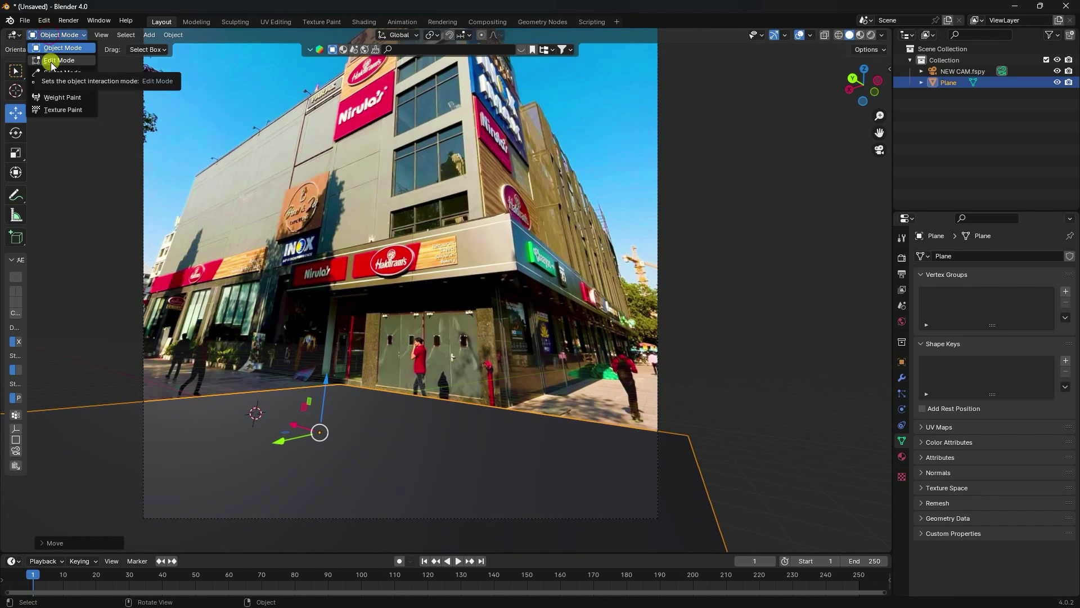
left_click(55, 62)
left_click(107, 35)
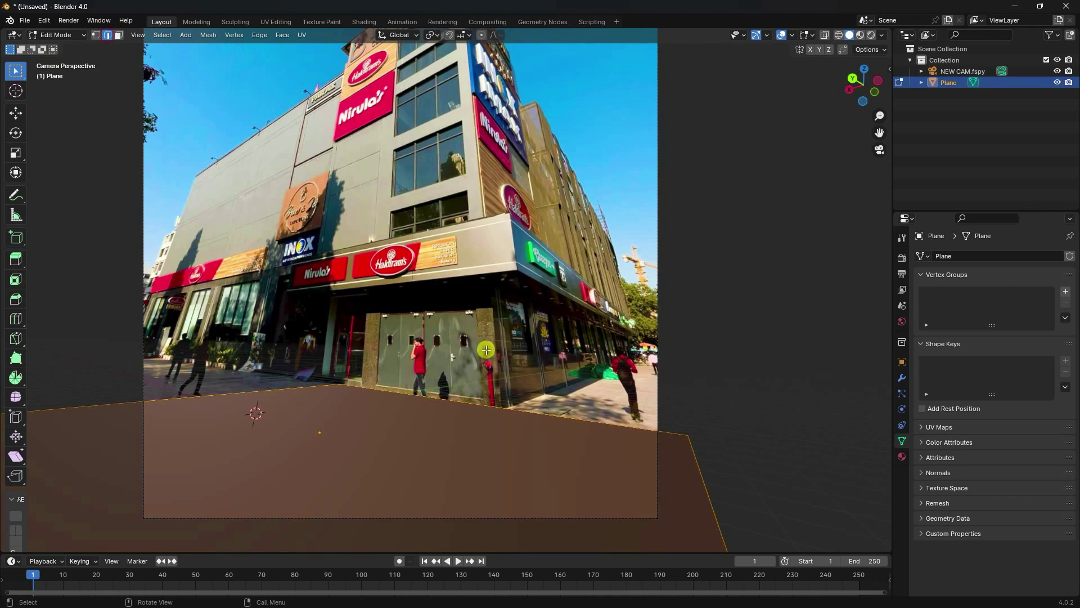
left_click(528, 412)
right_click(527, 412)
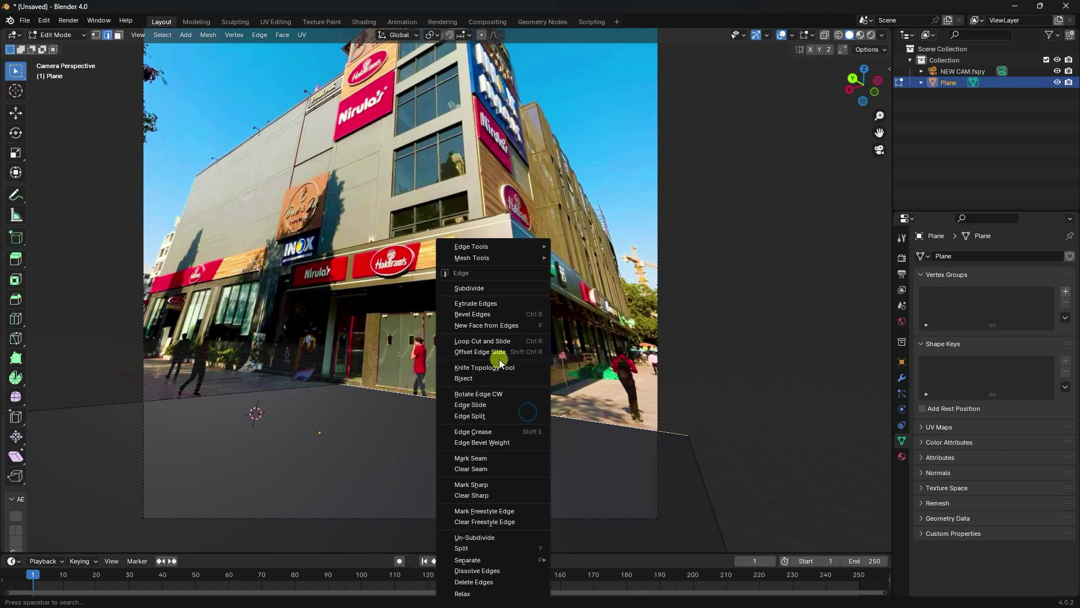
left_click(468, 341)
left_click(511, 410)
right_click(511, 412)
left_click(15, 113)
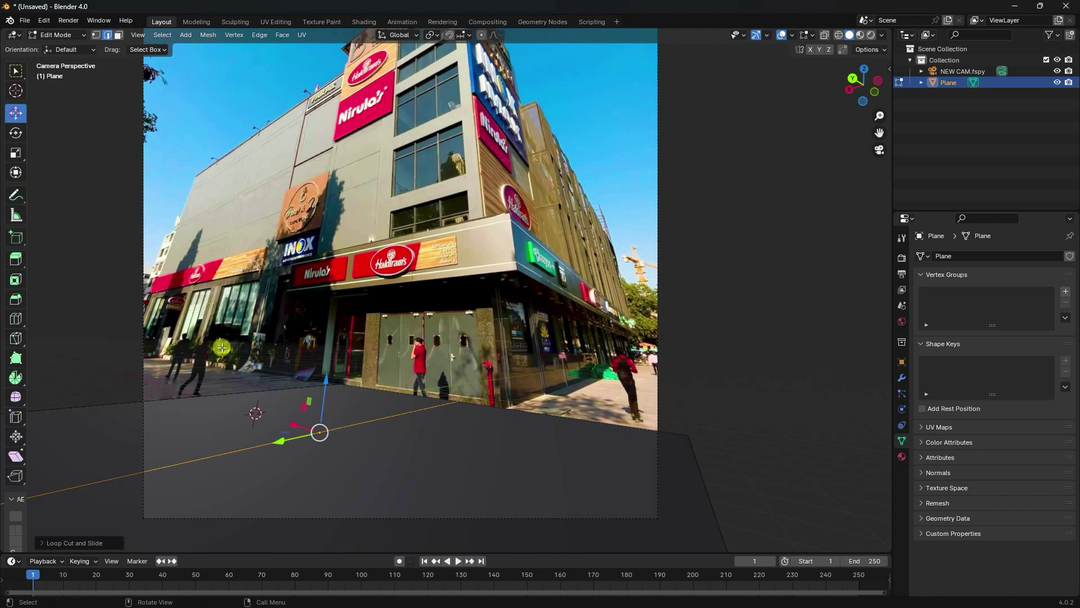
left_click_drag(297, 426, 355, 460)
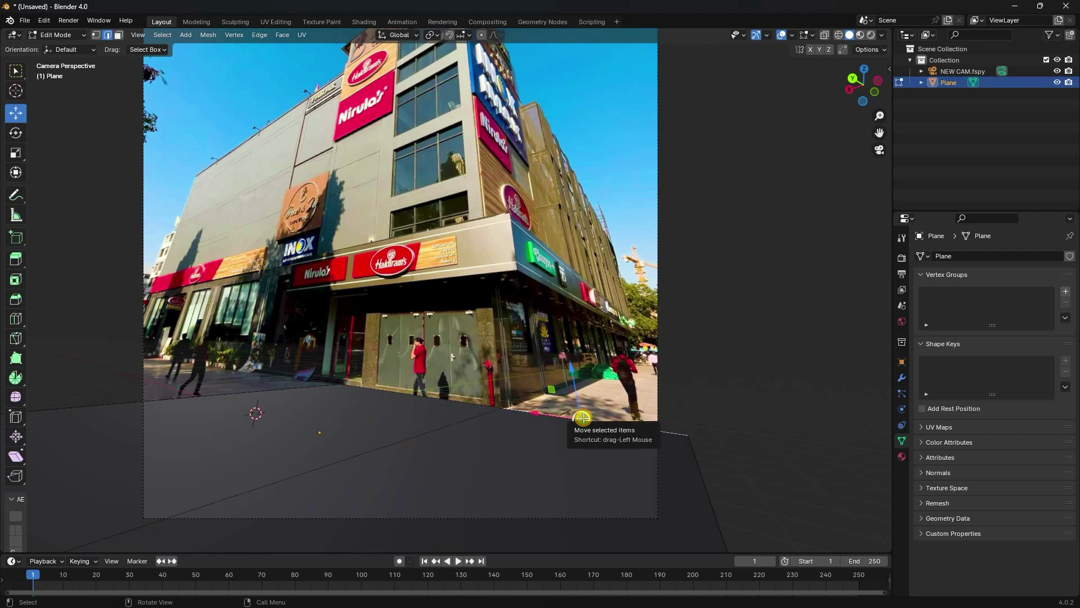
Step: Extend the ground plane's outer edge segment along Y beside the building's side street and its far edge along X, ending in camera view
middle_click_drag(613, 434, 483, 453)
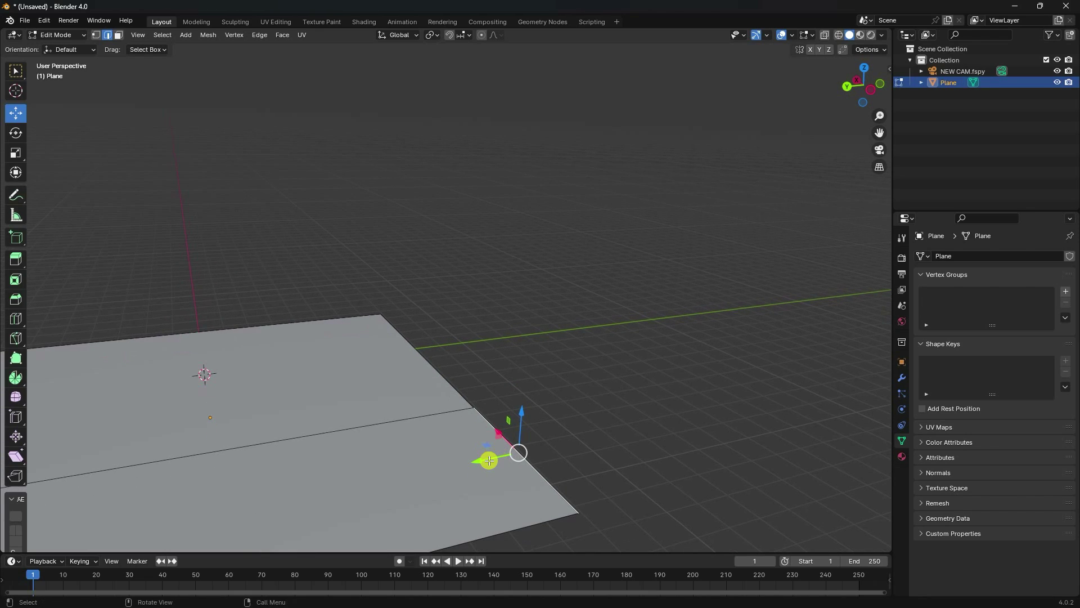
left_click_drag(489, 460, 855, 365)
middle_click_drag(600, 394, 473, 392)
left_click(365, 360)
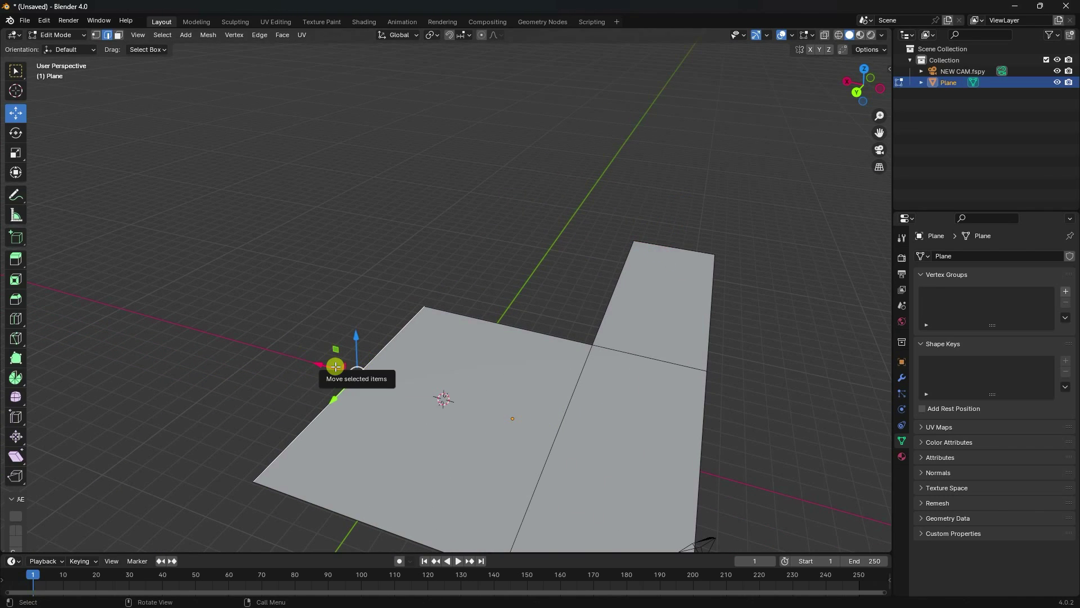
left_click_drag(336, 367, 11, 210)
key("x")
left_click(57, 35)
left_click(57, 49)
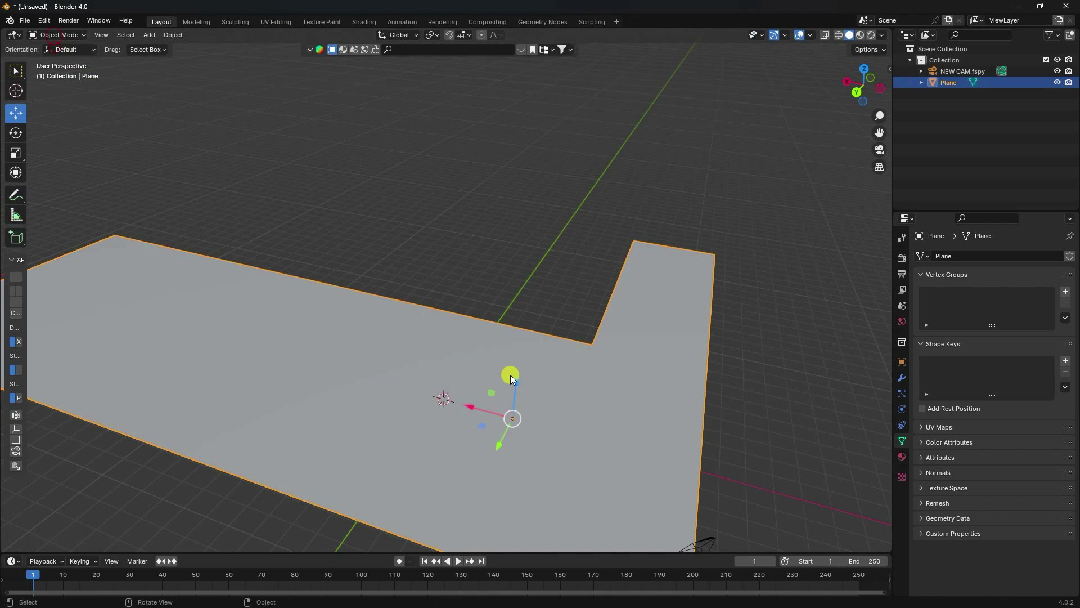
key("KP_0")
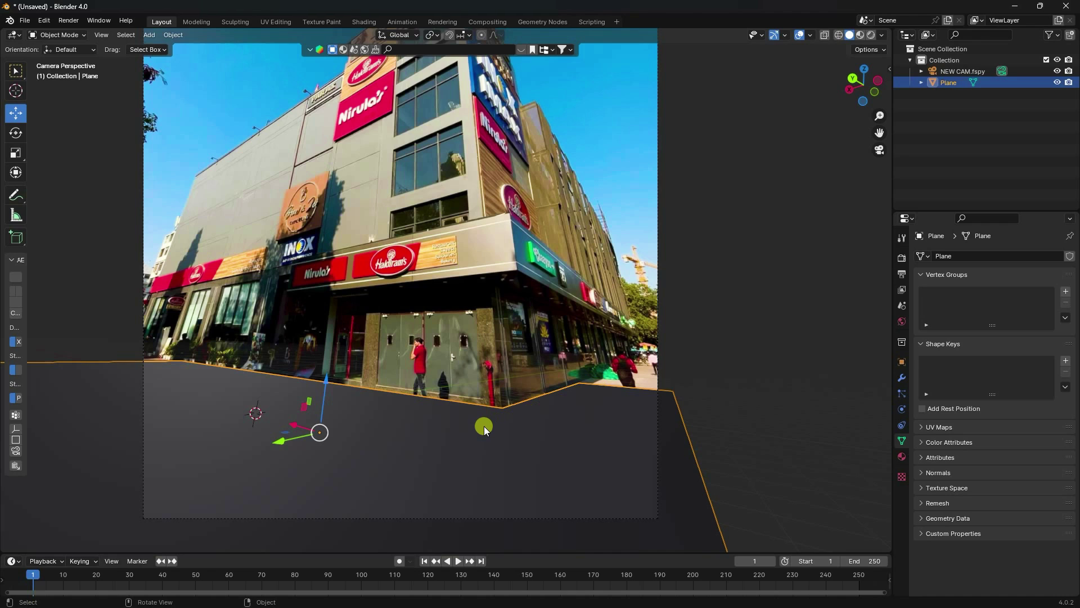
Step: Add a second plane at the origin and raise it along Z to about 9.73 m
scroll(412, 372, "down", 2)
scroll(413, 374, "up", 1)
middle_click_drag(432, 316, 447, 395, "shift")
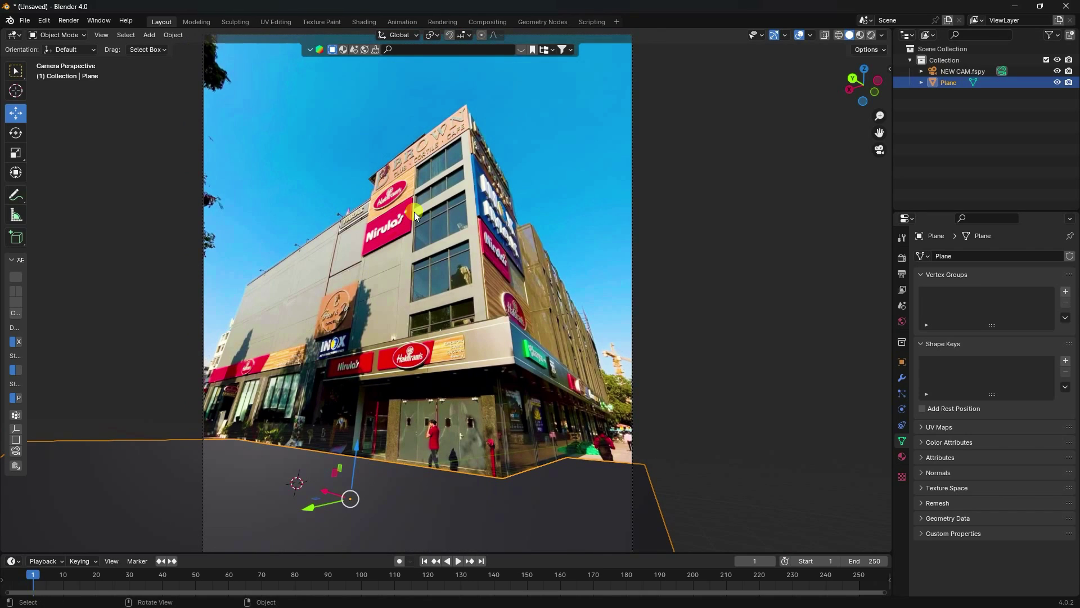
left_click(149, 35)
mouse_move(185, 48)
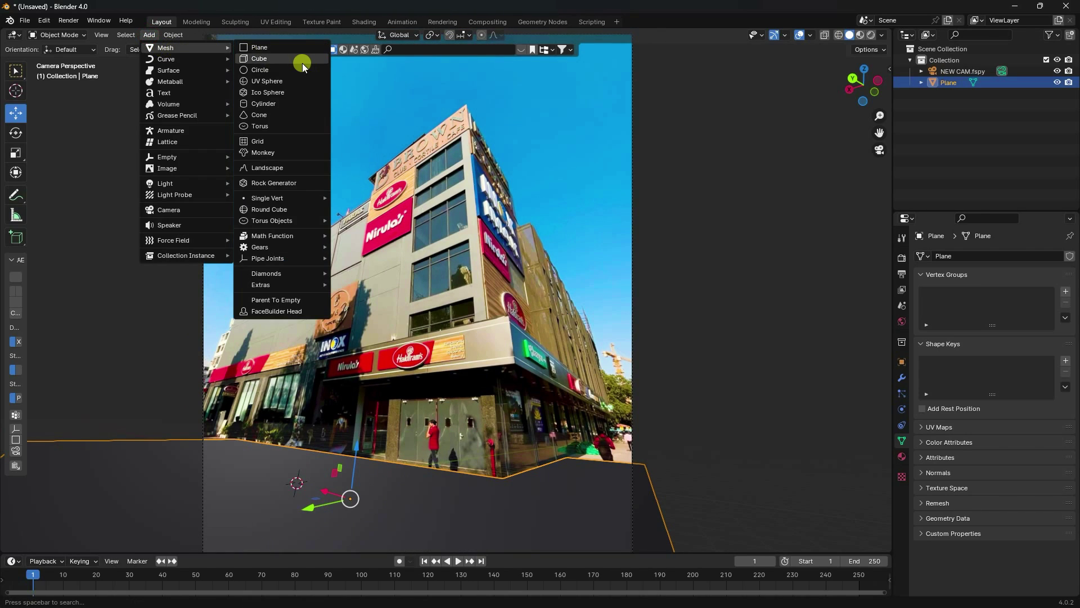
left_click(275, 50)
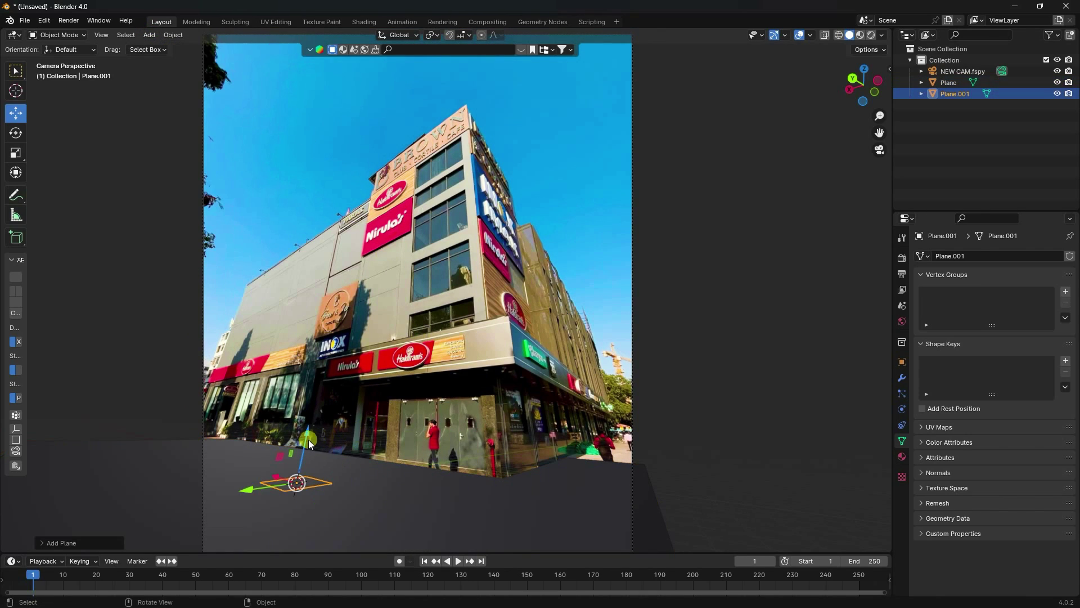
key("g")
key("z")
left_click(337, 270)
Step: Rotate the second plane 90° about X and move it along X to about -5.18 m, over the facade
left_click(902, 362)
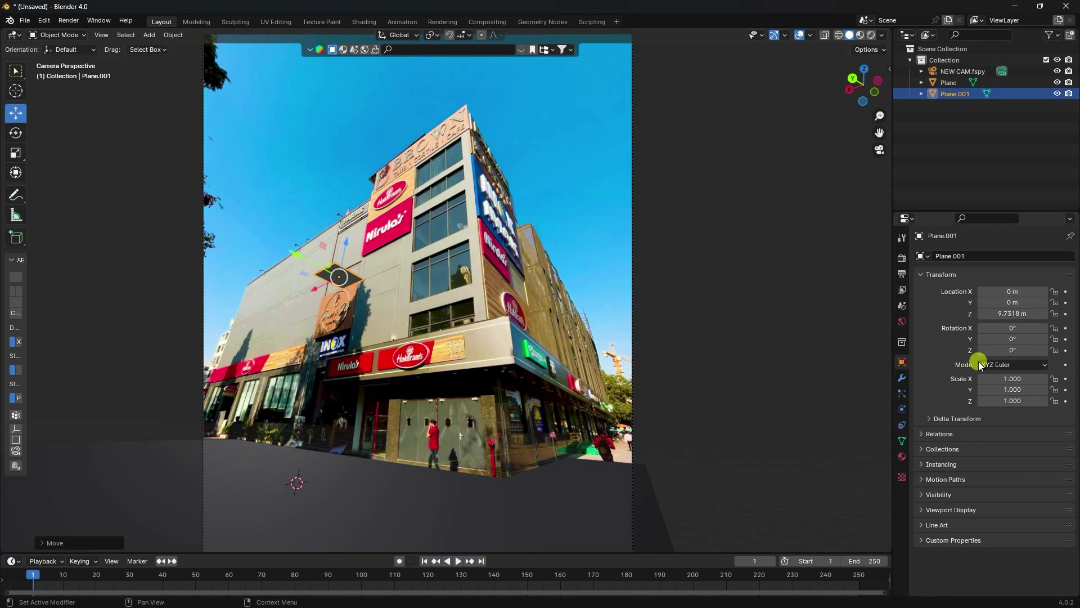
left_click(1009, 327)
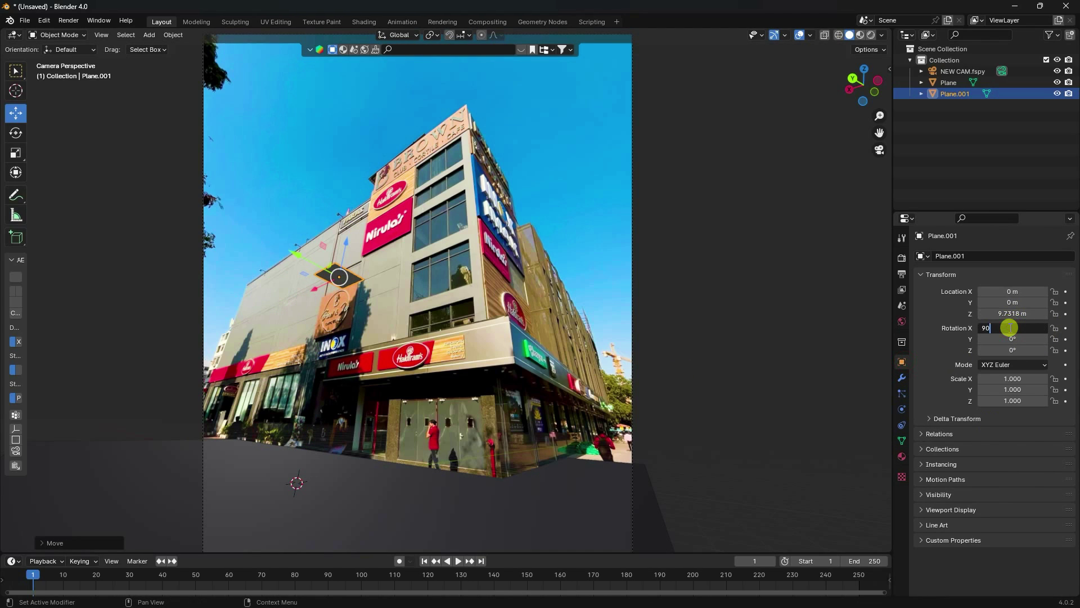
key("Return")
left_click_drag(323, 289, 403, 255)
Step: Scale the upright plane to about 3.41 and nudge it along X to about -5.29 m
scroll(425, 212, "up", 3)
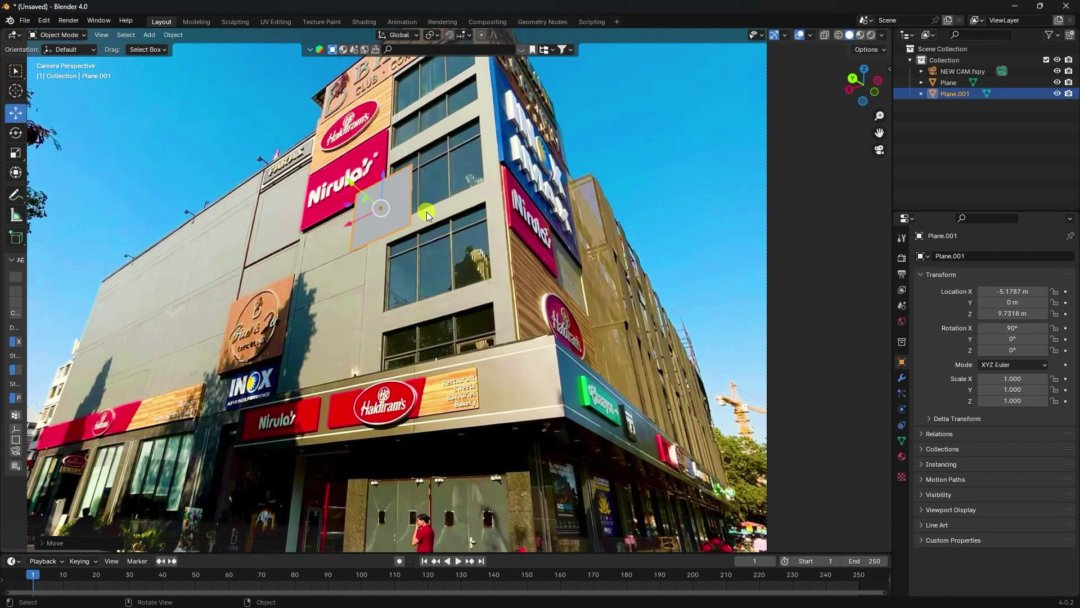
key("s")
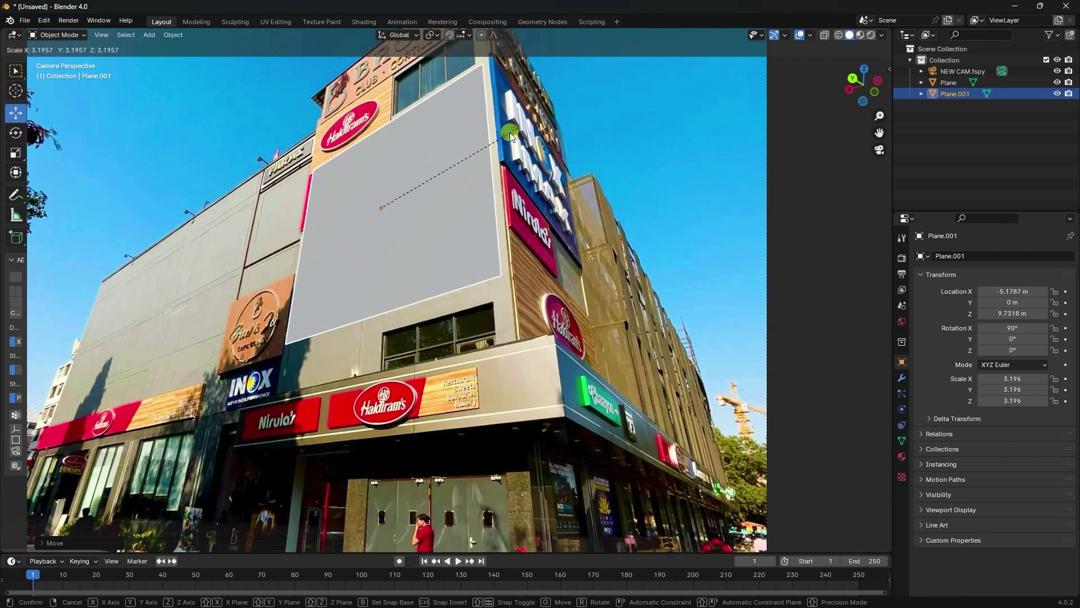
left_click(512, 130)
scroll(421, 194, "down", 3)
left_click_drag(367, 248, 373, 244)
key("s")
left_click(424, 193)
Step: Move the upright plane to about X -1.28, Y -4.74, Z 15.1 m and scale it to about 5.48 to fit the facade
middle_click_drag(424, 193, 346, 360)
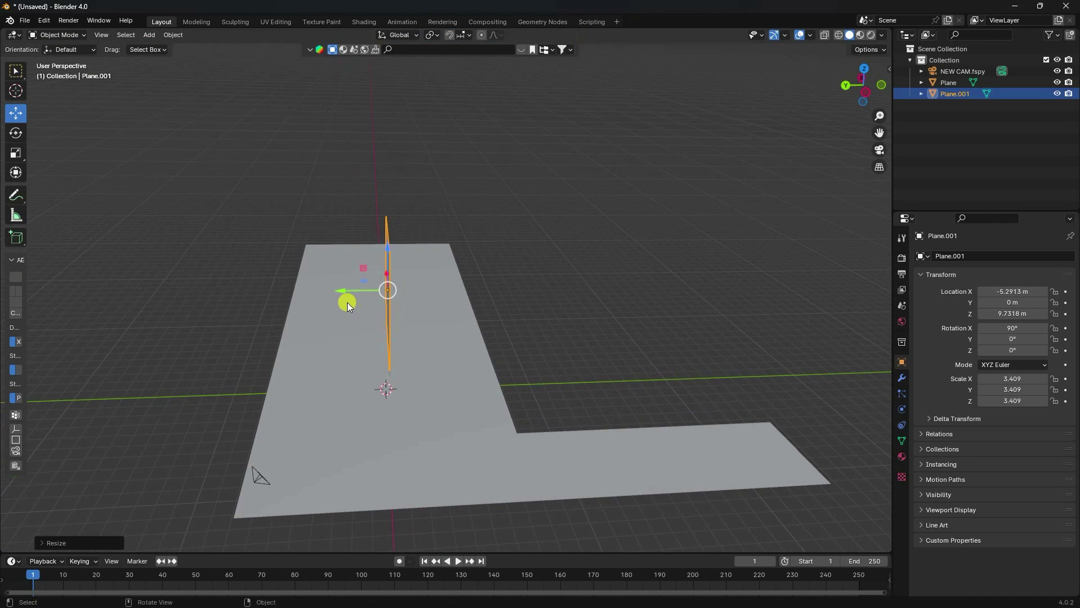
left_click_drag(343, 290, 369, 308)
key("KP_0")
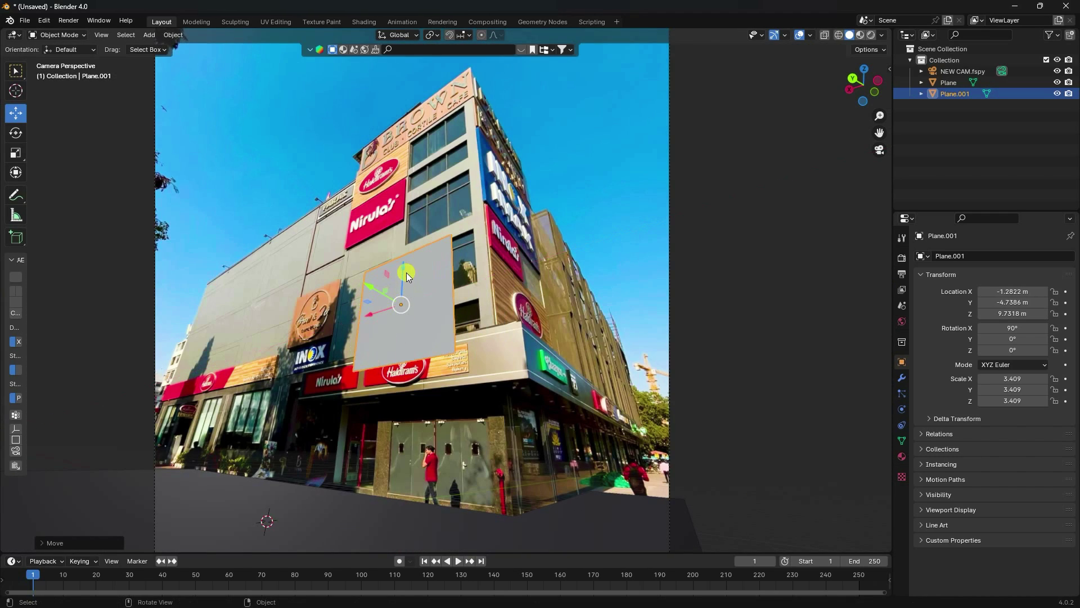
key("s")
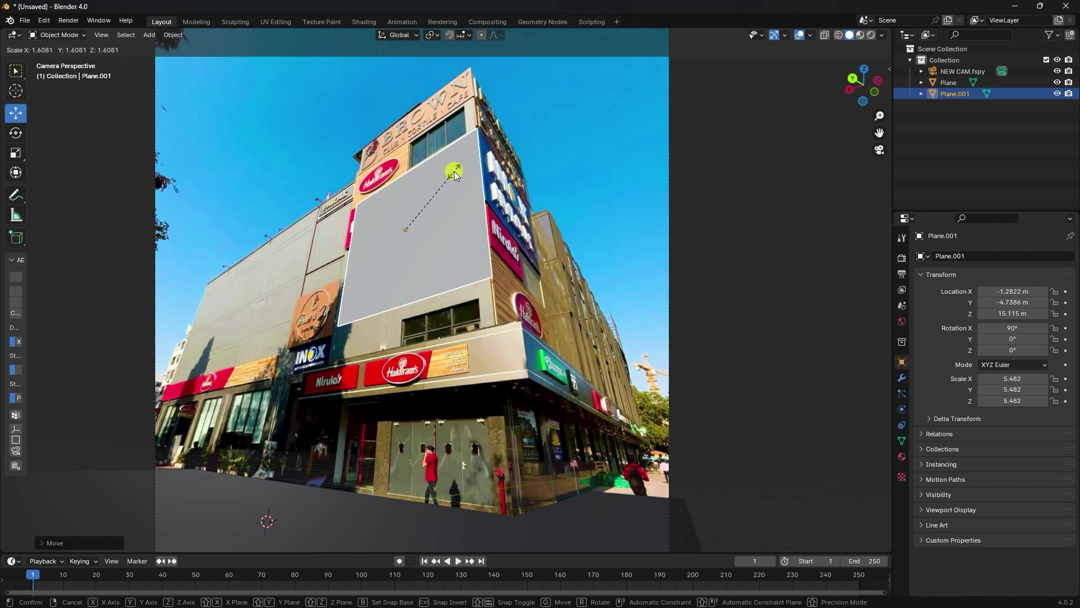
left_click(454, 171)
Step: Raise the upright plane's top edge to the building's roofline and lower its bottom edge to the underside of the shop canopy
scroll(446, 230, "up", 2)
left_click(56, 34)
left_click(59, 56)
left_click_drag(235, 118, 601, 302)
left_click_drag(394, 181, 416, 94)
left_click(324, 416)
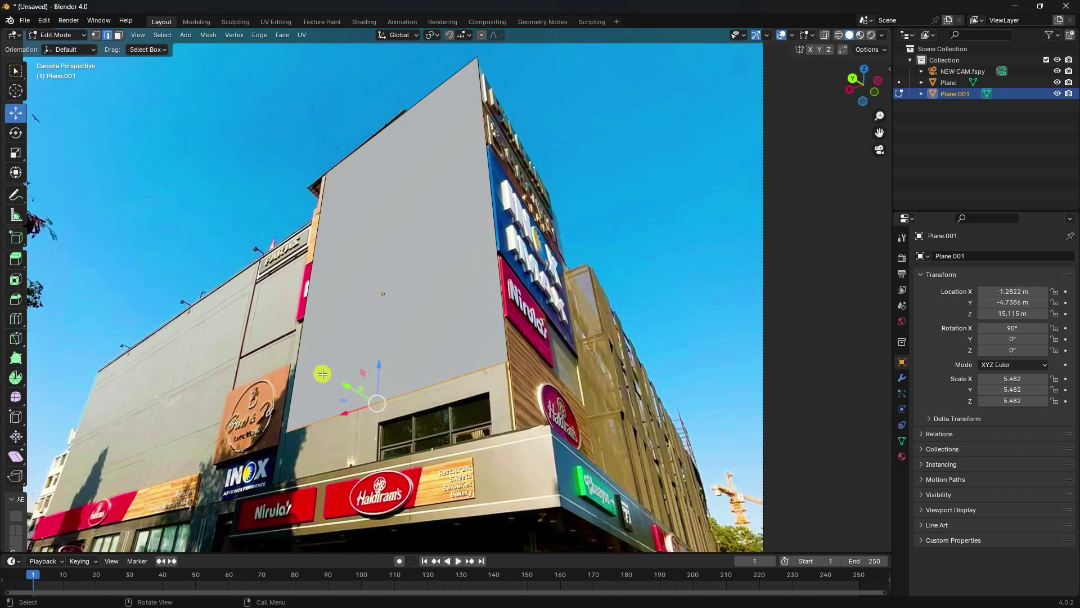
left_click_drag(379, 361, 362, 485)
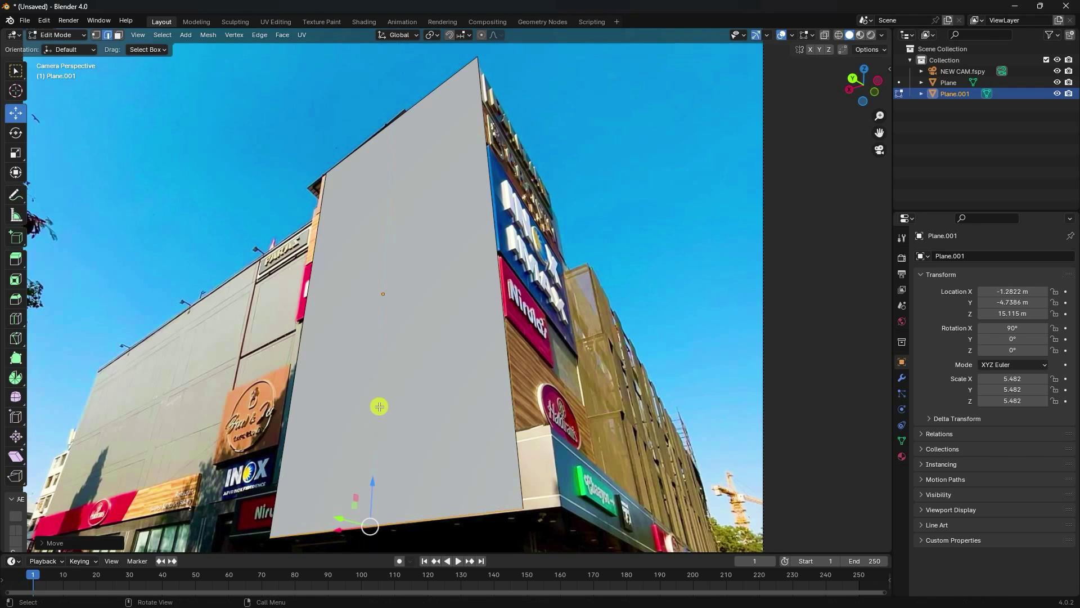
Step: Return to Object Mode and rename the upright plane as WALL
scroll(378, 410, "down", 2)
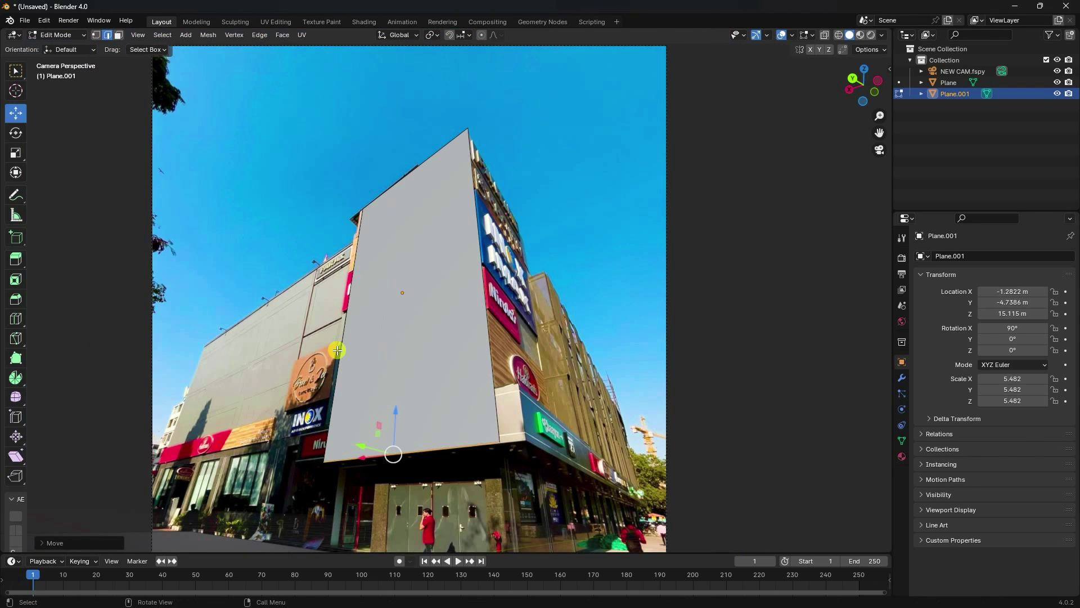
middle_click_drag(337, 351, 381, 349, "shift")
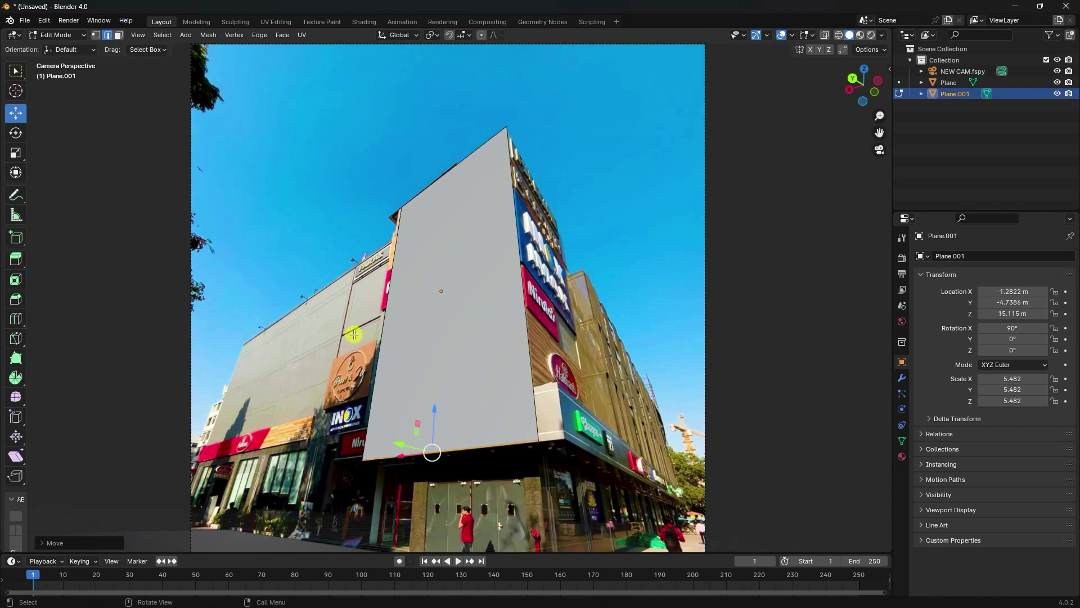
left_click(55, 35)
left_click(57, 50)
left_click(505, 242)
left_click(950, 94)
double_click(950, 93)
type("WAL")
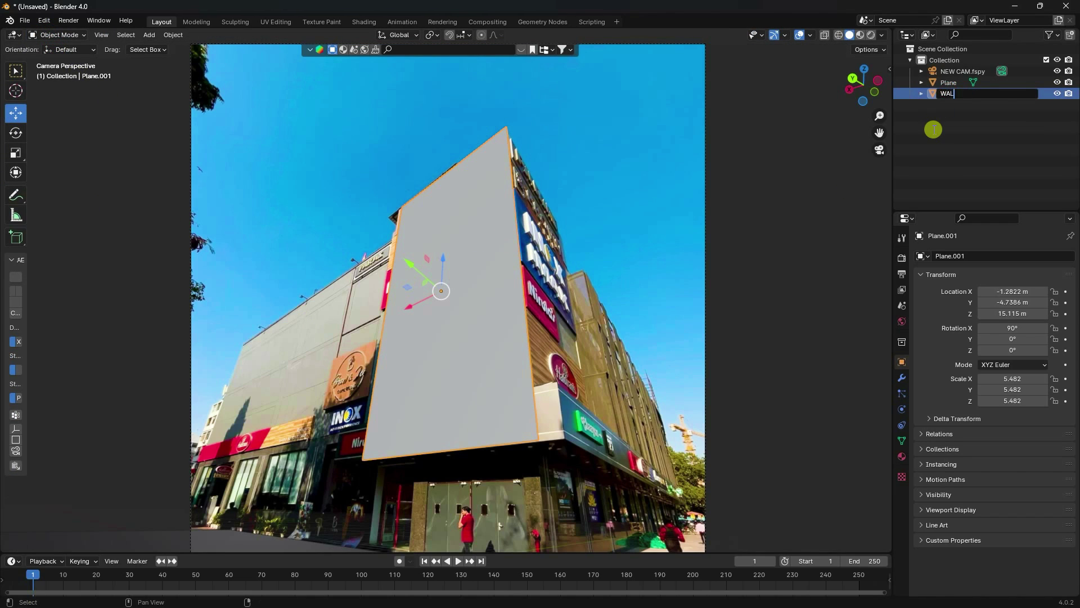
type("L")
key("Return")
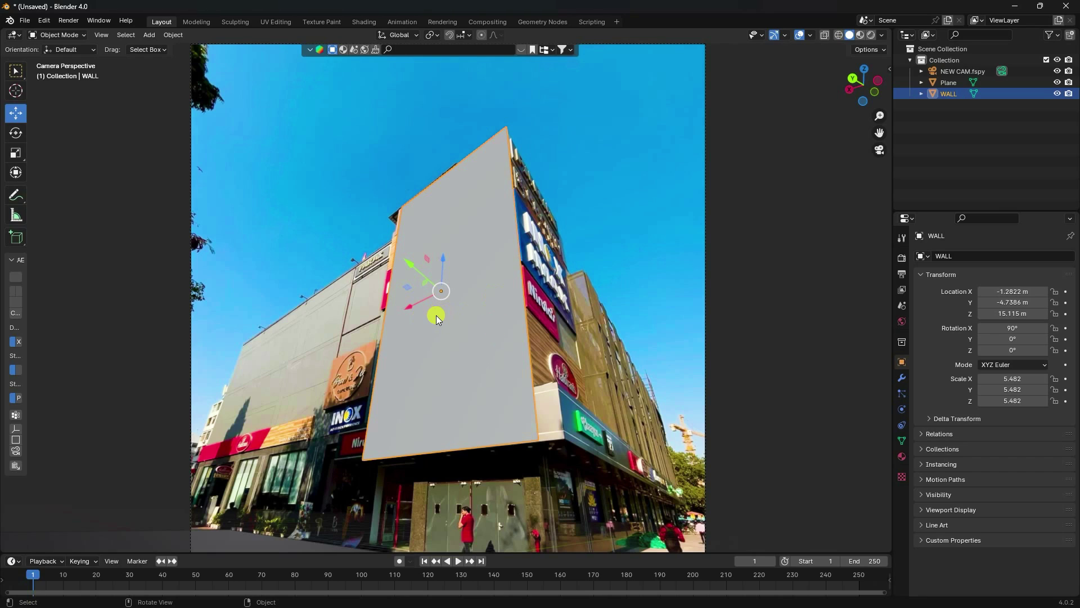
Step: Duplicate WALL in place, hide the original in the viewport and rename the copy as Banner
key("ctrl+c")
key("ctrl+v")
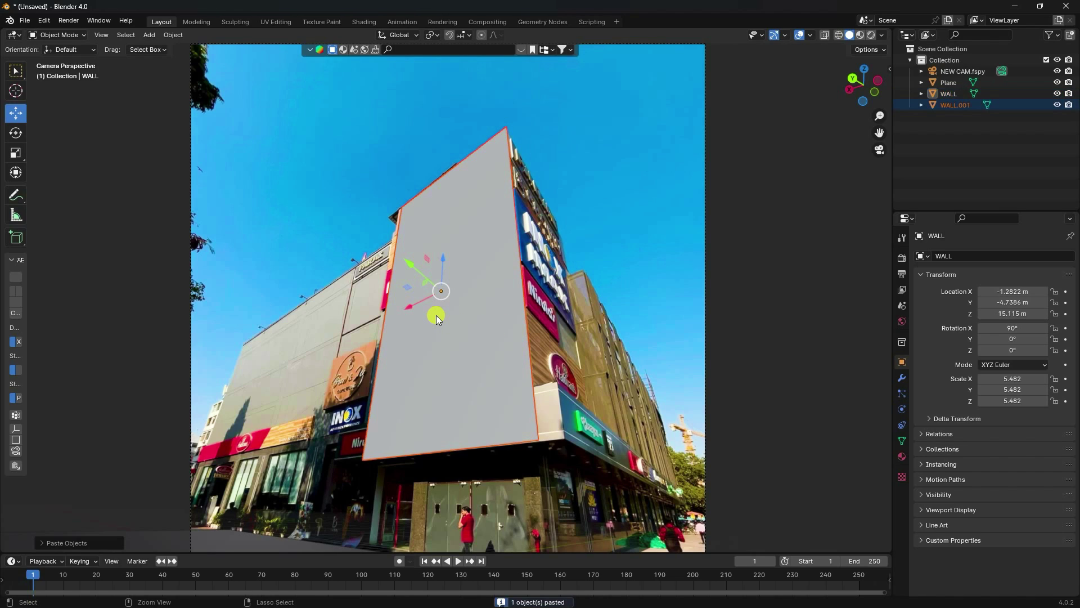
left_click(1034, 95)
left_click(1057, 93)
left_click(950, 104)
double_click(951, 104)
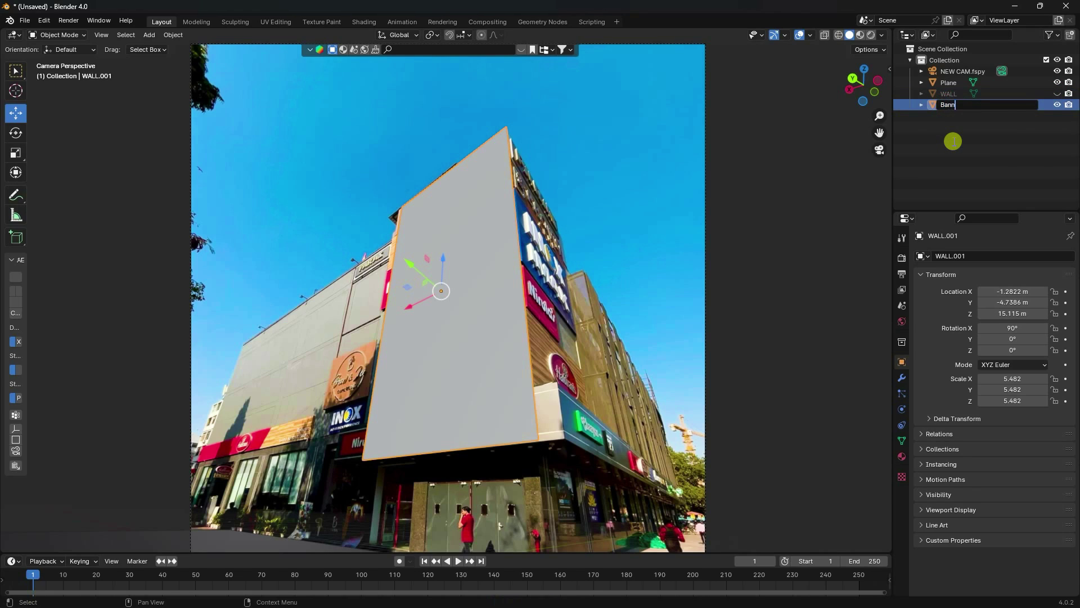
key("Return")
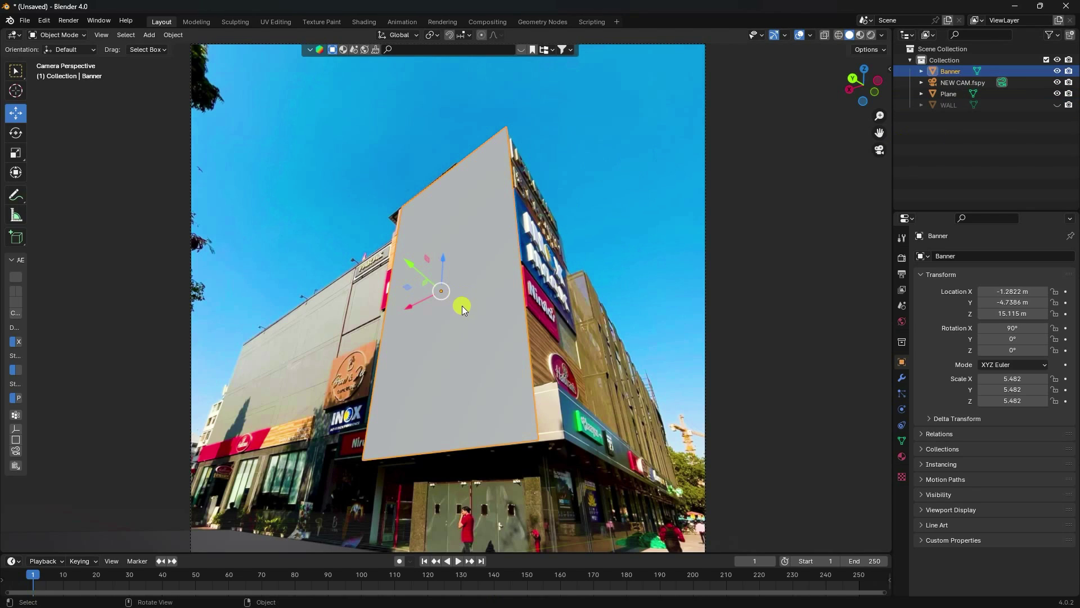
Step: Raise the Banner plane's bottom edge in Edit Mode to just above the shop sign canopy
left_click(56, 35)
left_click(54, 58)
left_click_drag(589, 469, 432, 418)
scroll(456, 393, "up", 3)
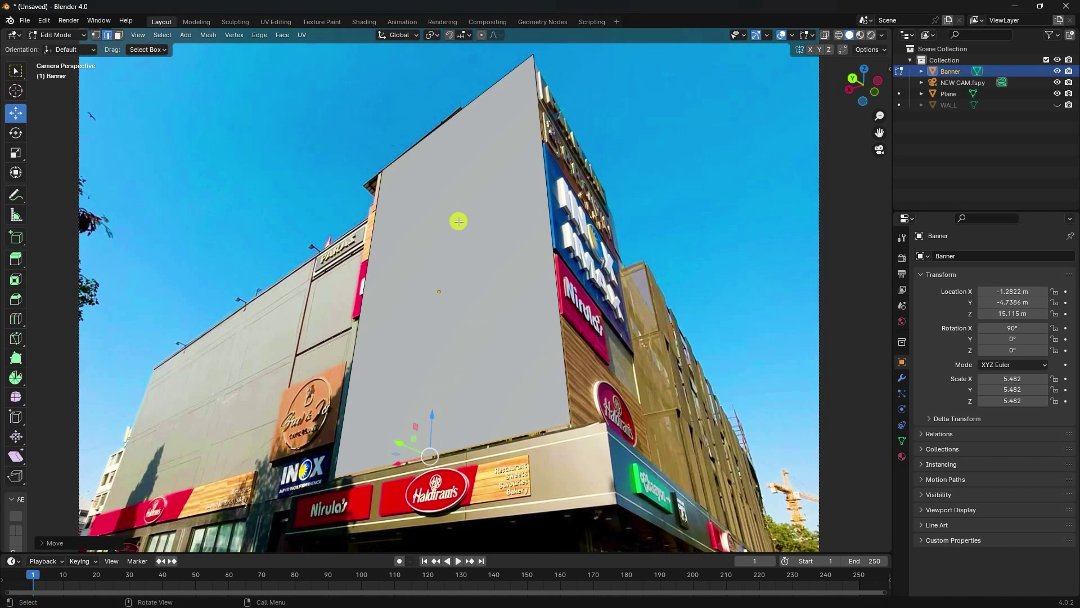
Step: Lower the Banner plane's top edge slightly below the building's roofline and return to Object Mode
scroll(458, 220, "down", 2)
left_click_drag(598, 82, 276, 276)
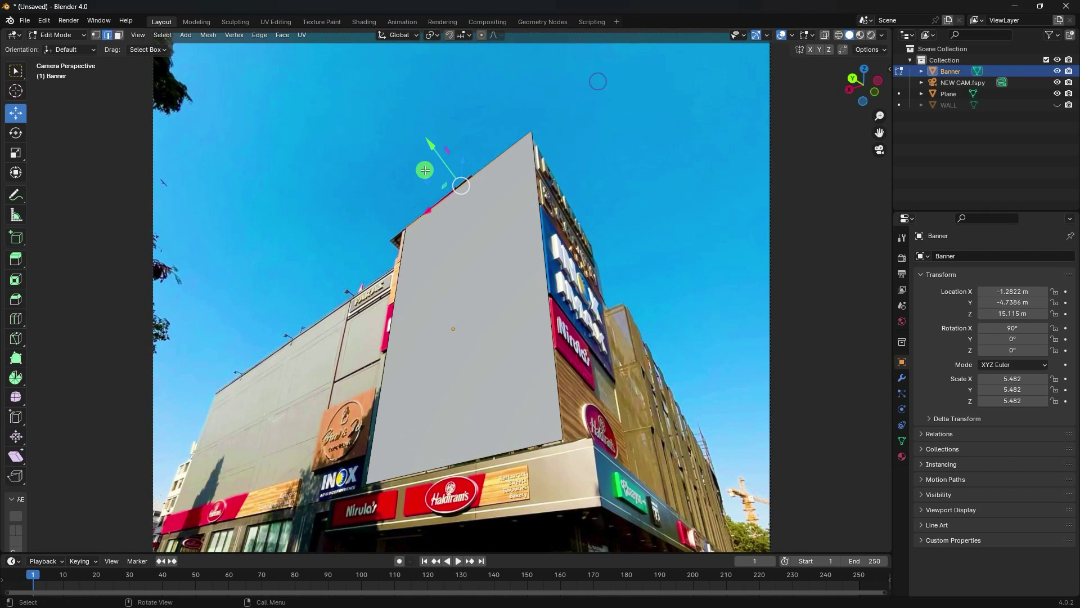
left_click_drag(465, 157, 459, 166)
left_click(49, 37)
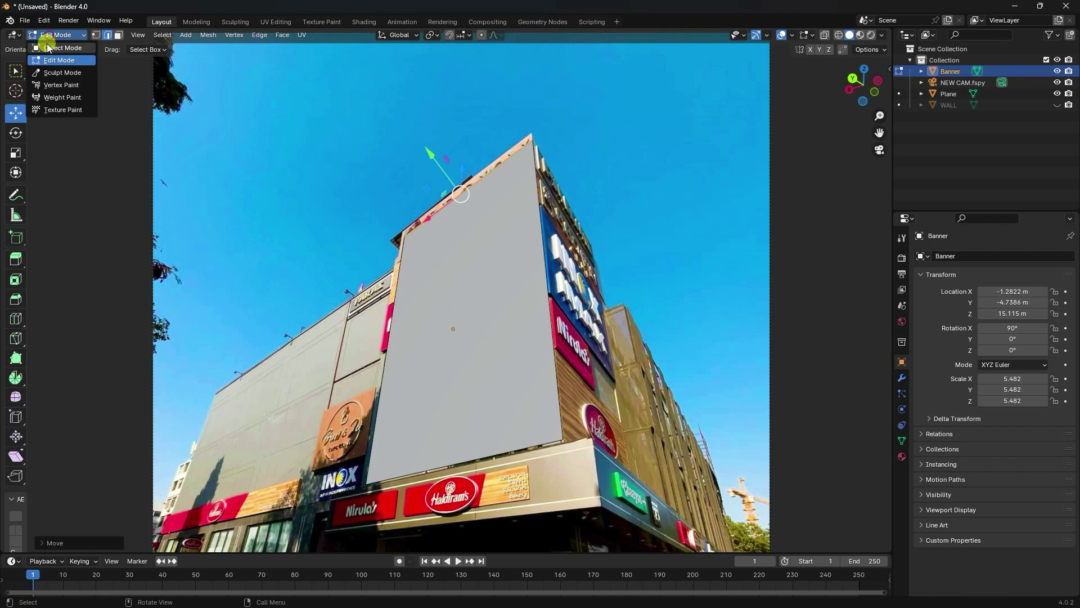
left_click(56, 46)
Step: Subdivide the Banner plane's face in Edit Mode with 60 cuts
middle_click_drag(369, 302, 475, 270)
scroll(475, 270, "up", 2)
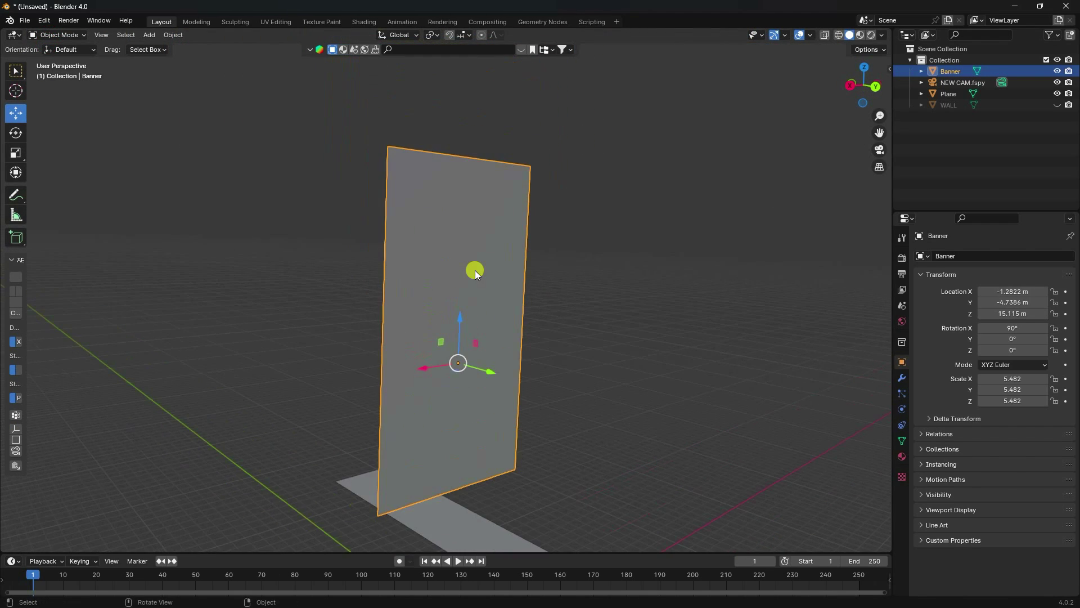
left_click(59, 34)
left_click(56, 58)
left_click(119, 35)
left_click(440, 217)
right_click(440, 216)
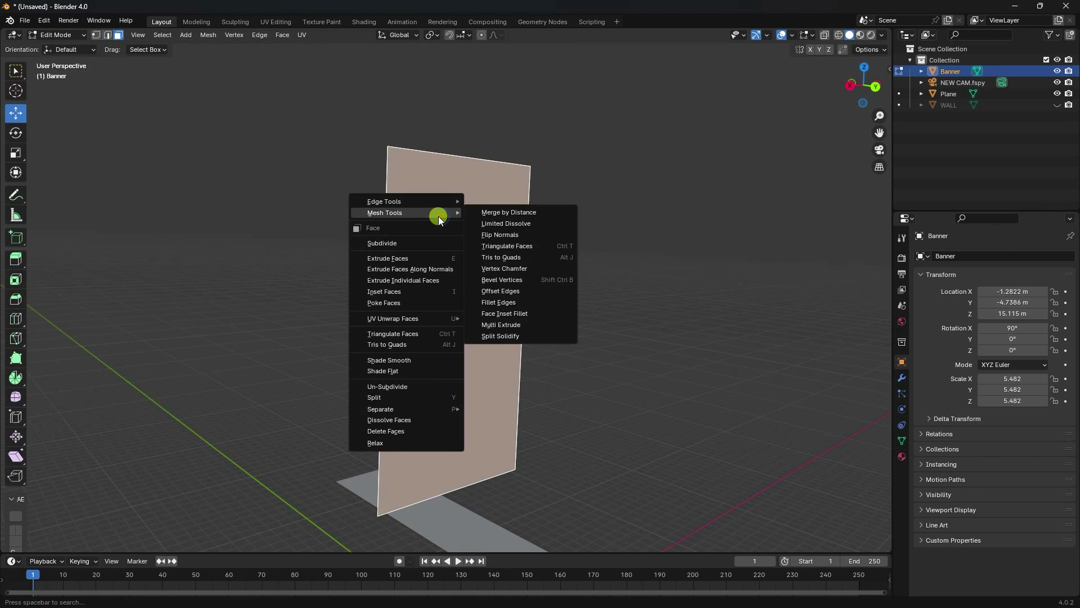
left_click(394, 245)
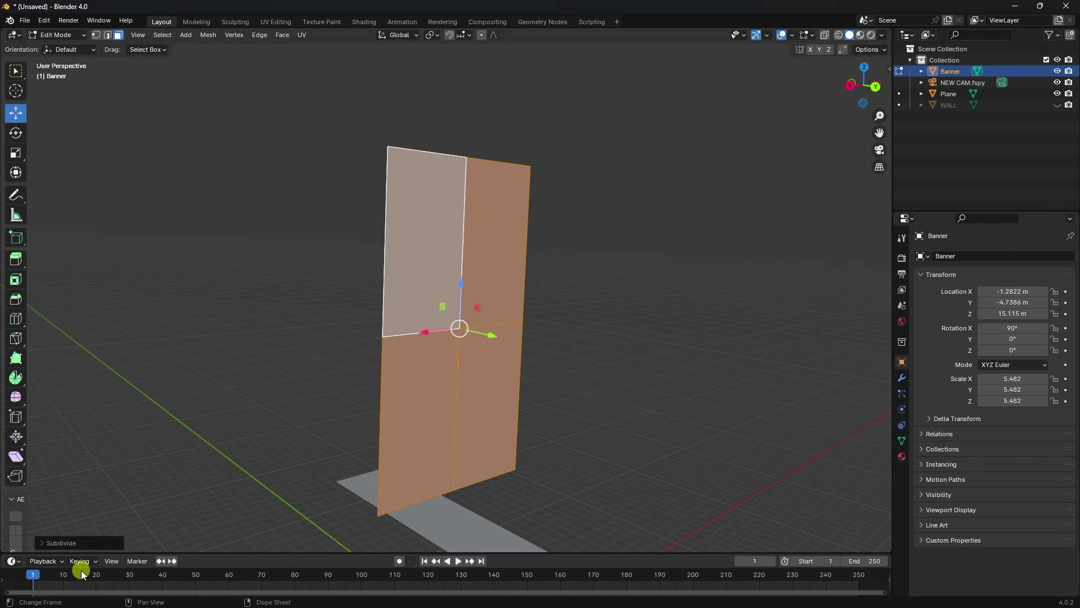
left_click(56, 543)
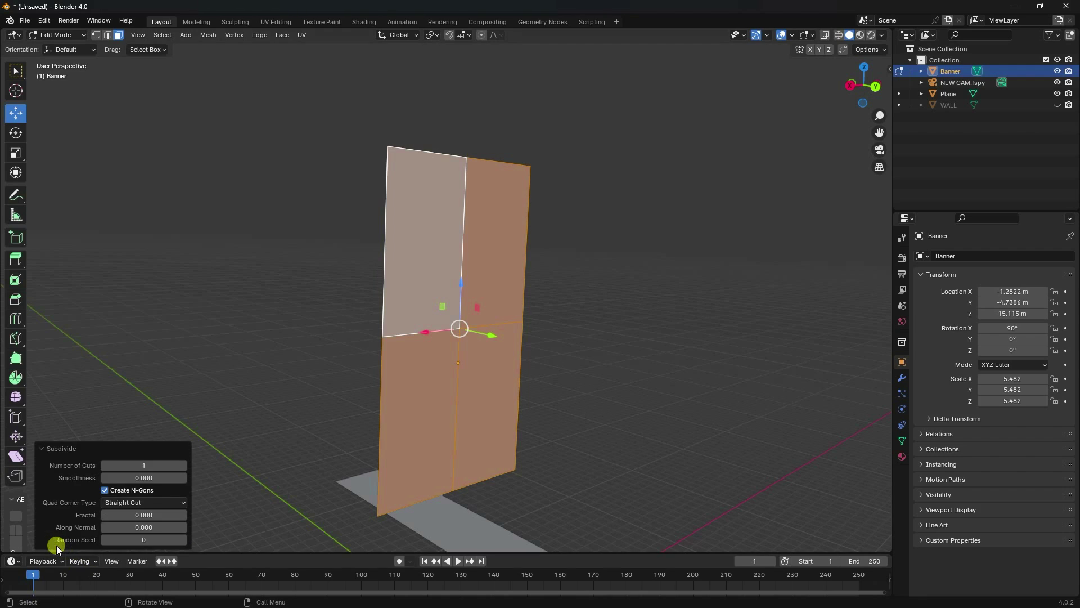
left_click(130, 465)
type("60")
key("Return")
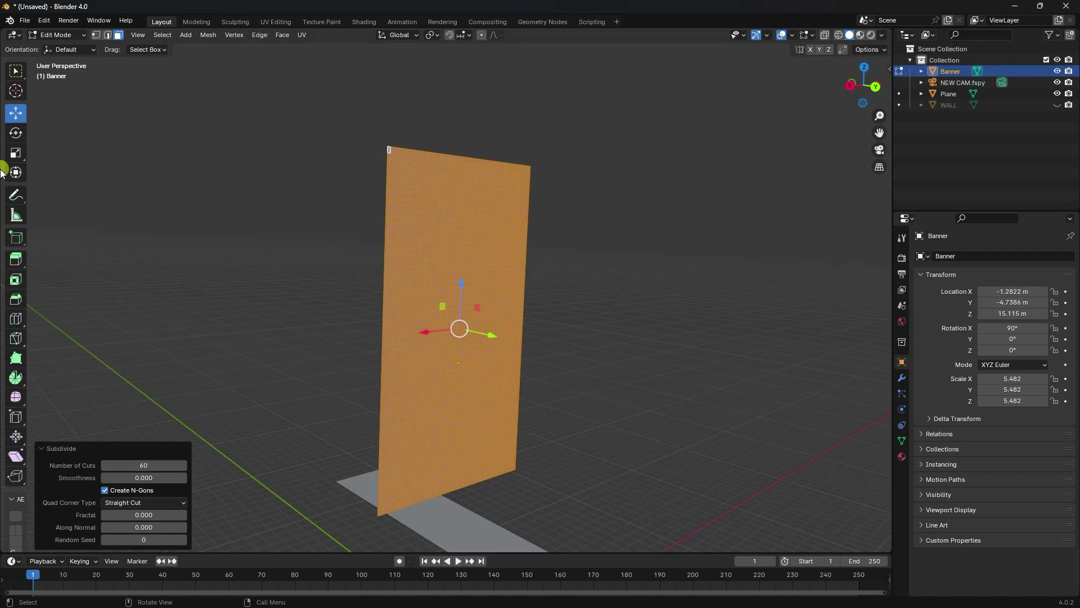
Step: Return to Object Mode and enable the wireframe overlay to inspect the Banner's subdivision grid
left_click(70, 34)
left_click(67, 47)
middle_click_drag(377, 245, 417, 224)
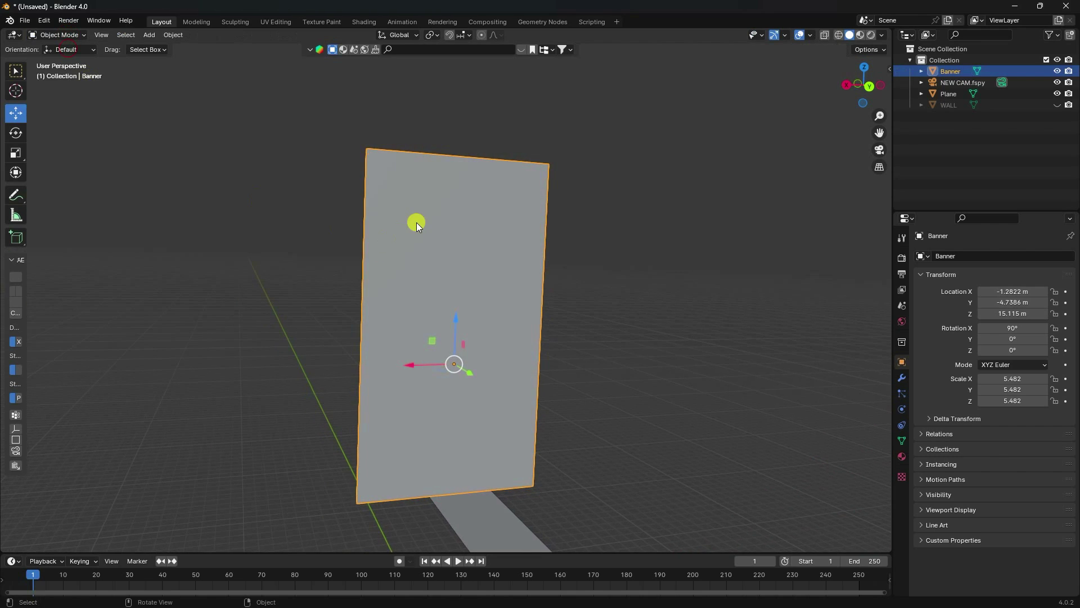
left_click(811, 35)
left_click(741, 225)
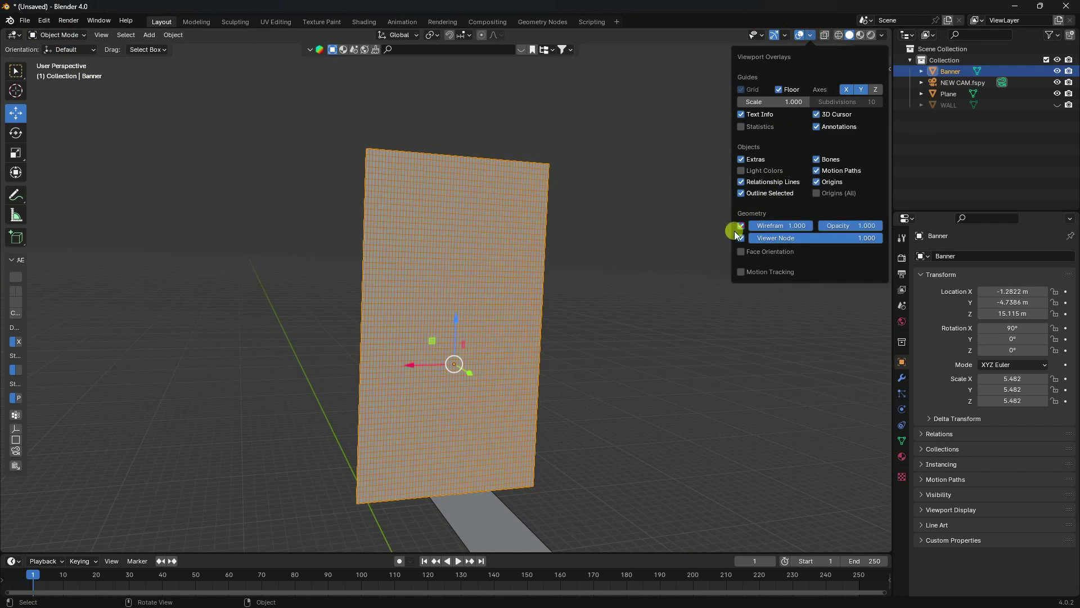
left_click(551, 188)
scroll(549, 188, "up", 5)
middle_click_drag(545, 187, 466, 360, "shift")
middle_click_drag(231, 411, 308, 339)
middle_click_drag(373, 411, 411, 242, "shift")
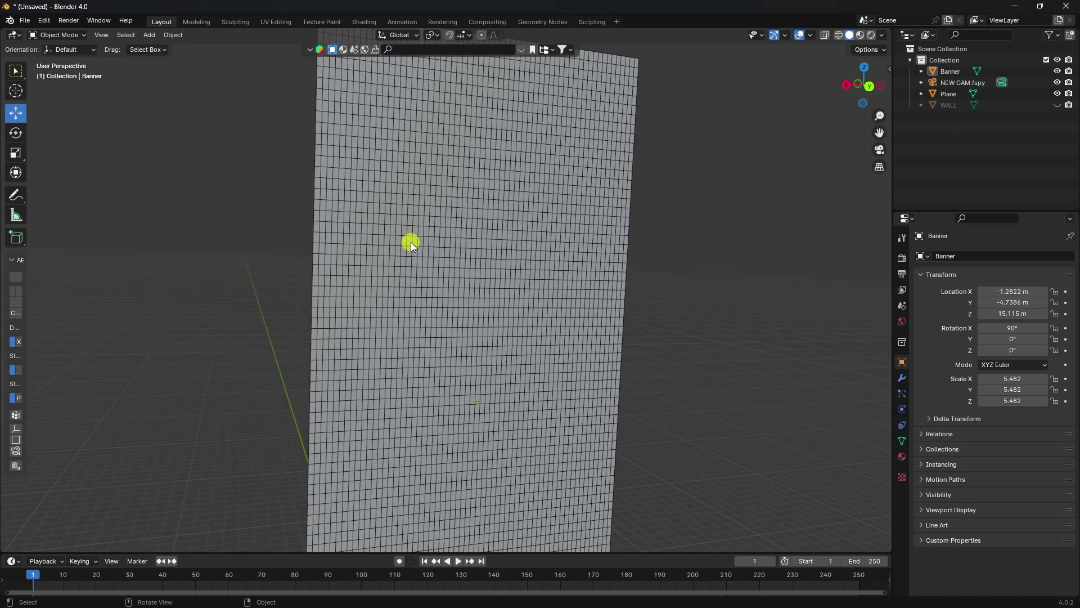
Step: Add a mesh cylinder at the world origin with 64 vertices
scroll(414, 264, "down", 5)
middle_click_drag(417, 292, 462, 346)
left_click(149, 35)
mouse_move(163, 48)
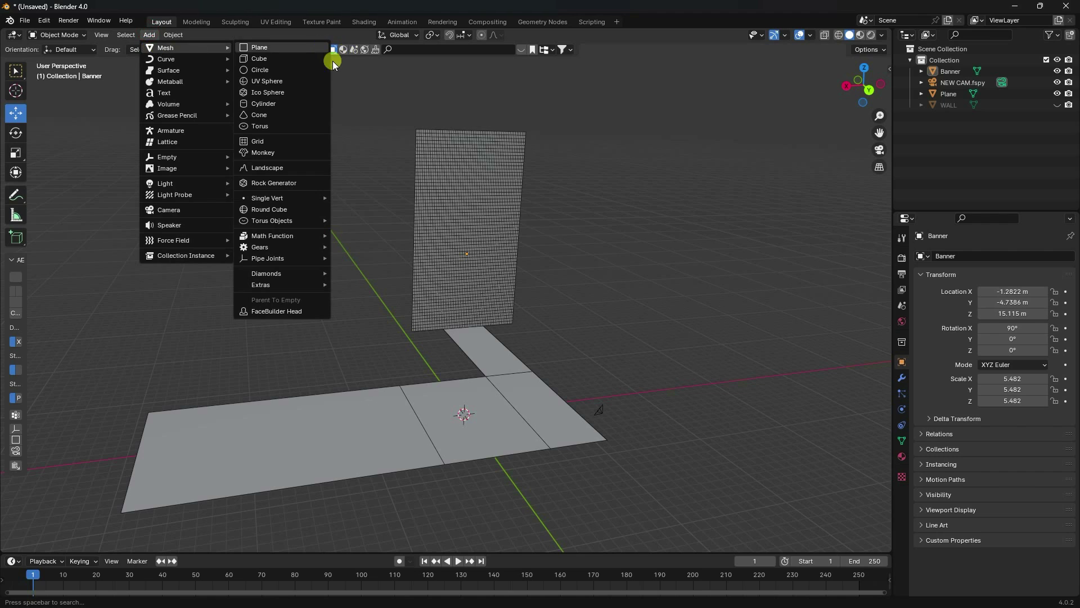
left_click(263, 104)
scroll(497, 410, "up", 4)
middle_click_drag(497, 410, 479, 244, "shift")
scroll(551, 346, "up", 3)
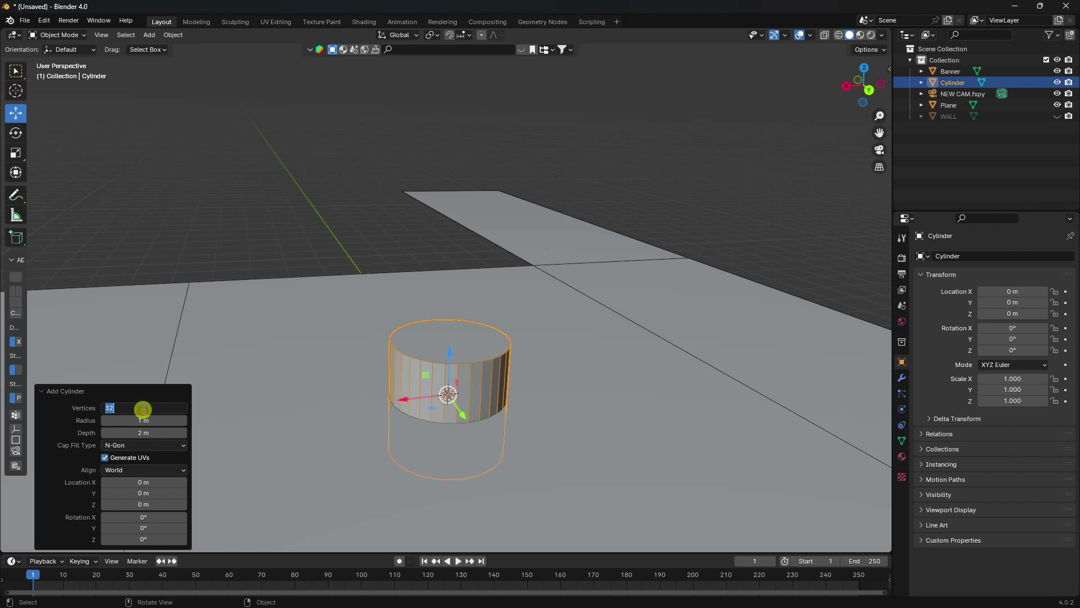
key("Return")
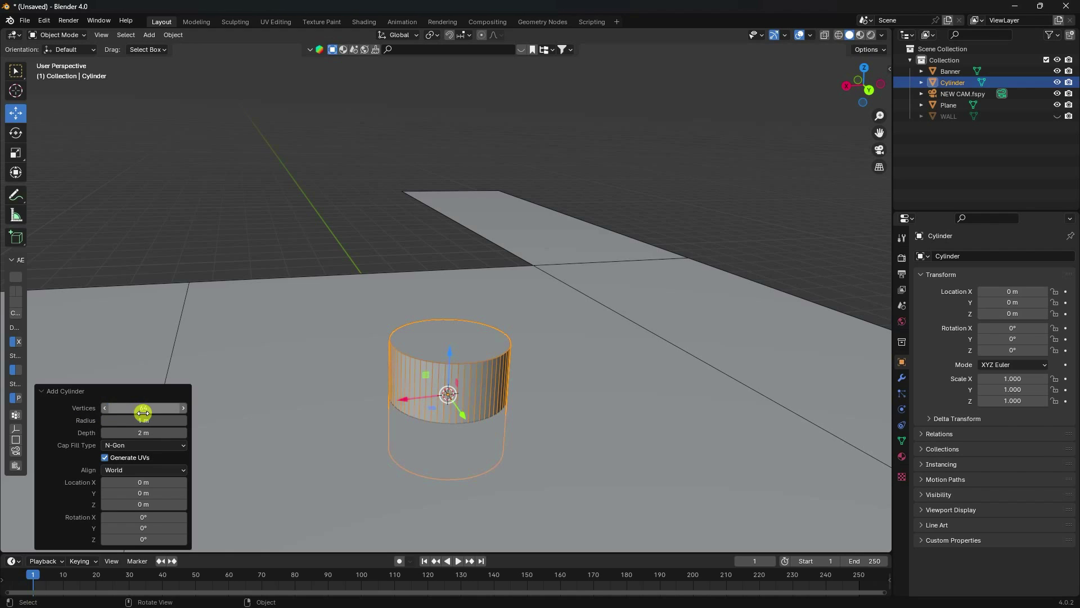
Step: Set the new cylinder's radius to 0.5 m and its depth to 10 m
scroll(337, 398, "down", 3)
double_click(145, 421)
type("0.5")
key("Return")
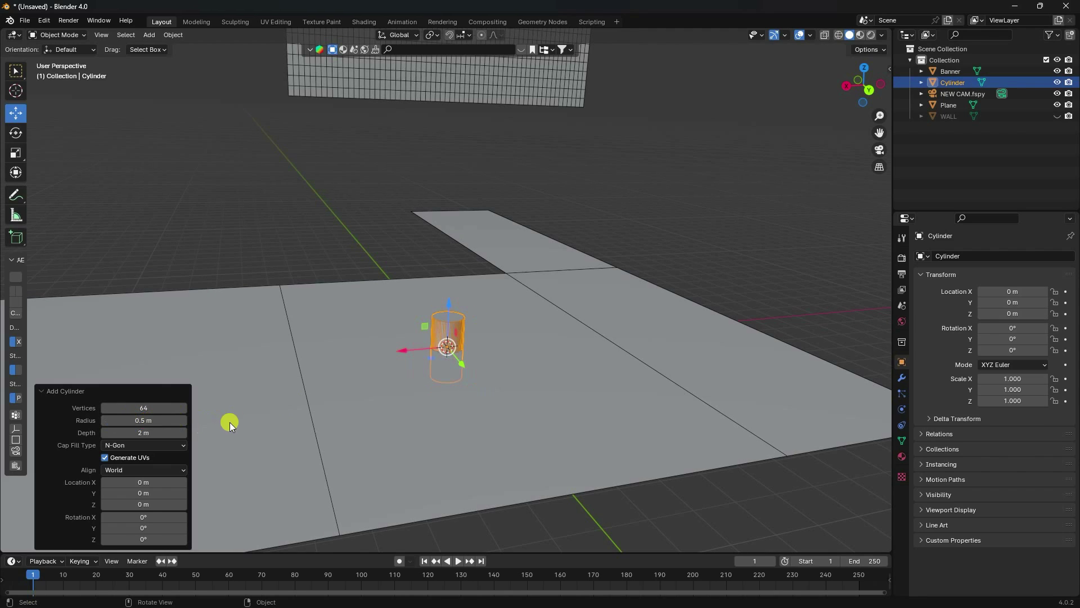
type("10")
key("Return")
Step: Rotate the cylinder's mesh 90° about the global Y axis in Edit Mode and return to Object Mode
middle_click_drag(458, 237, 467, 305)
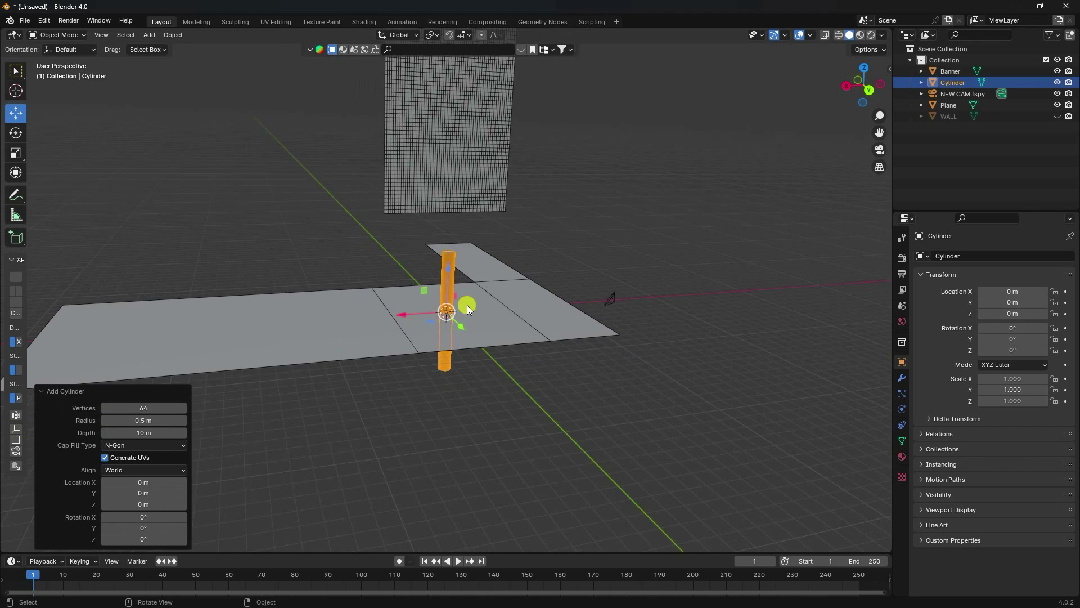
scroll(457, 268, "up", 8)
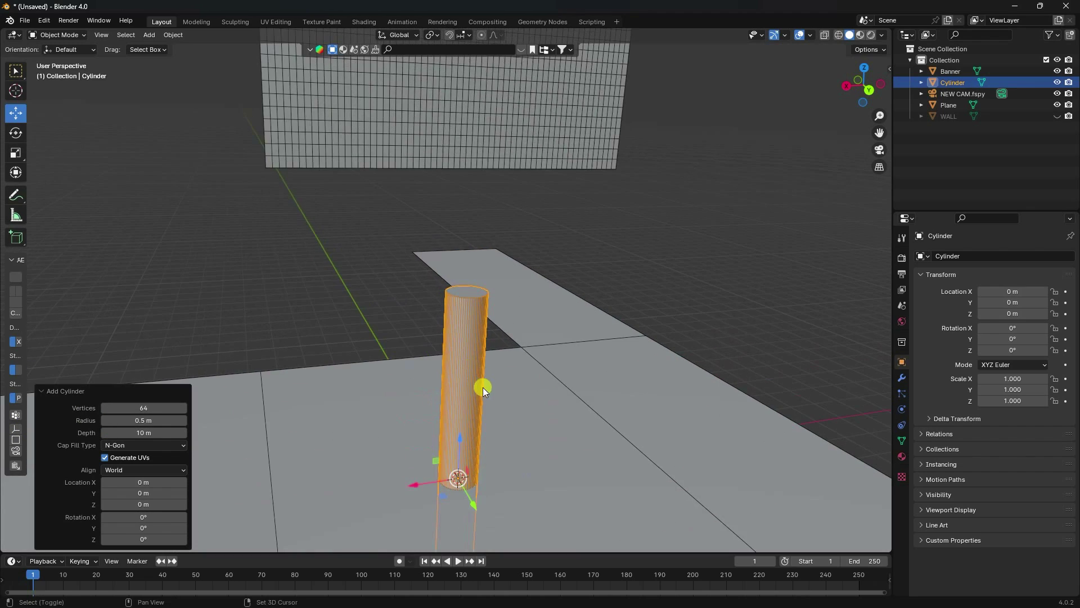
left_click(59, 35)
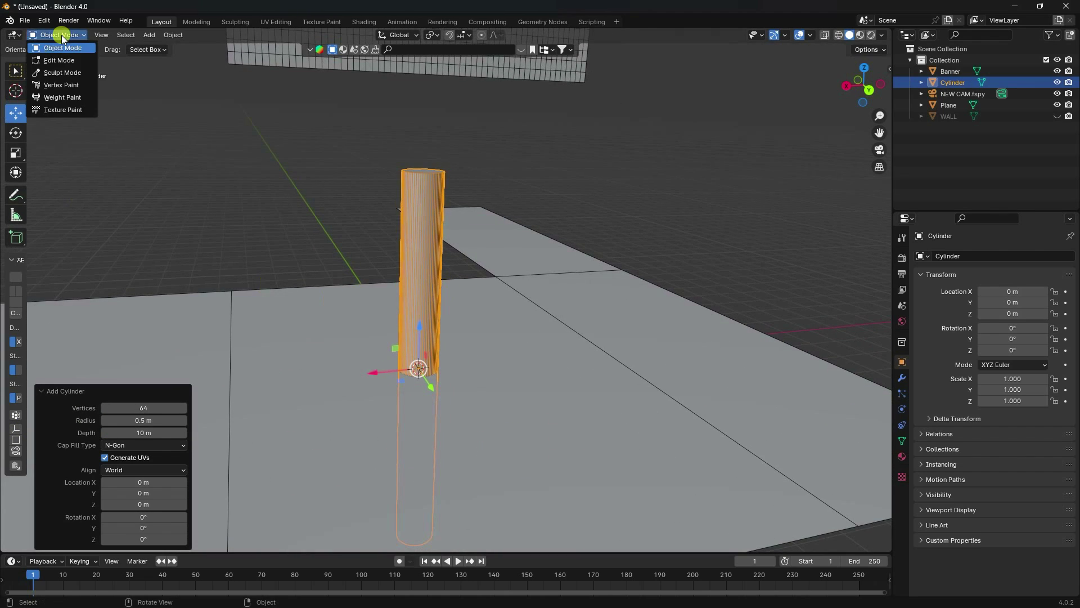
left_click(48, 61)
mouse_move(389, 256)
middle_mouse_down()
mouse_move(386, 294)
mouse_move(383, 252)
middle_mouse_up()
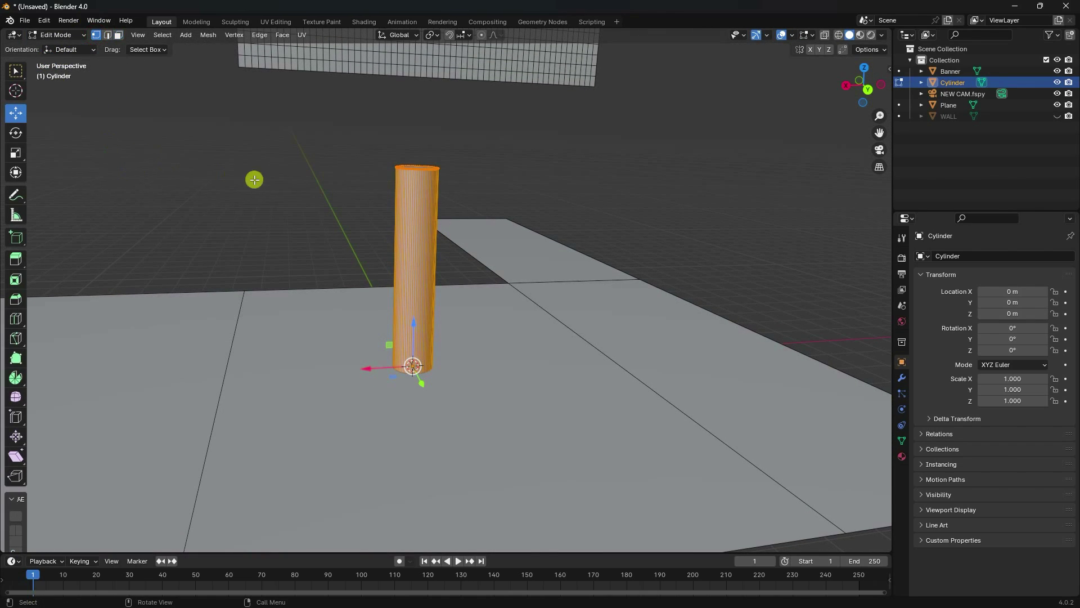
middle_click_drag(358, 171, 405, 326)
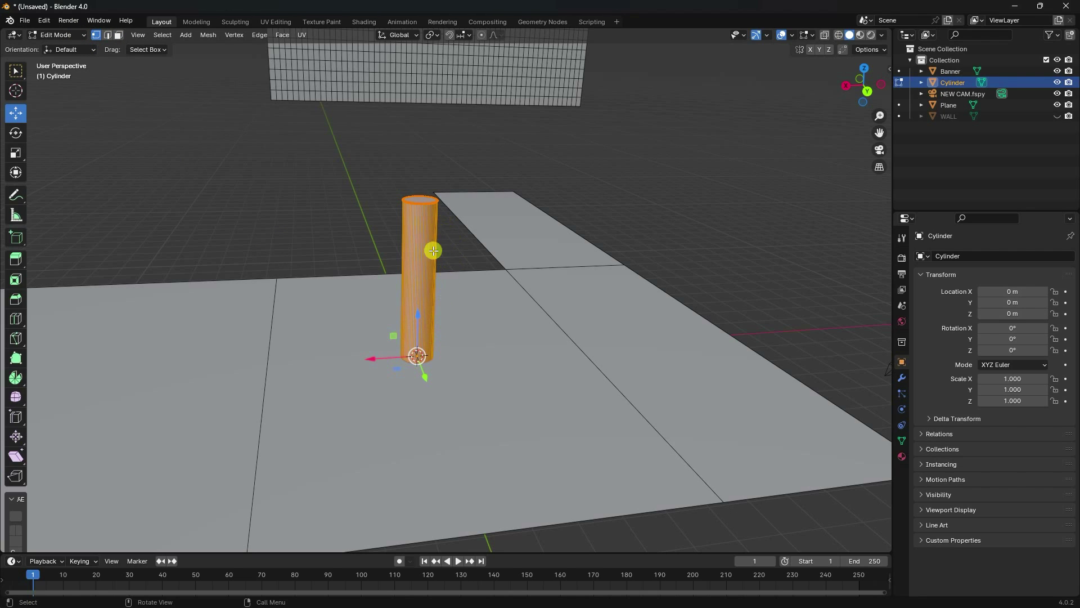
middle_click_drag(443, 288, 398, 280)
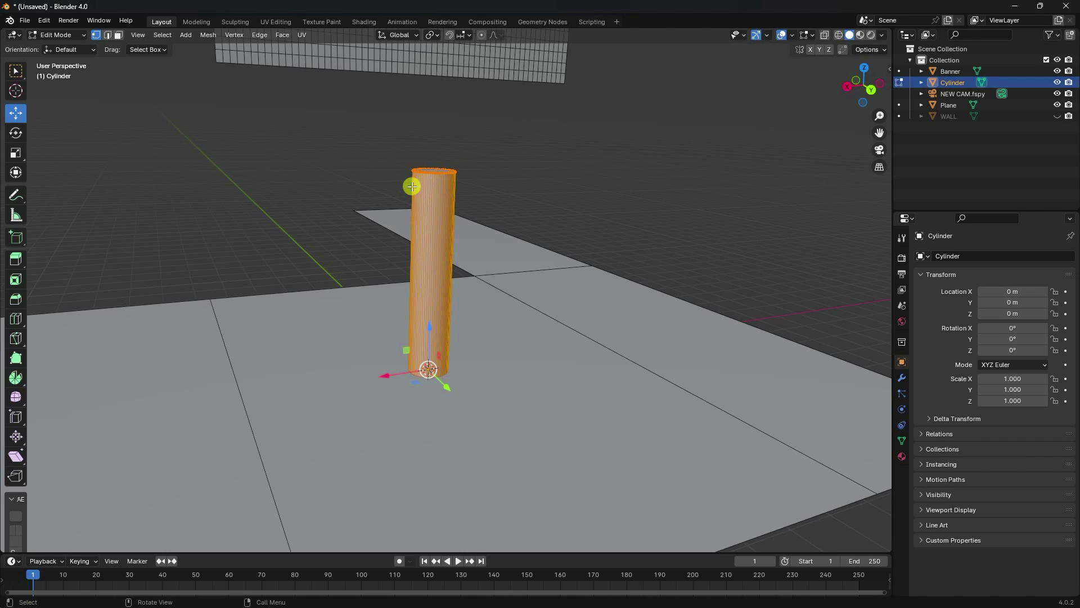
key("r")
type("y")
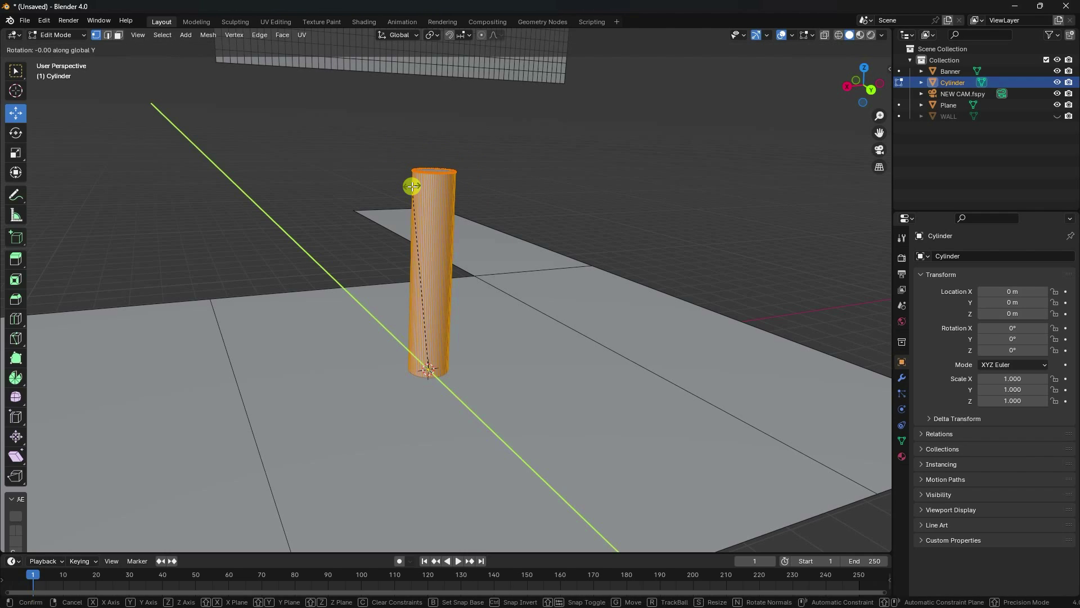
type("90")
key("Return")
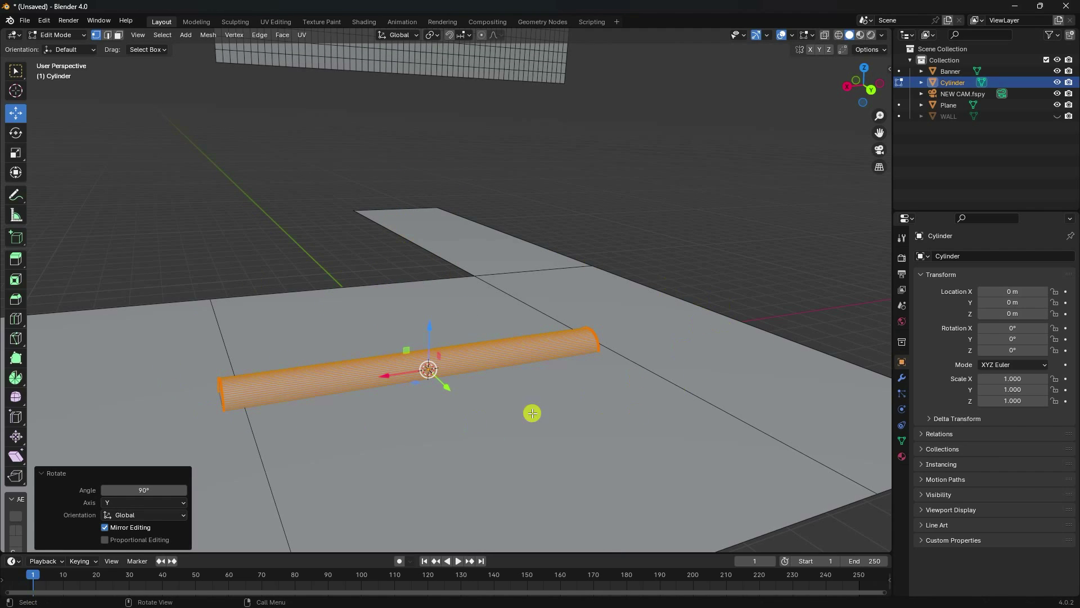
left_click(59, 35)
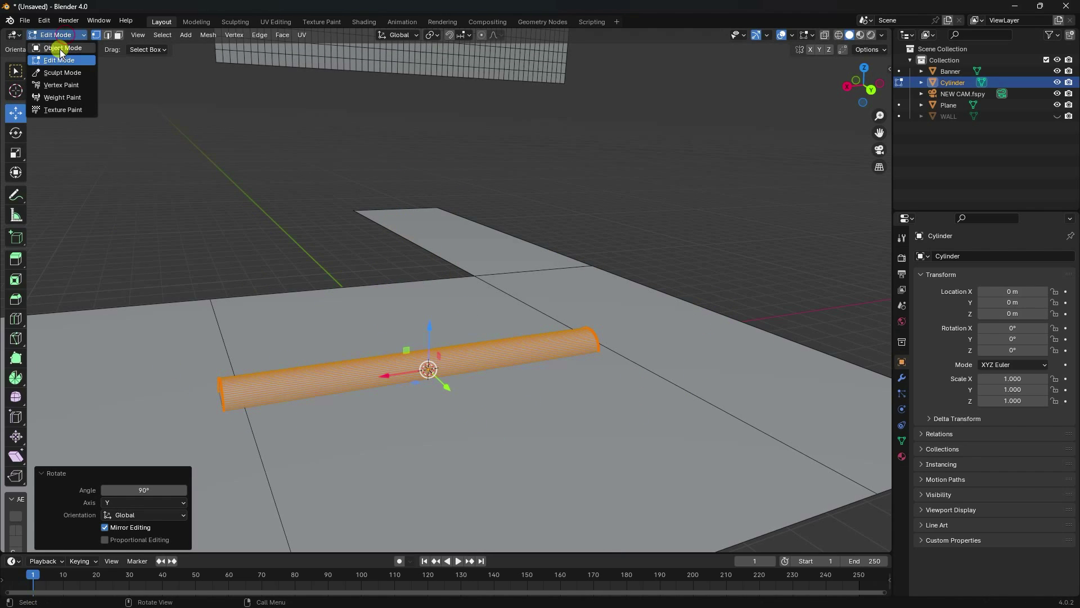
left_click(60, 49)
Step: Raise the cylinder in front view about 27.17 m along Z to the Banner's top edge
middle_click_drag(386, 316, 393, 366)
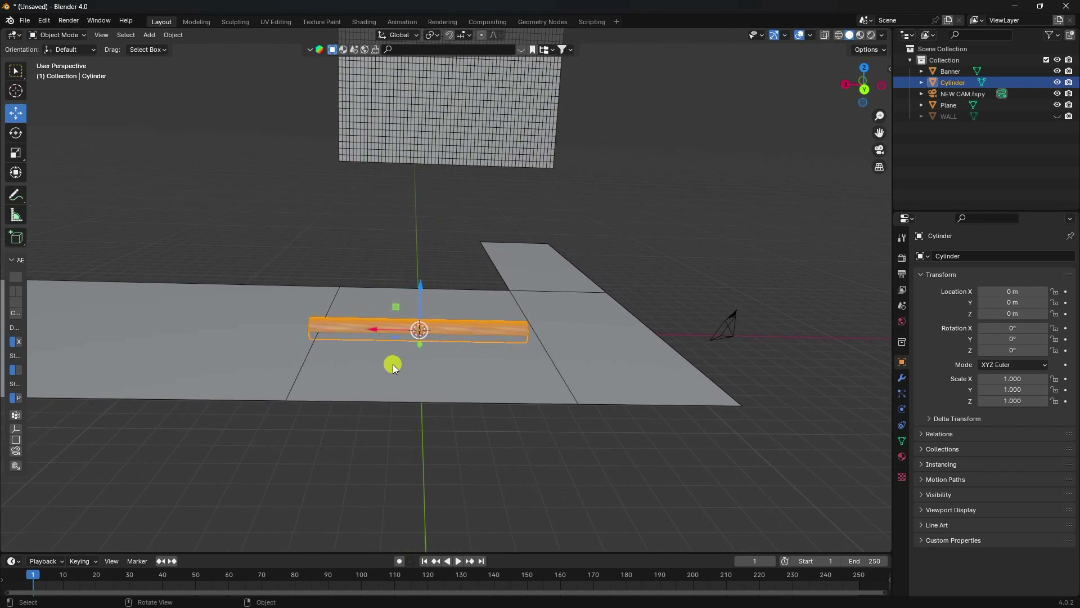
key("KP_1")
scroll(427, 294, "down", 2)
middle_click_drag(426, 294, 458, 432, "shift")
left_click_drag(487, 405, 527, 132)
scroll(527, 132, "up", 5)
middle_click_drag(527, 132, 462, 315, "shift")
scroll(376, 224, "up", 5)
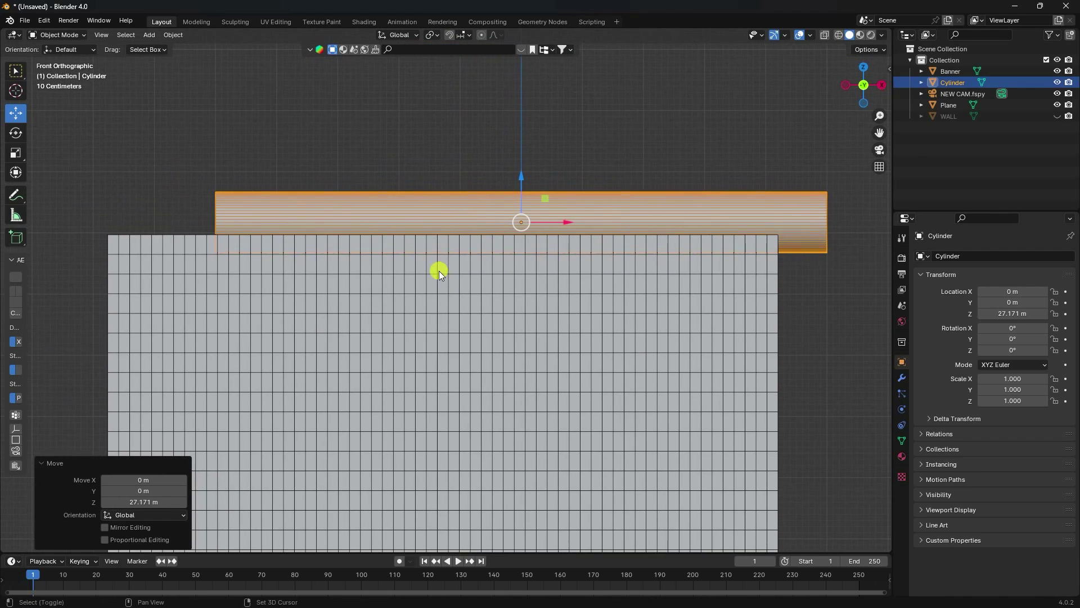
Step: Scale the cylinder along X to about 1.11 and centre it over the Banner so its ends slightly overhang the sides
left_click_drag(572, 224, 515, 244)
left_click(16, 152)
scroll(565, 266, "down", 2)
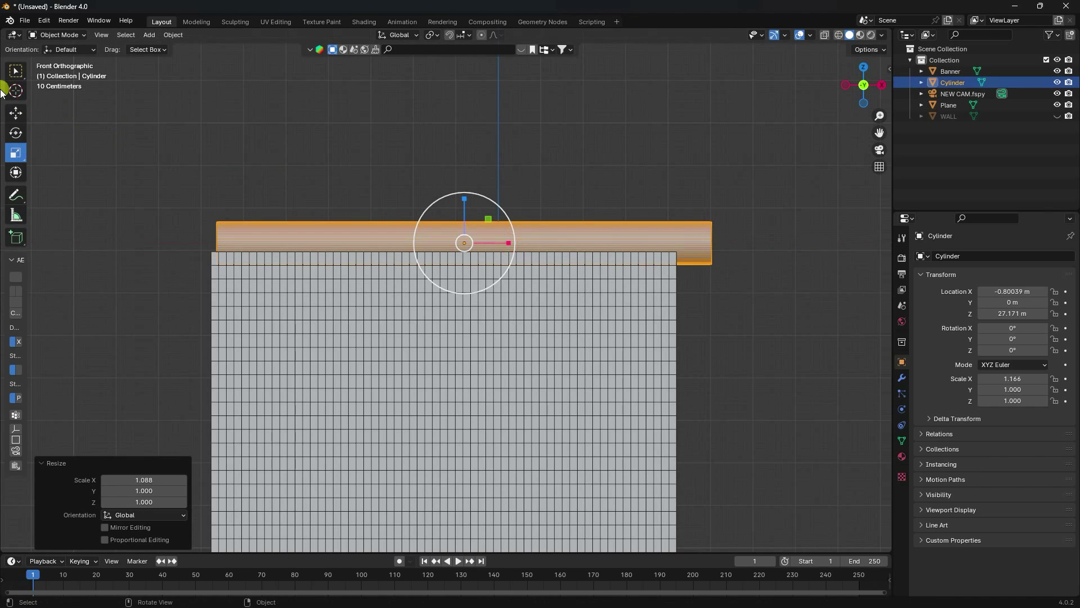
left_click(15, 113)
left_click_drag(504, 242, 484, 244)
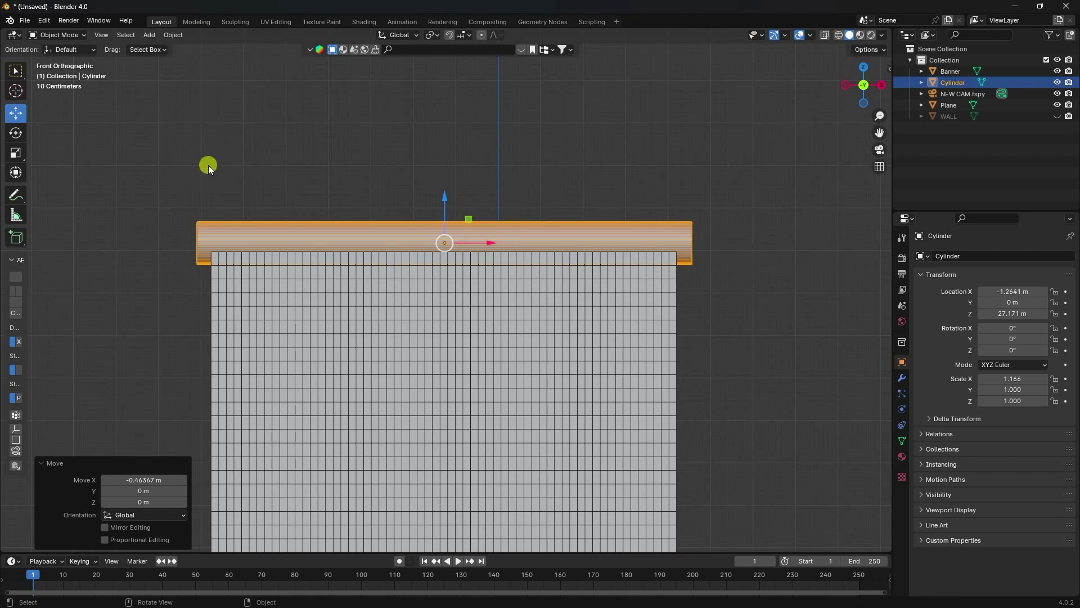
left_click(16, 153)
scroll(492, 203, "up", 2)
left_click_drag(483, 218, 482, 221)
left_click(15, 112)
Step: Switch the viewport to wireframe shading and raise the cylinder to Z about 27.5 m, just above the Banner's top edge
scroll(482, 221, "up", 6)
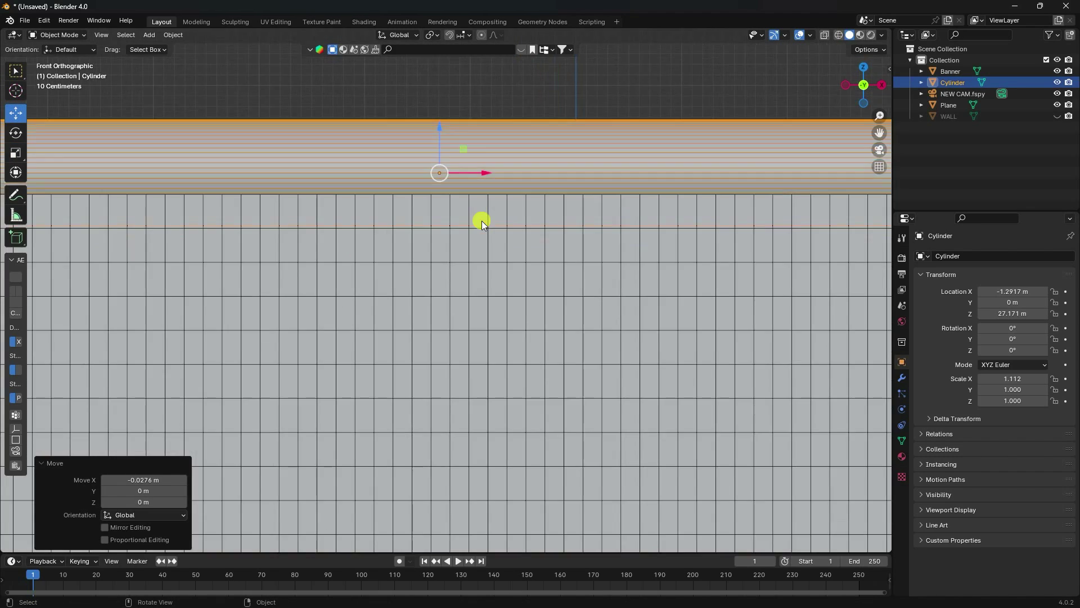
middle_click_drag(454, 198, 458, 251, "shift")
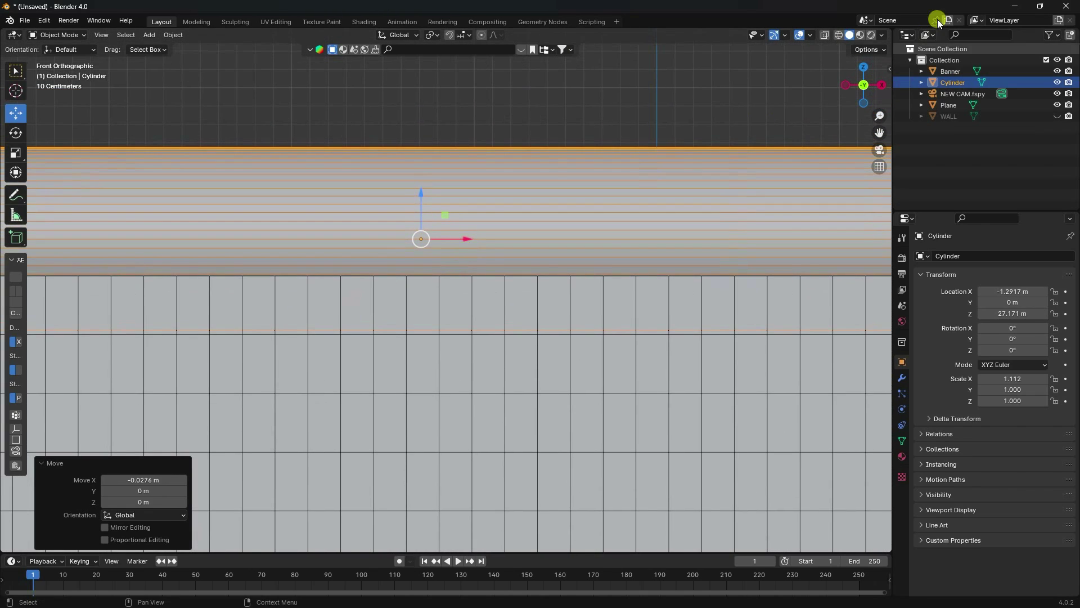
left_click(838, 35)
scroll(390, 188, "up", 2)
left_click_drag(411, 171, 411, 87)
scroll(442, 226, "up", 5)
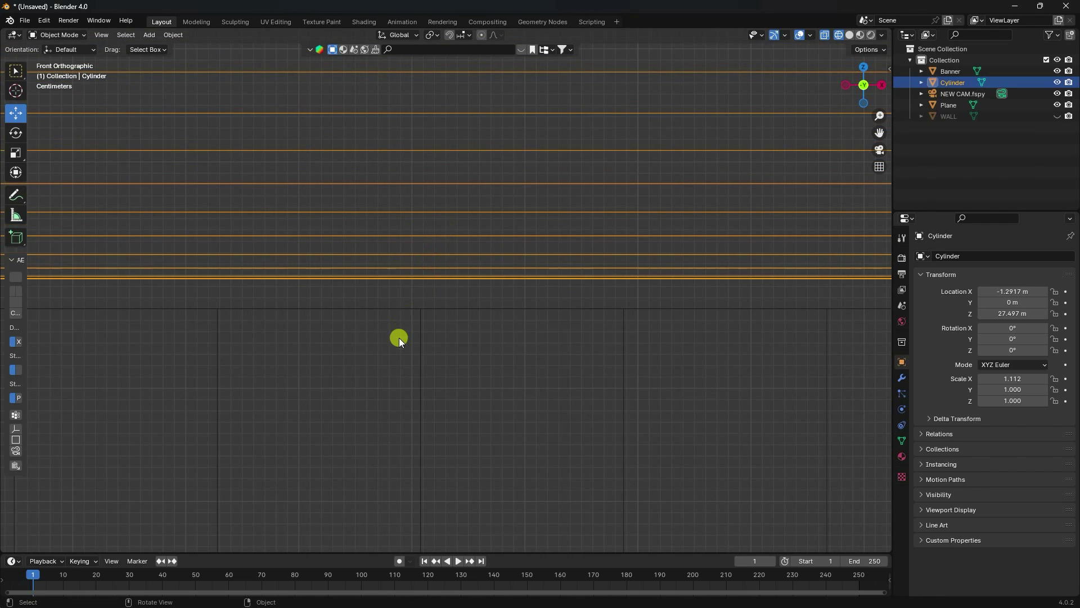
left_click(420, 328)
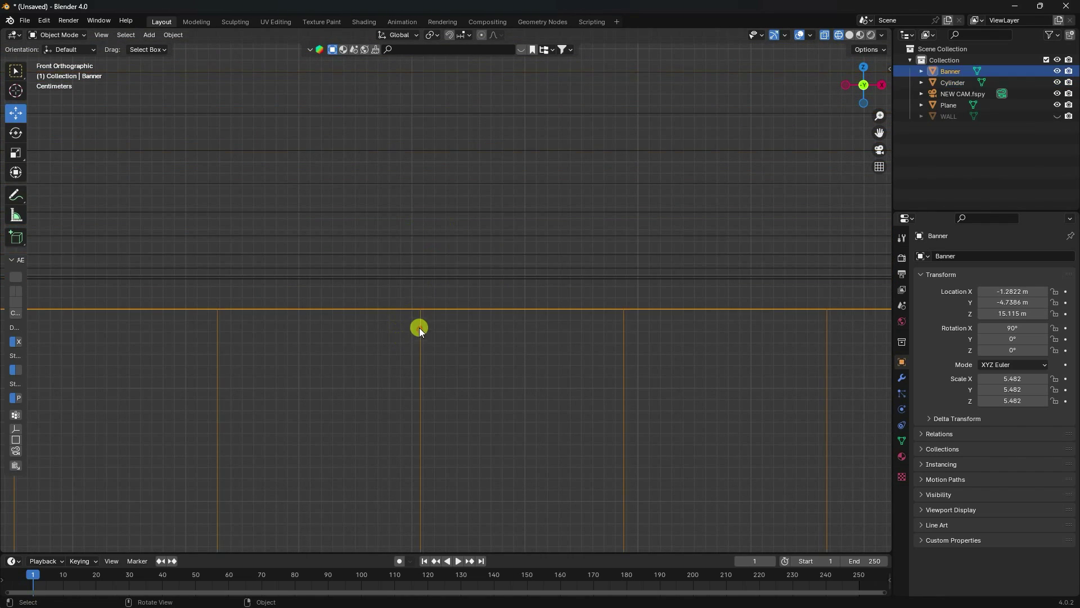
left_click(414, 288)
Step: Move the cylinder about -4.68 m along Y to bring it over the Banner plane
middle_click_drag(414, 288, 496, 279)
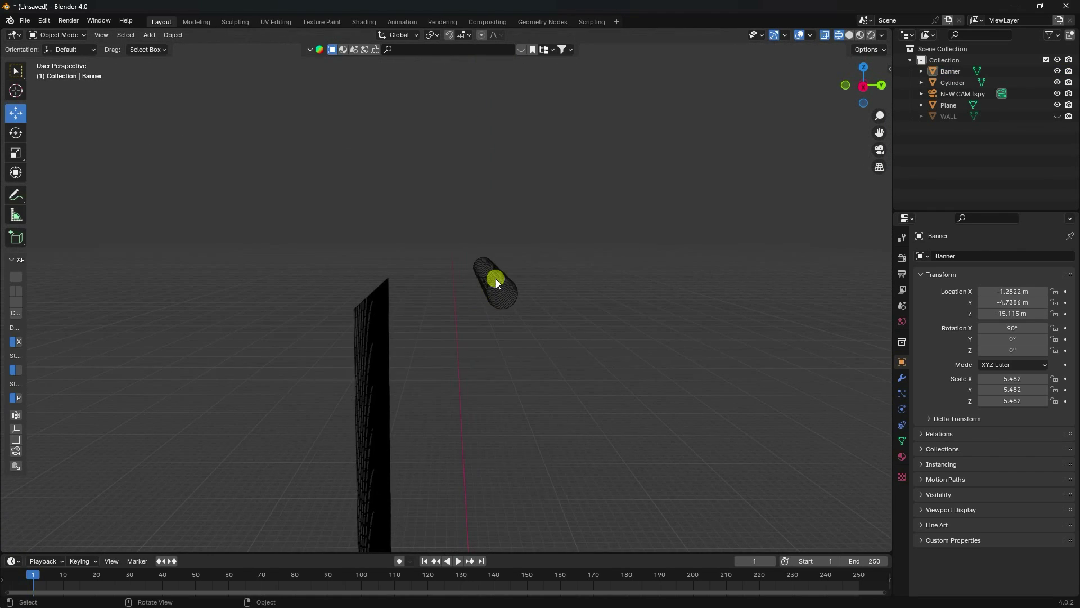
left_click(495, 279)
left_click_drag(537, 278, 422, 279)
key("KP_3")
key("KP_1")
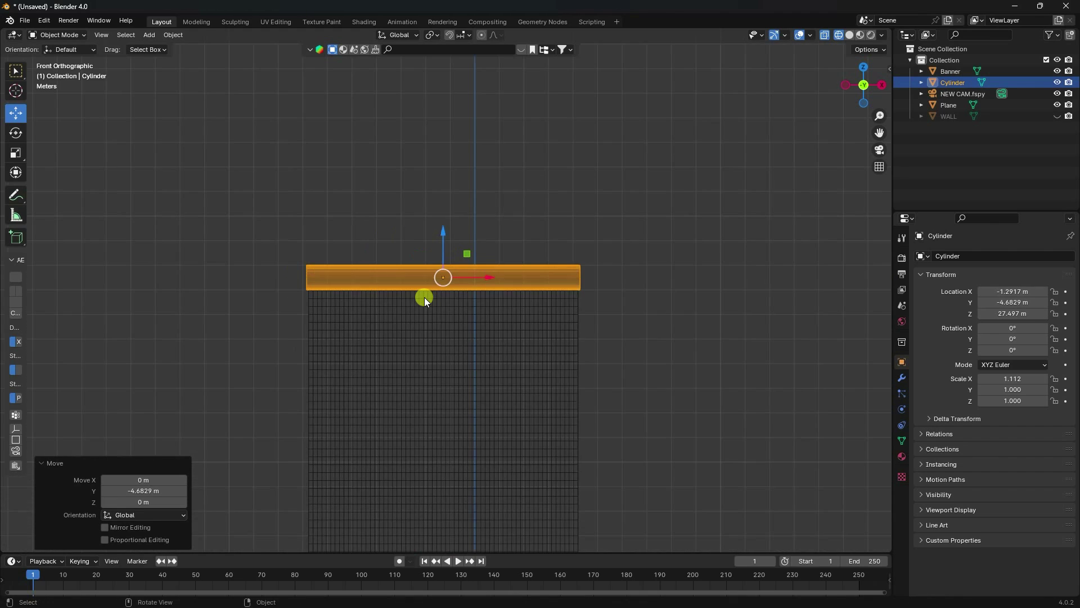
Step: Fine-tune the cylinder in right side view to Y -4.74 m and Z about 27.48 m, centred over the Banner's top edge
key("KP_3")
mouse_move(424, 297)
middle_mouse_down("ctrl")
mouse_move(329, 287)
mouse_move(671, 317)
mouse_move(256, 309)
mouse_move(411, 309)
middle_mouse_up("ctrl")
scroll(496, 265, "up", 2)
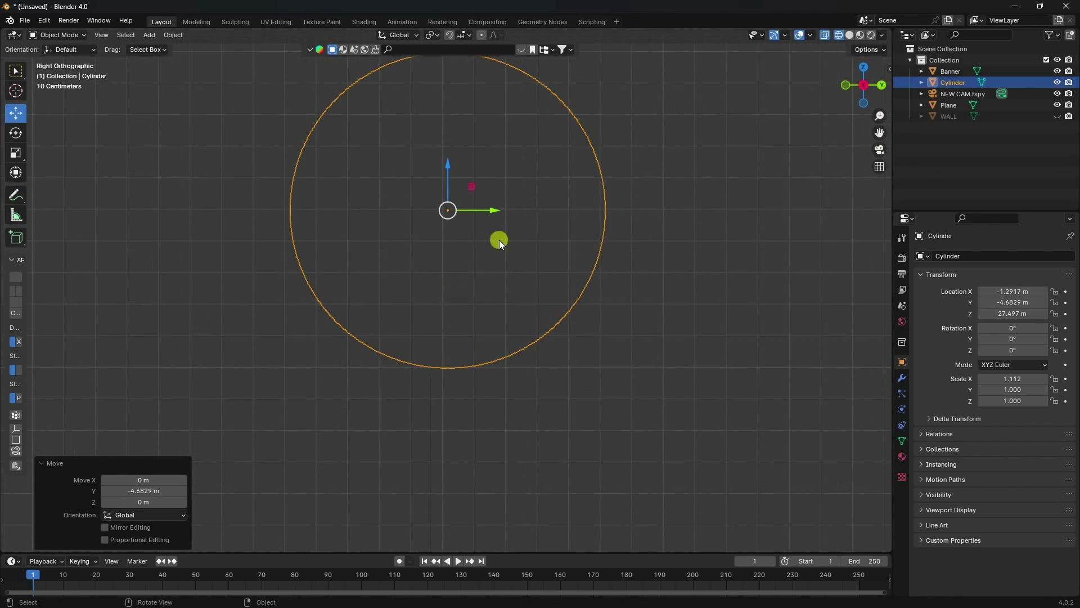
left_click_drag(496, 213, 475, 211)
left_click_drag(430, 164, 428, 169)
left_click(542, 387)
scroll(444, 379, "up", 4)
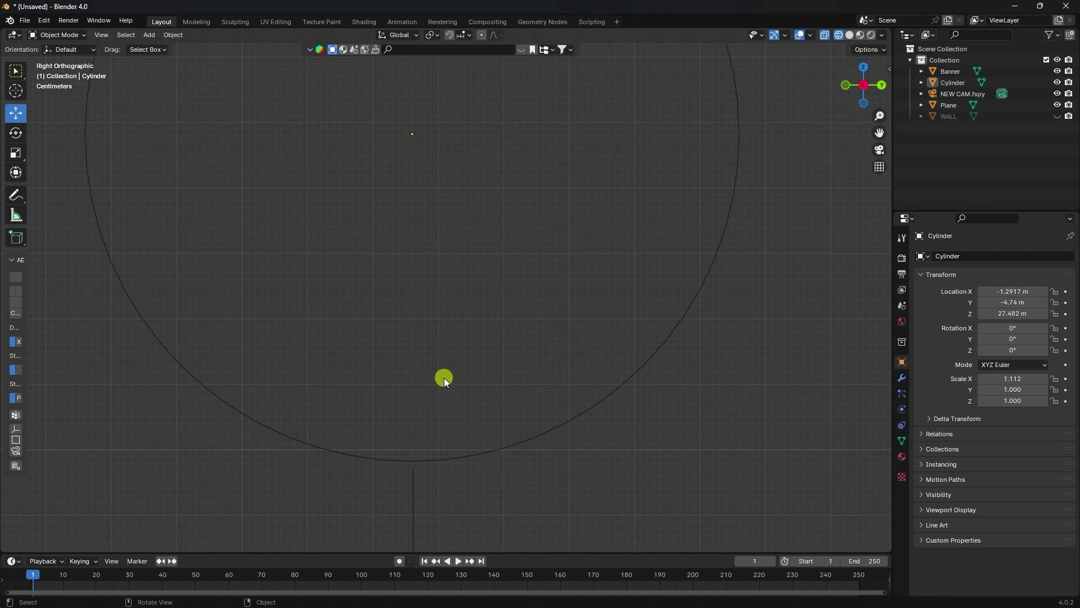
Step: Examine the gap between the cylinder's underside and the Banner's top edge from the side and in perspective, with the Banner selected
left_click(435, 462)
middle_click_drag(478, 466, 457, 397, "shift")
scroll(457, 397, "up", 4)
middle_click_drag(418, 441, 433, 371, "shift")
left_click(396, 424)
scroll(409, 382, "down", 10)
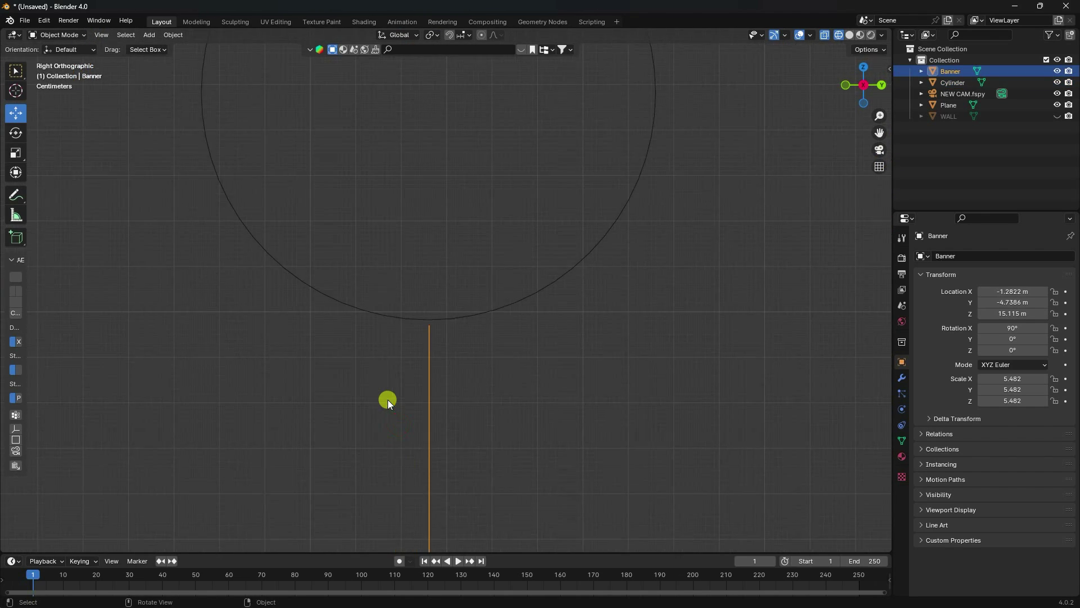
mouse_move(414, 407)
middle_mouse_down()
mouse_move(448, 439)
mouse_move(420, 457)
mouse_move(420, 396)
middle_mouse_up()
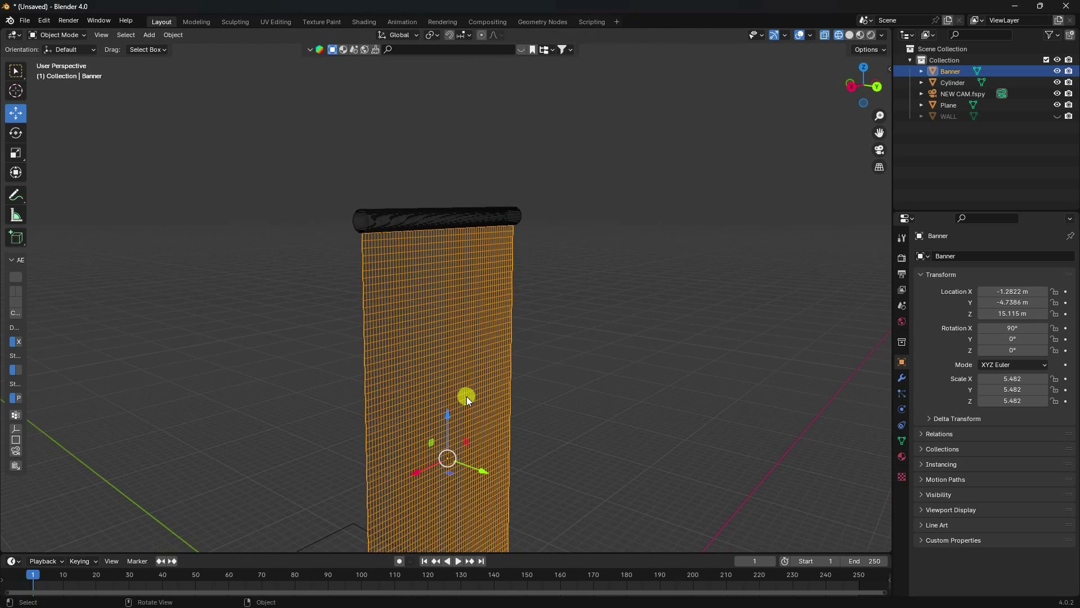
scroll(453, 225, "up", 3)
middle_click_drag(447, 232, 440, 325)
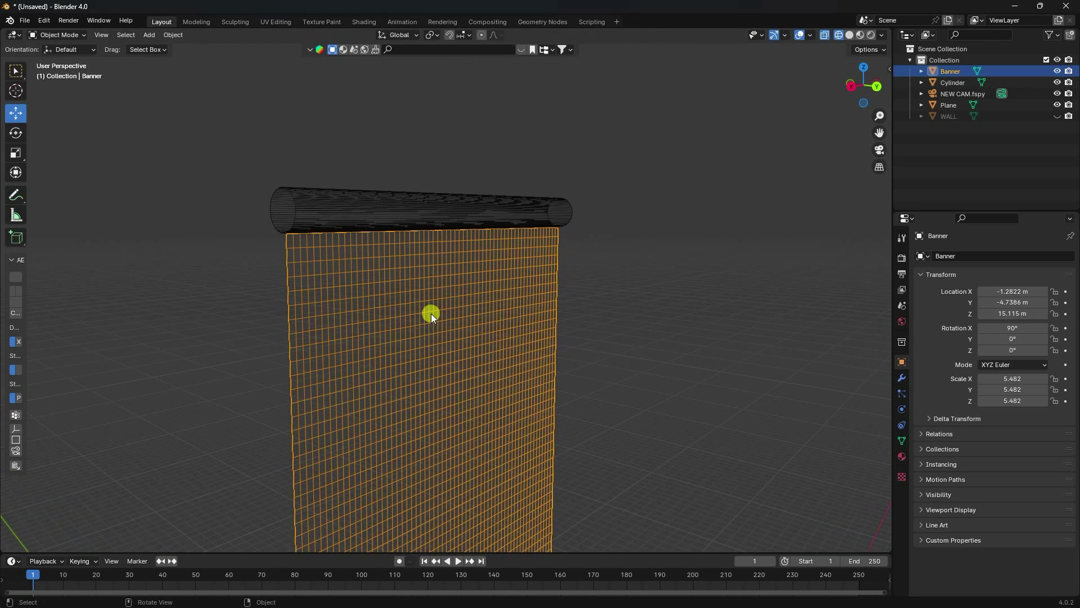
Step: Enter Edit Mode on the Banner in front view and select its topmost row of vertices
key("KP_1")
scroll(457, 290, "up", 2)
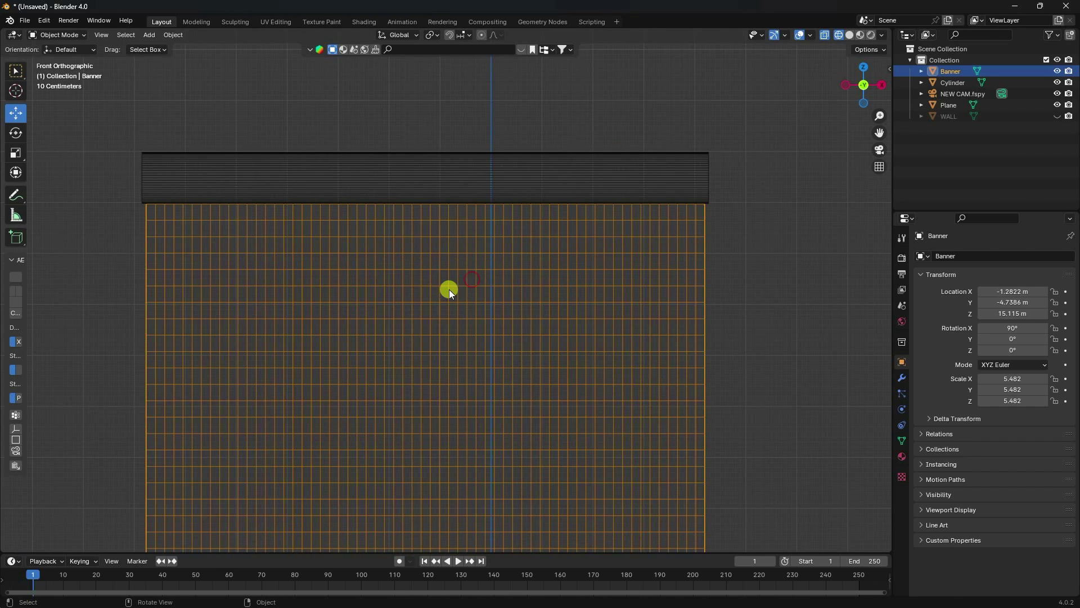
left_click(65, 35)
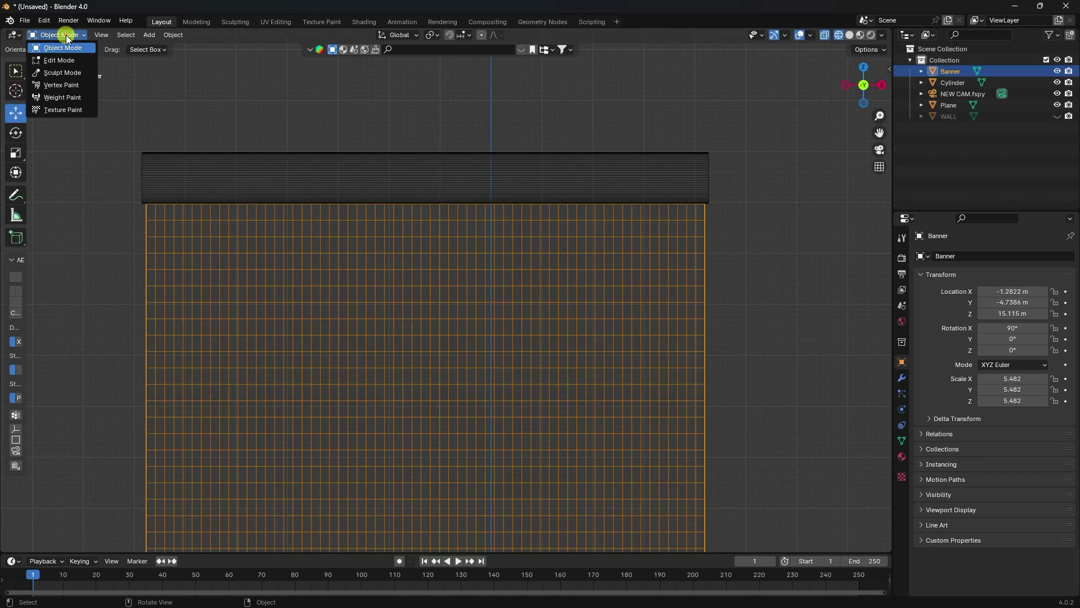
left_click(59, 60)
left_click_drag(91, 150, 729, 208)
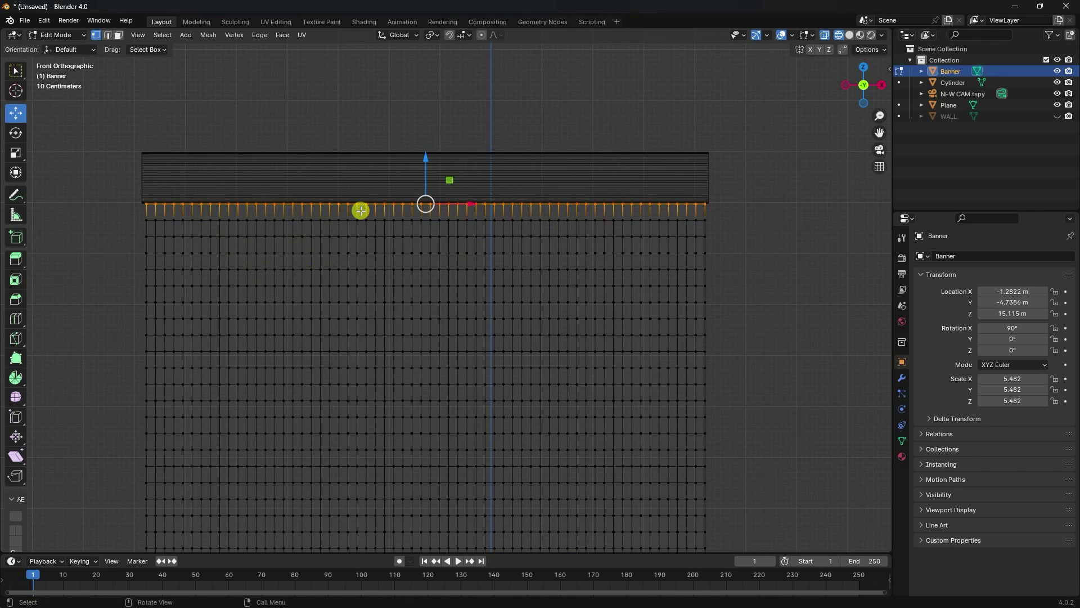
left_click_drag(97, 143, 771, 205)
left_click_drag(95, 120, 742, 208)
Step: Create a vertex group on the Banner mesh and assign the selected top-row vertices to it
left_click(902, 441)
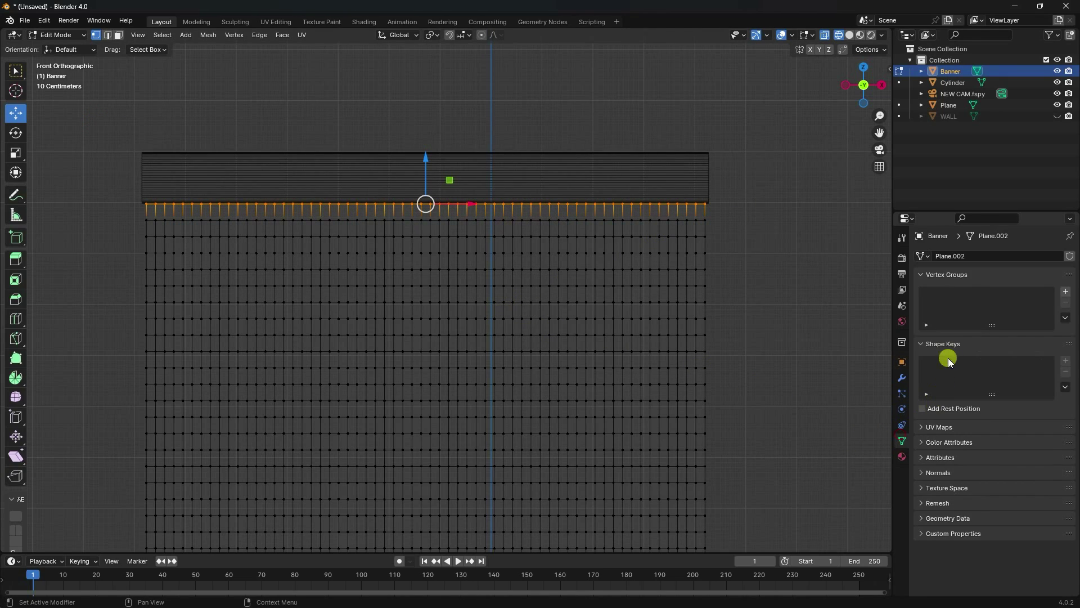
left_click(1064, 291)
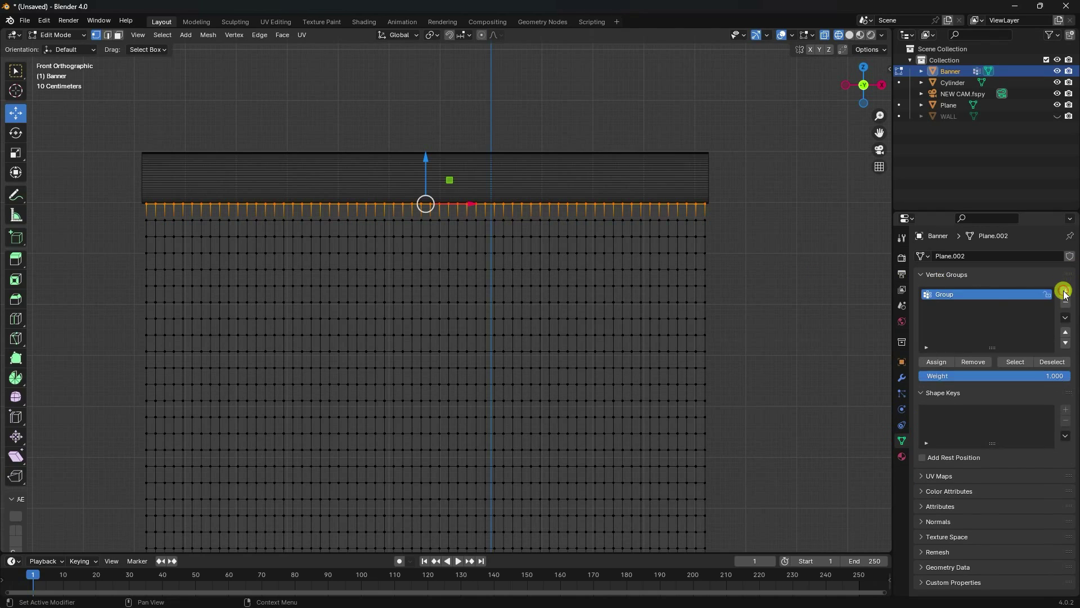
left_click(943, 362)
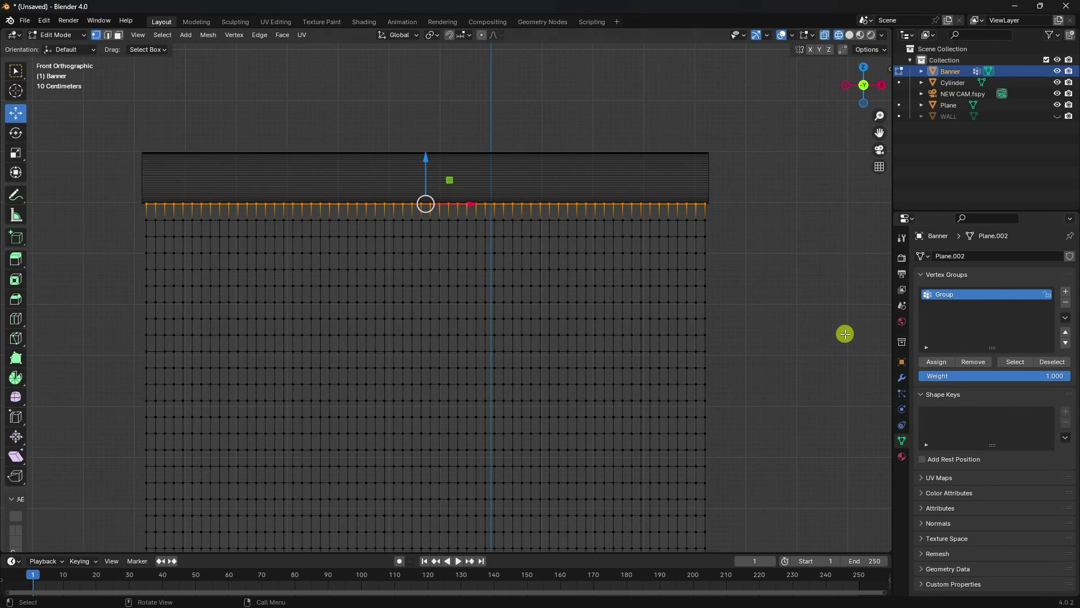
Step: Hook the Banner's top-row vertices to a new object and return to Object Mode
left_click(235, 36)
mouse_move(248, 256)
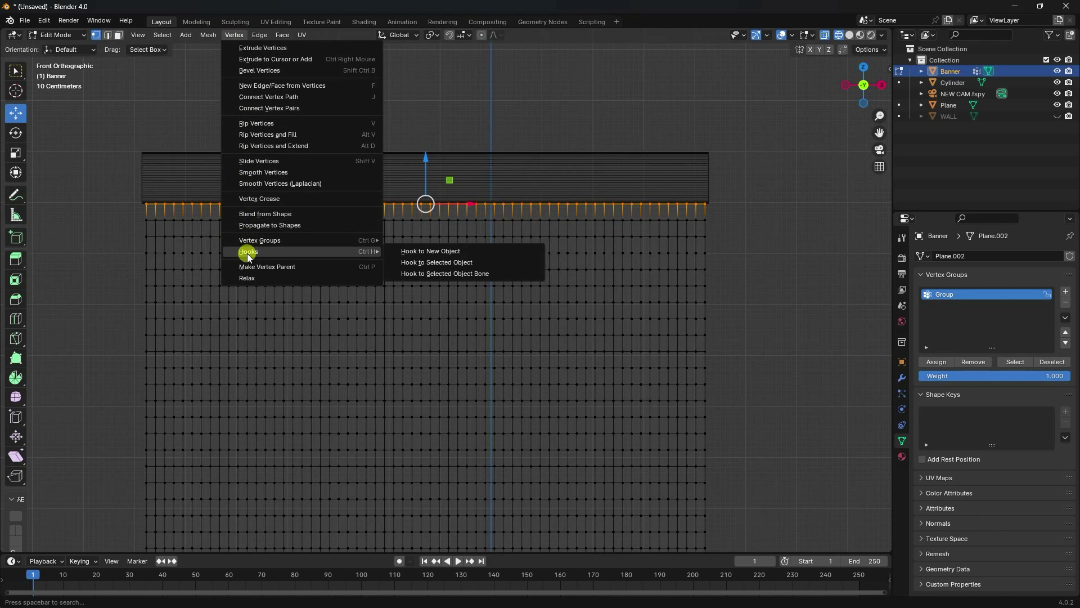
left_click(423, 252)
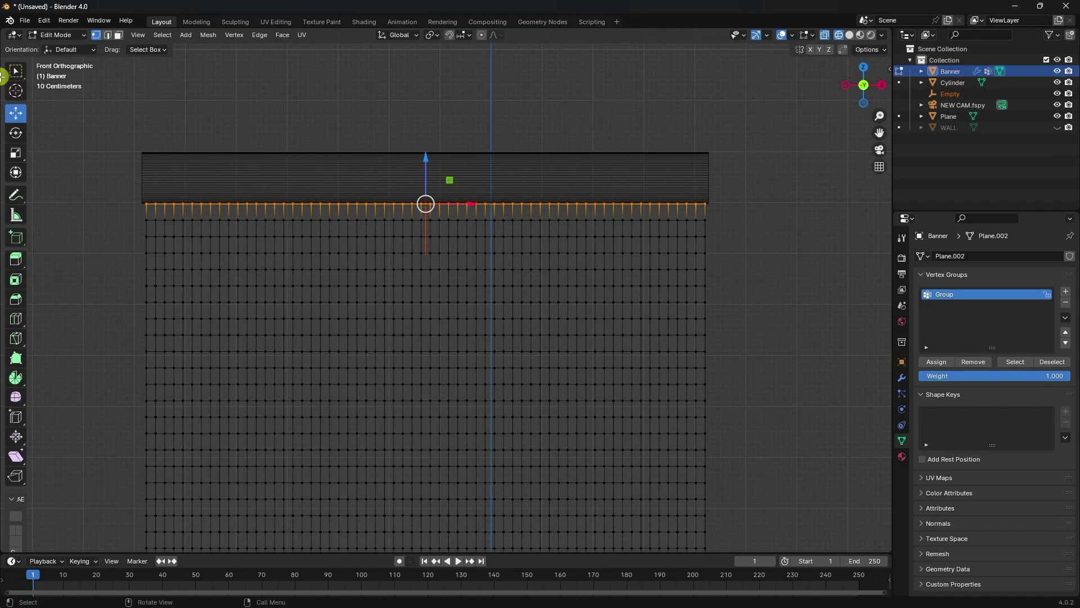
left_click(56, 35)
left_click(53, 44)
Step: Select the cylinder above the Banner and show its object transform properties
middle_click_drag(444, 209, 287, 236)
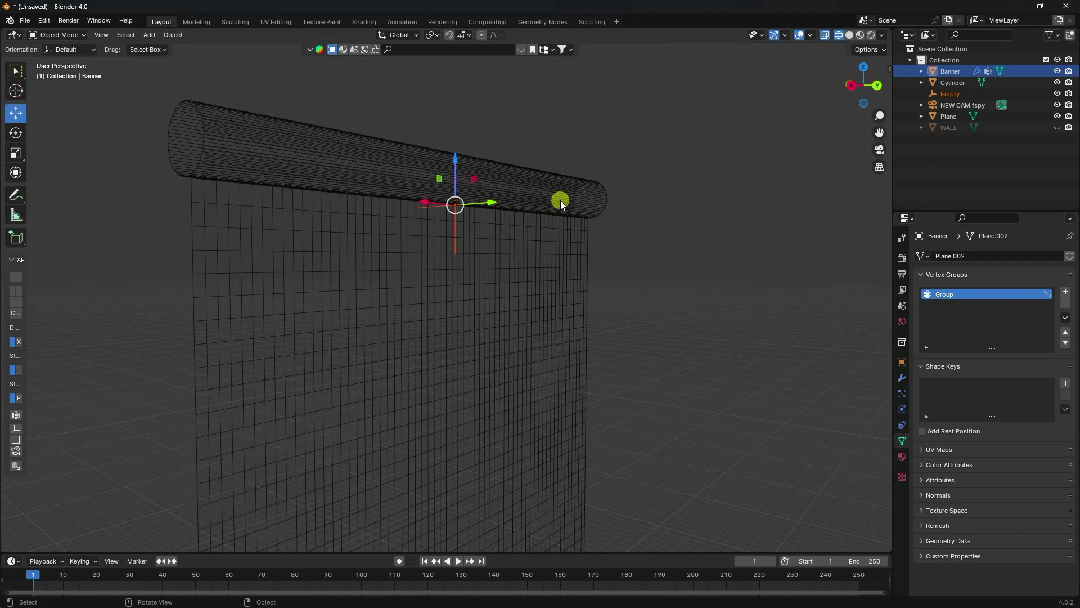
left_click(543, 190)
middle_click_drag(488, 183, 591, 239)
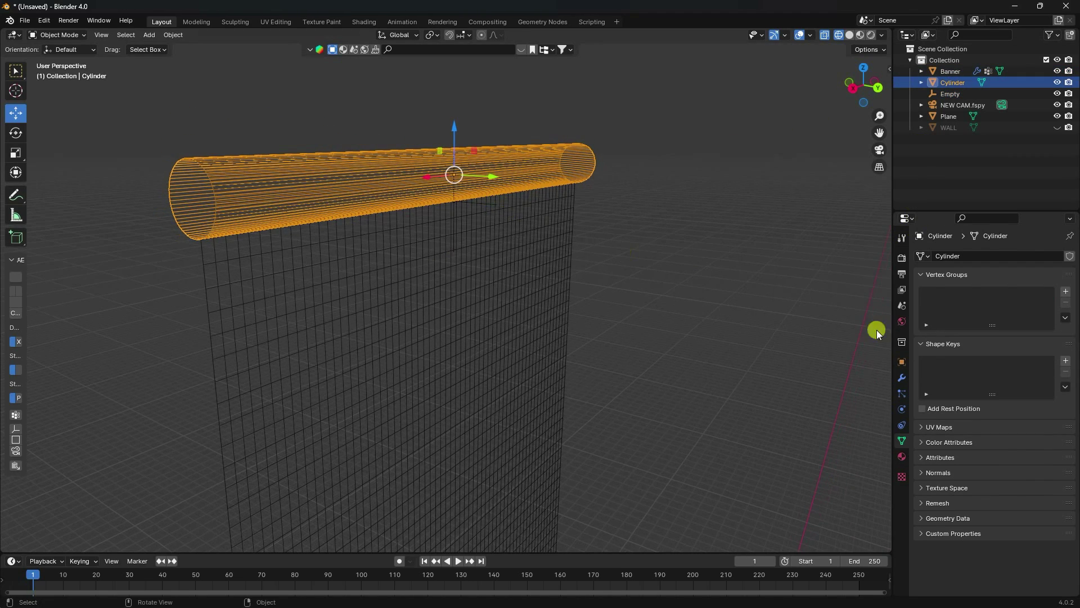
left_click(901, 362)
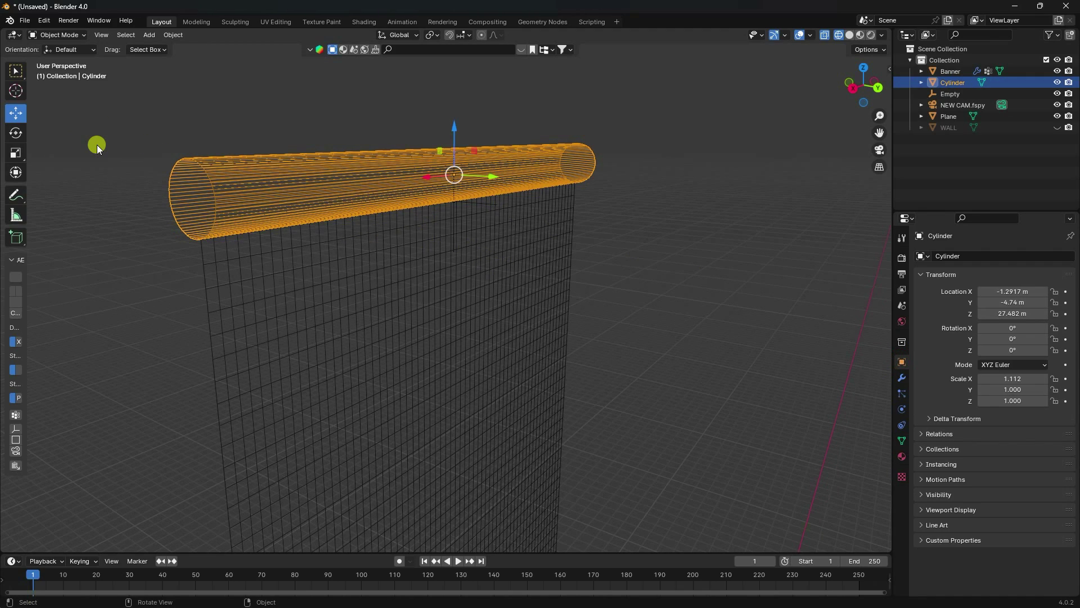
Step: Test-rotate the cylinder about -40.4° around the X axis and reset its X rotation to 0°
left_click(15, 133)
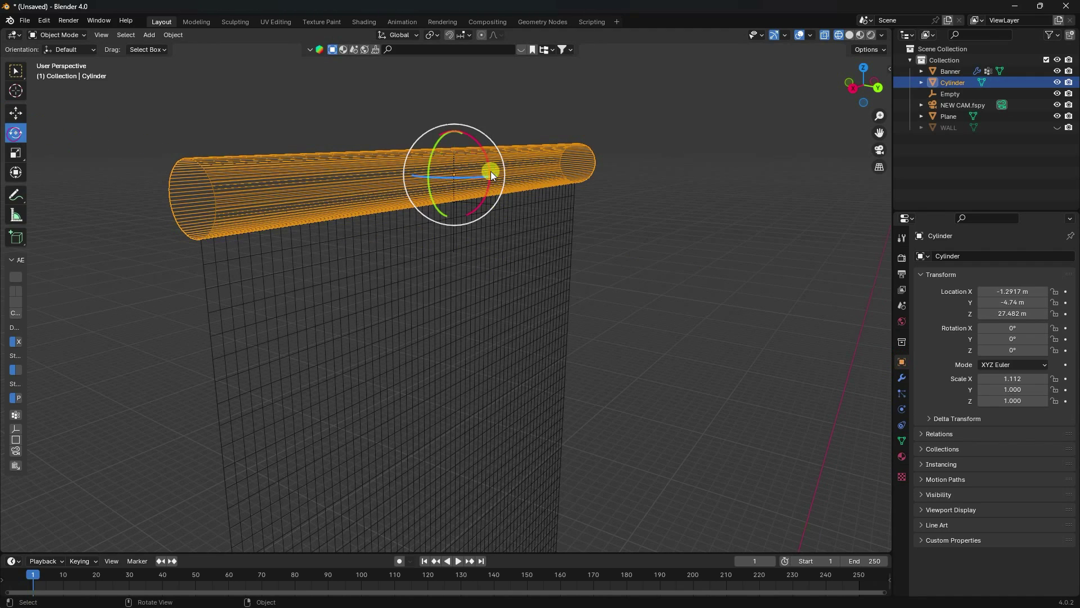
left_click_drag(485, 157, 475, 198)
double_click(1013, 328)
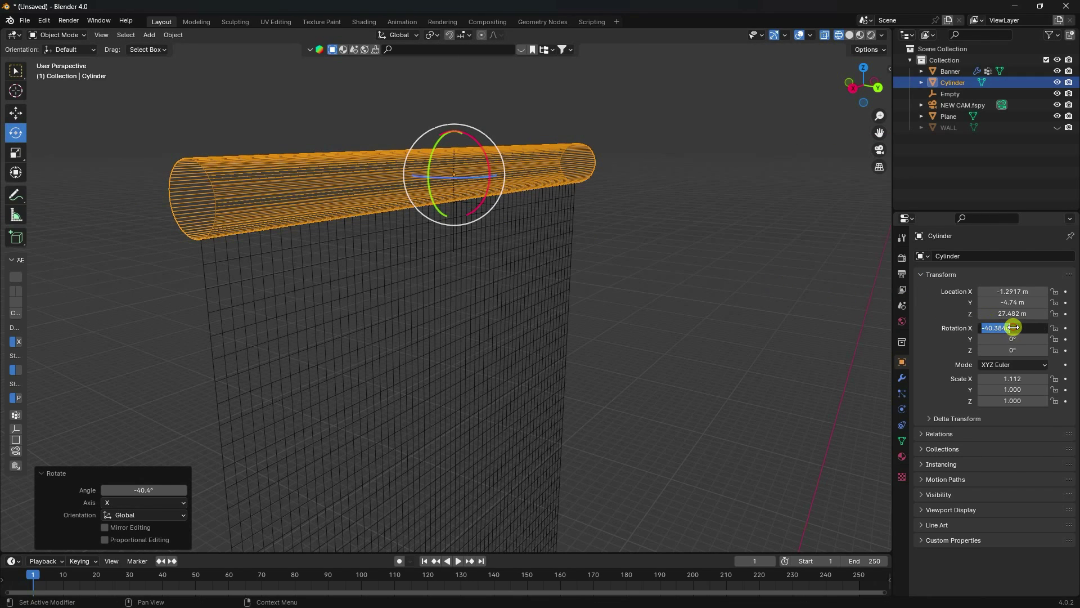
type("0")
key("Return")
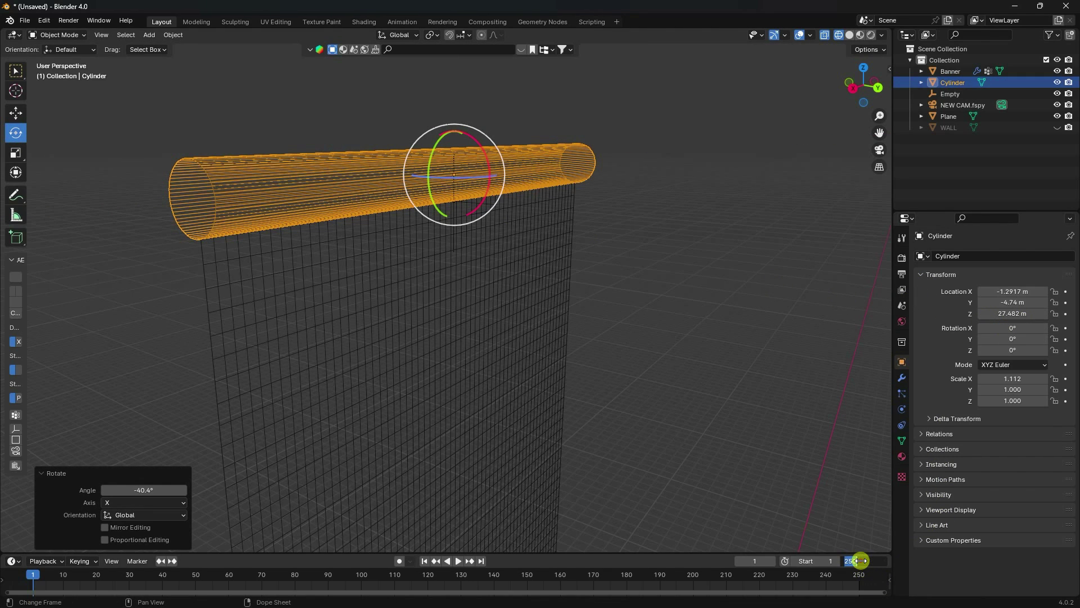
Step: Set the scene's end frame to 500 and keyframe the cylinder's X rotation of 0° at frame 1
key("Return")
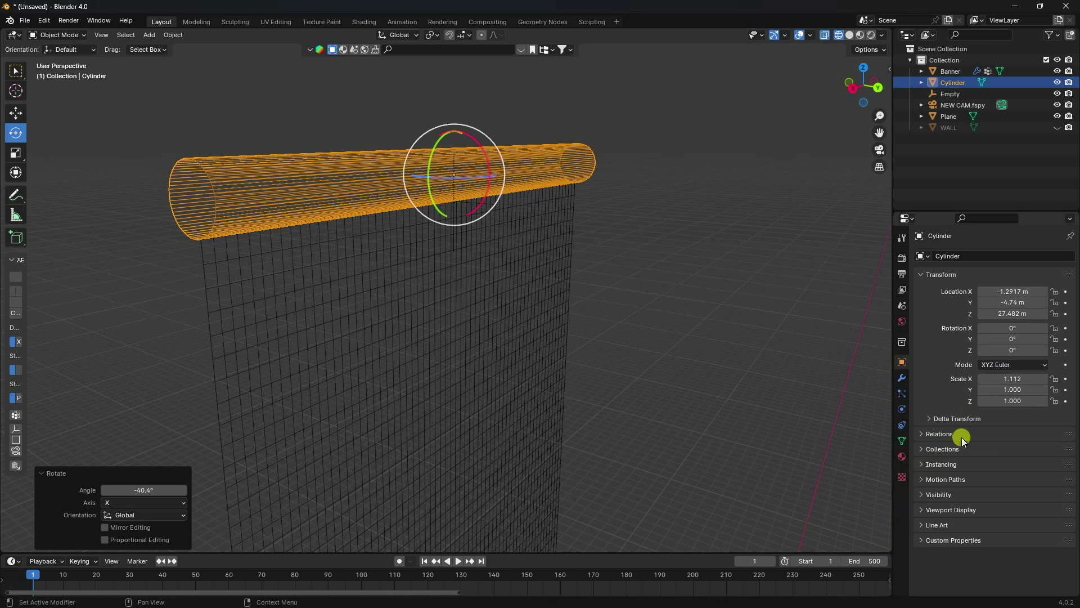
left_click(1065, 329)
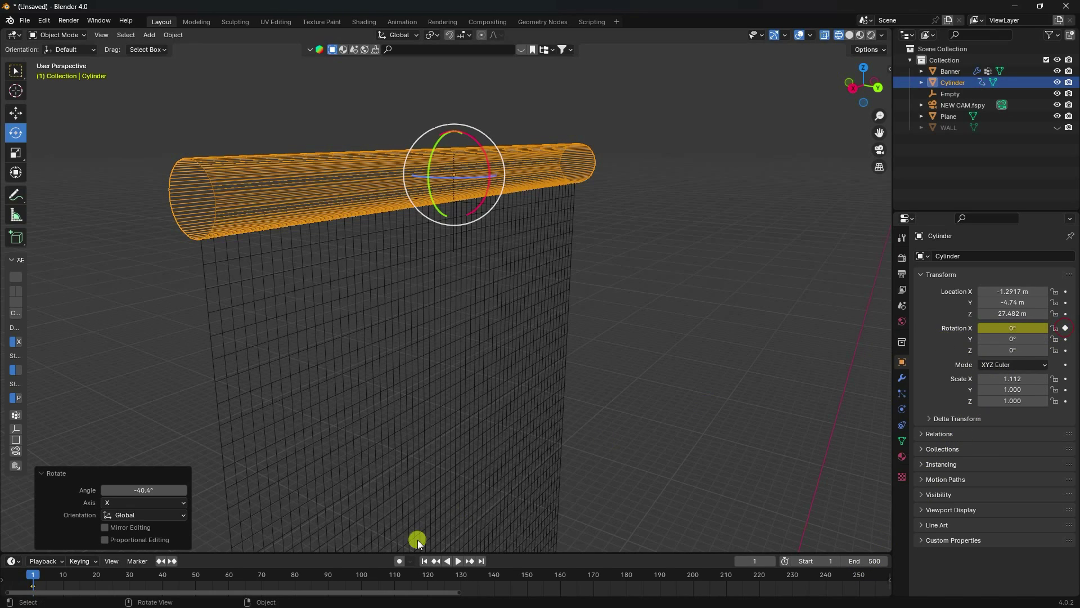
Step: Set the cylinder's X rotation to 720° at frame 500 and keyframe it
left_click_drag(463, 591, 1004, 593)
left_click(479, 561)
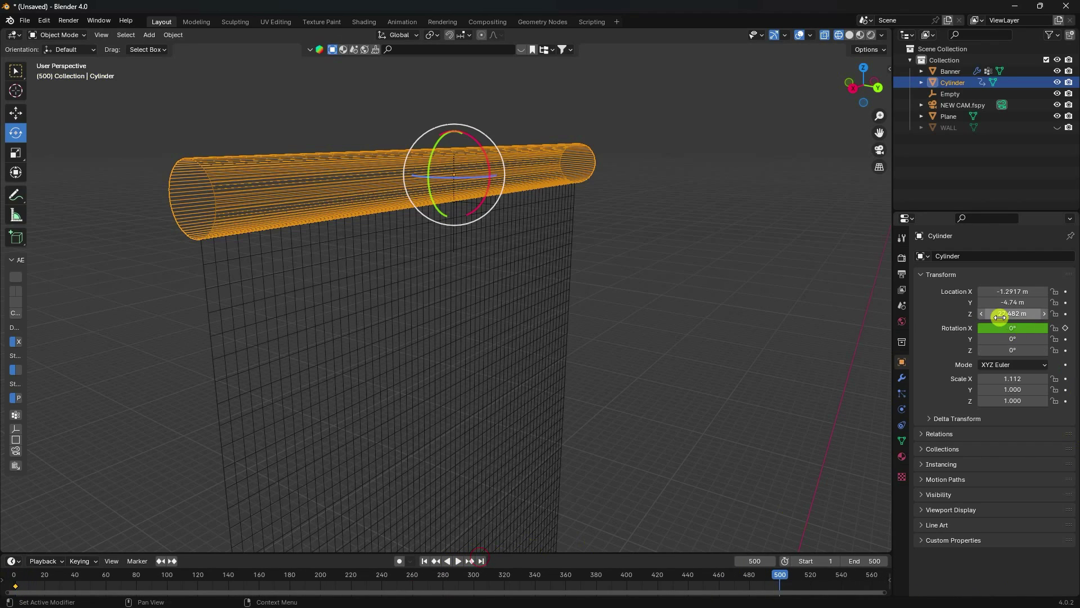
left_click(1004, 329)
key("Return")
left_click(1066, 328)
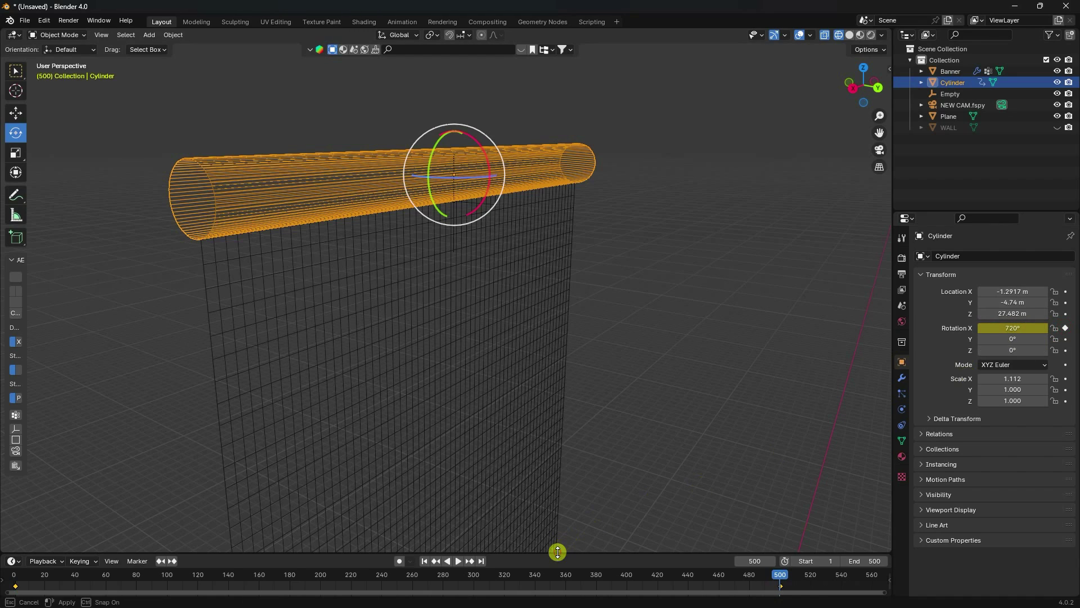
Step: Set both of the cylinder's rotation keyframes, at frames 1 and 500, to Linear interpolation
left_click_drag(558, 552, 574, 519)
left_click_drag(798, 563, 1, 515)
key("t")
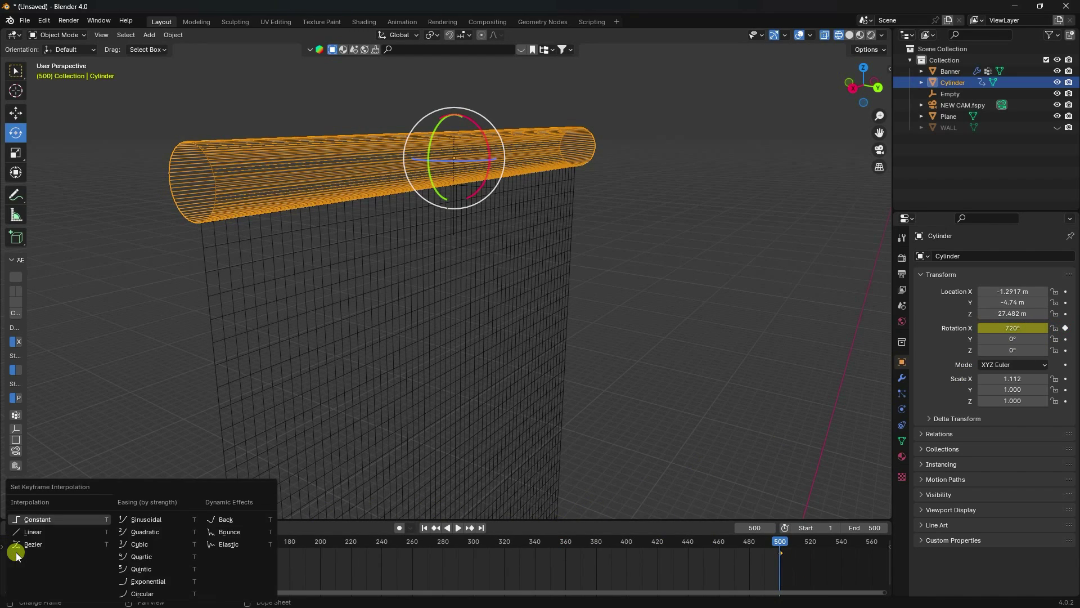
left_click(35, 532)
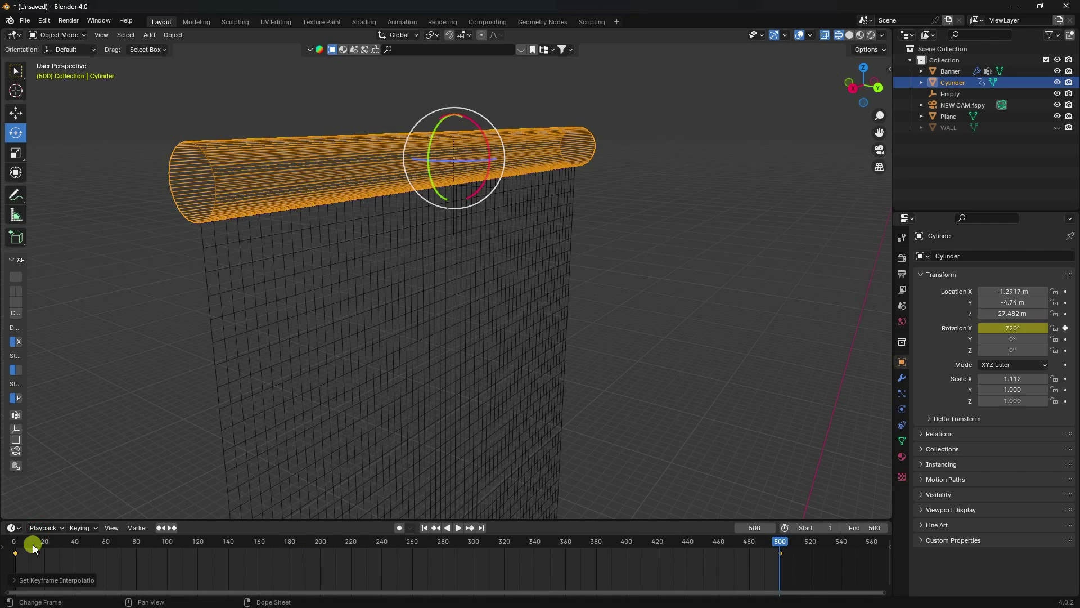
left_click_drag(794, 595, 767, 596)
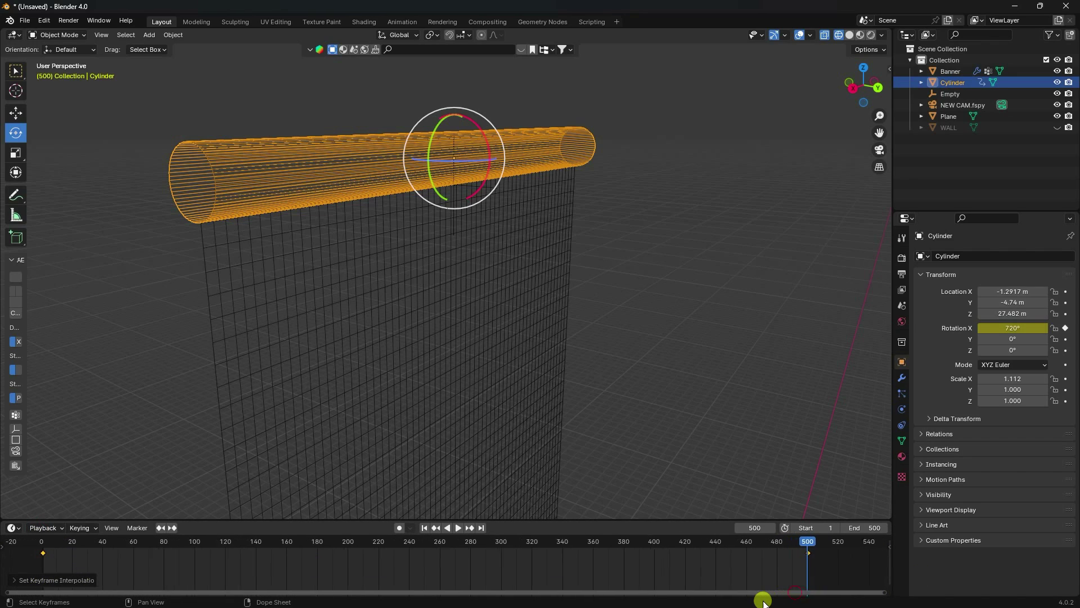
left_click_drag(843, 567, 30, 534)
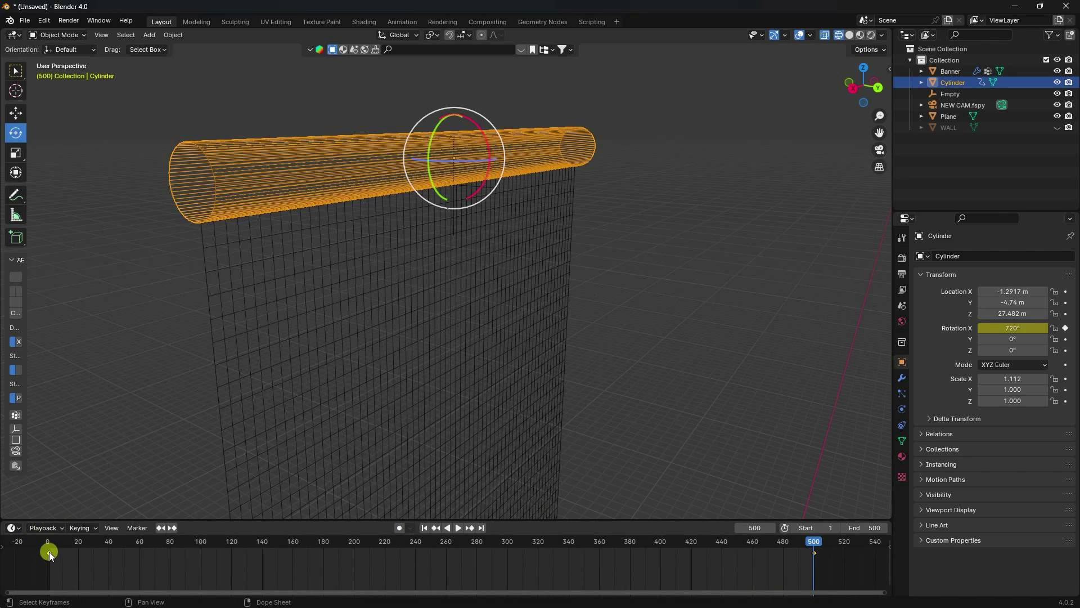
key("t")
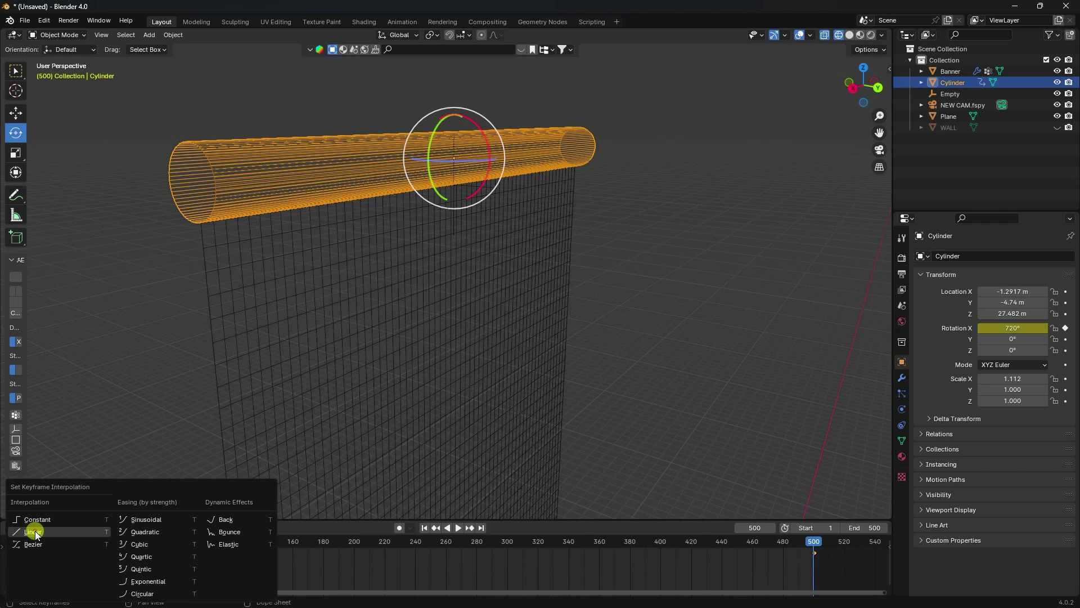
left_click(35, 531)
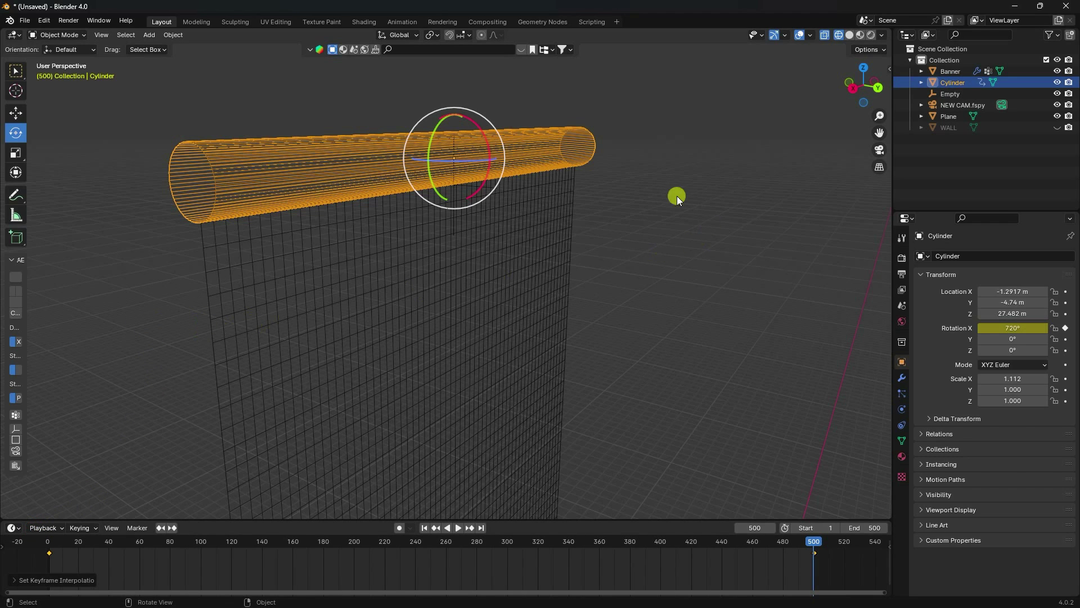
Step: Parent the hook Empty to the cylinder using Object (Keep Transform), with the cylinder as the active object
middle_click_drag(439, 255, 572, 285)
left_click(571, 284)
scroll(521, 262, "up", 5)
left_click(541, 315)
scroll(537, 312, "up", 2)
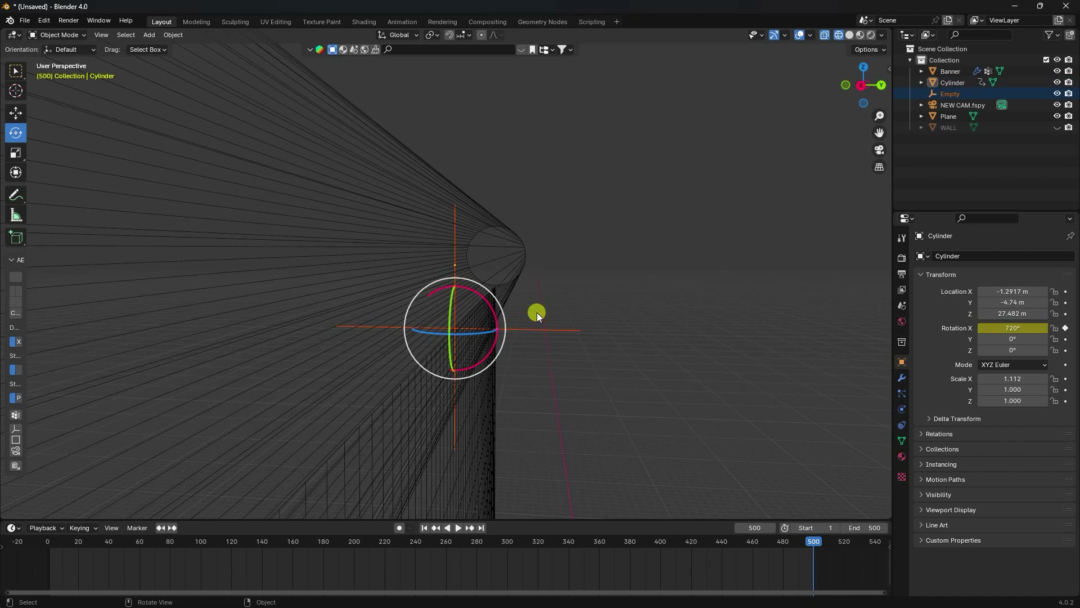
left_click_drag(576, 309, 579, 355)
left_click(491, 224)
middle_click_drag(470, 269, 519, 317)
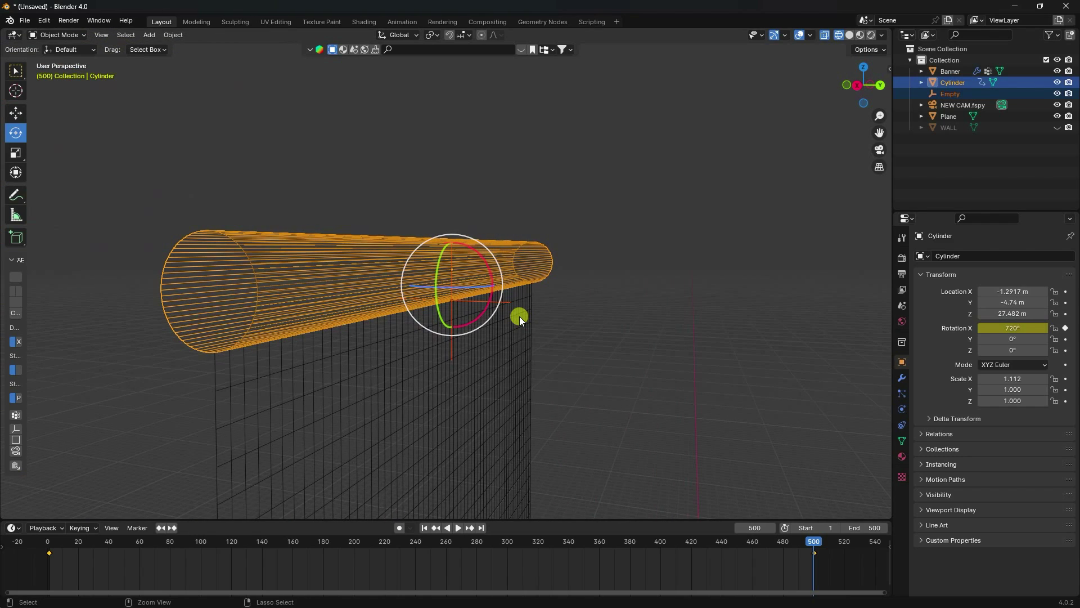
key("ctrl+p")
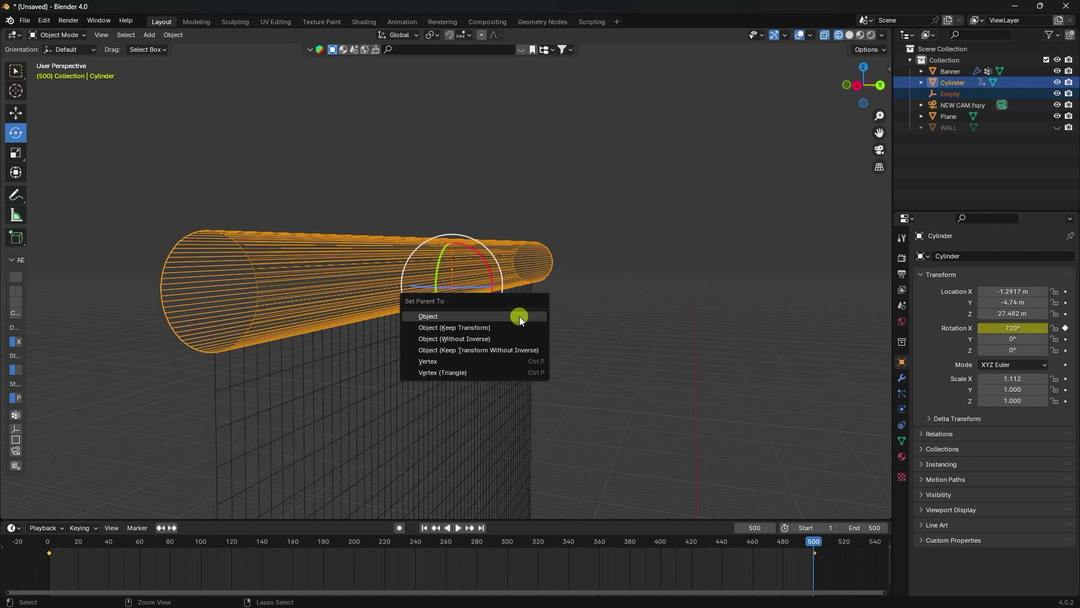
left_click(460, 329)
Step: Play the animation to check how the rotating cylinder carries the hooked Banner edge, and return to frame 1
scroll(471, 354, "up", 2)
left_click(724, 194)
scroll(454, 452, "up", 1)
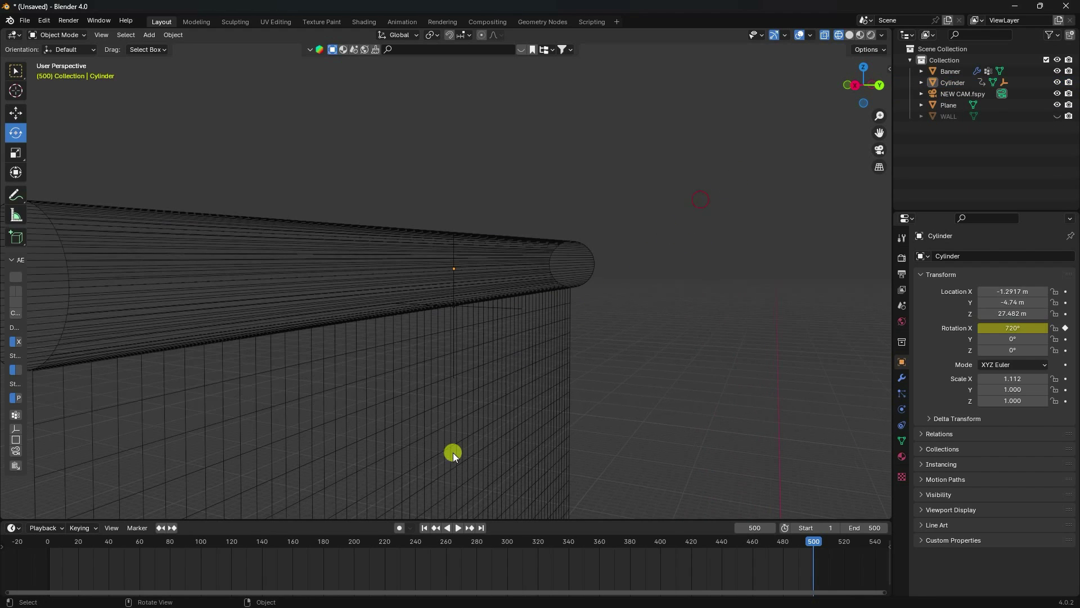
left_click(458, 527)
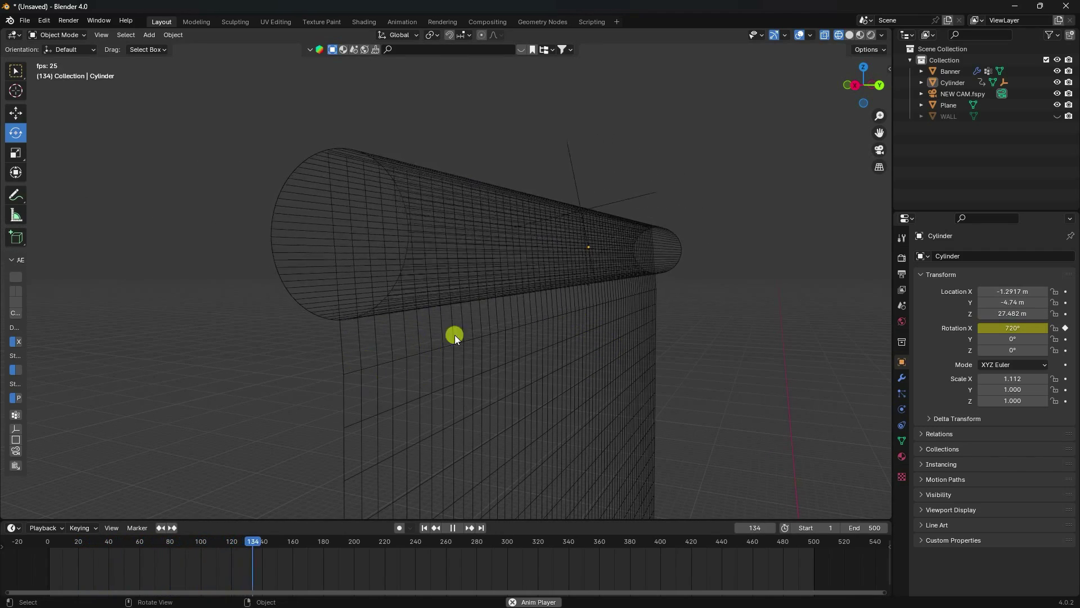
left_click(452, 528)
left_click(425, 528)
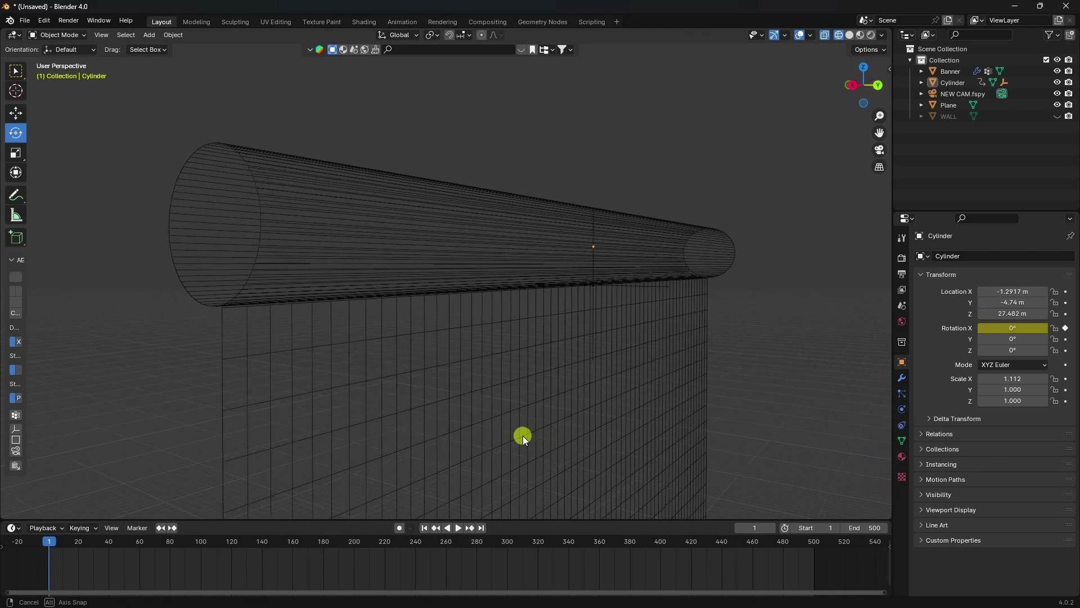
Step: Show the scene in solid shading and add Cloth physics to the Banner
left_click(511, 423)
left_click(850, 36)
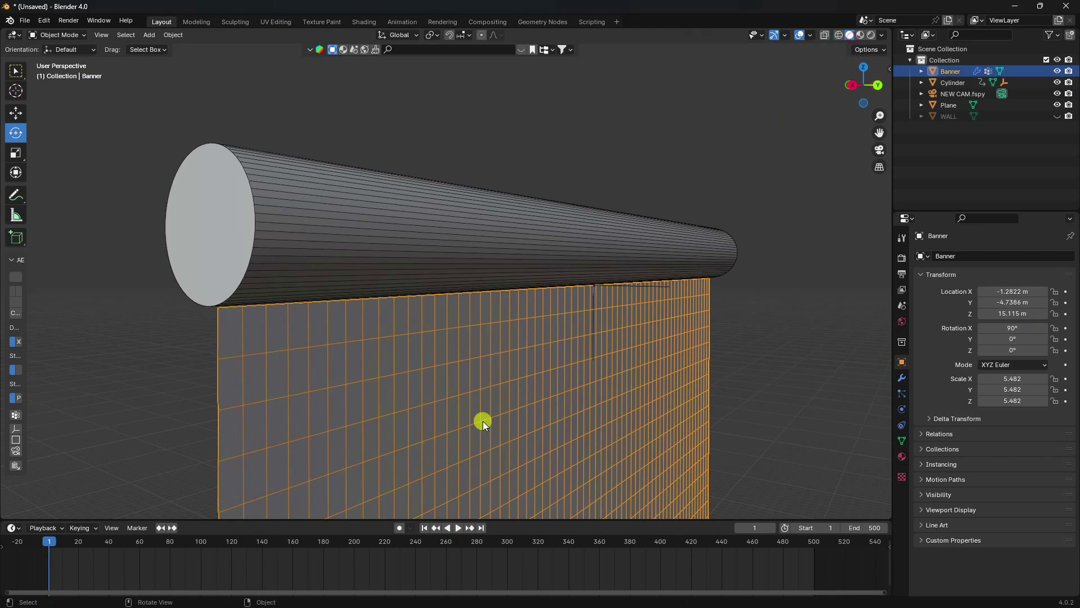
left_click(902, 410)
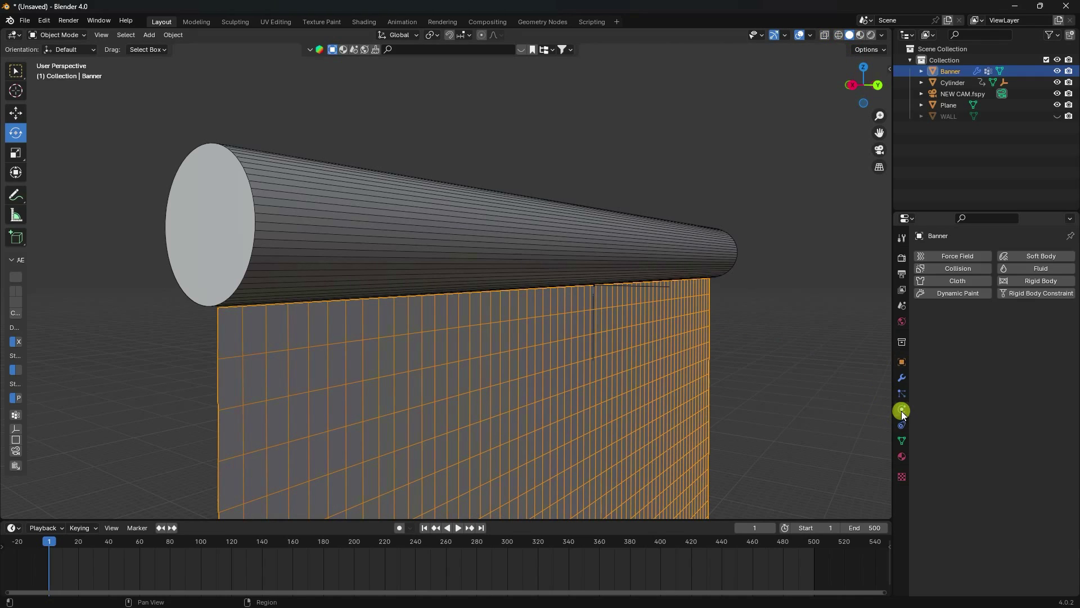
left_click(957, 282)
scroll(963, 449, "down", 3)
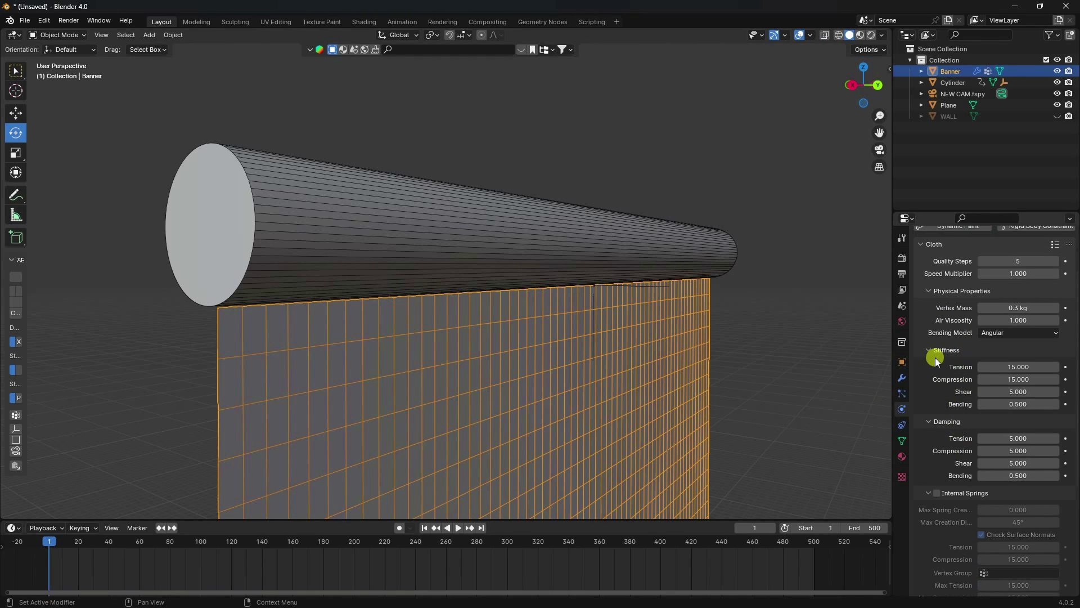
Step: Set the Banner cloth's Tension, Compression and Shear stiffness to 1 each
left_click(1004, 367)
type("1")
key("Return")
left_click(1005, 379)
type("1")
key("Return")
left_click(1005, 392)
type("1")
key("Return")
Step: Set the Banner cloth's Tension, Compression and Shear damping to 1 each
left_click(1007, 438)
type("1")
key("Return")
left_click(1005, 450)
type("1")
key("Return")
left_click(1001, 463)
type("1")
key("Return")
Step: Assign the vertex group "Group" as the Pin Group in the Banner cloth's Shape settings
scroll(951, 490, "down", 8)
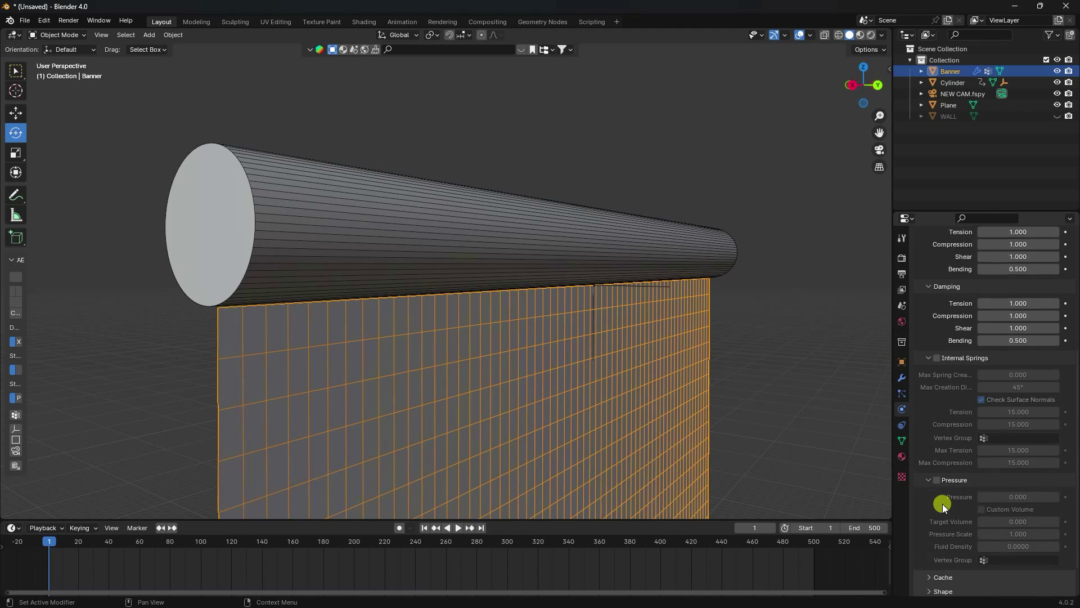
left_click(932, 548)
scroll(936, 478, "down", 4)
left_click(983, 478)
left_click(973, 494)
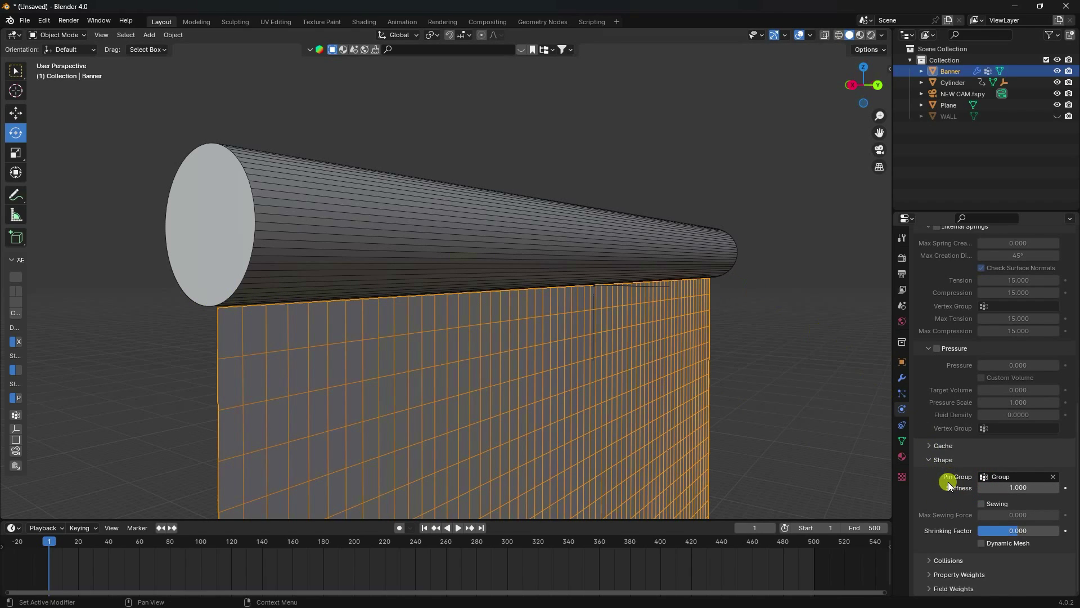
Step: Enable Self Collisions for the Banner's cloth simulation
left_click(932, 559)
scroll(929, 495, "down", 6)
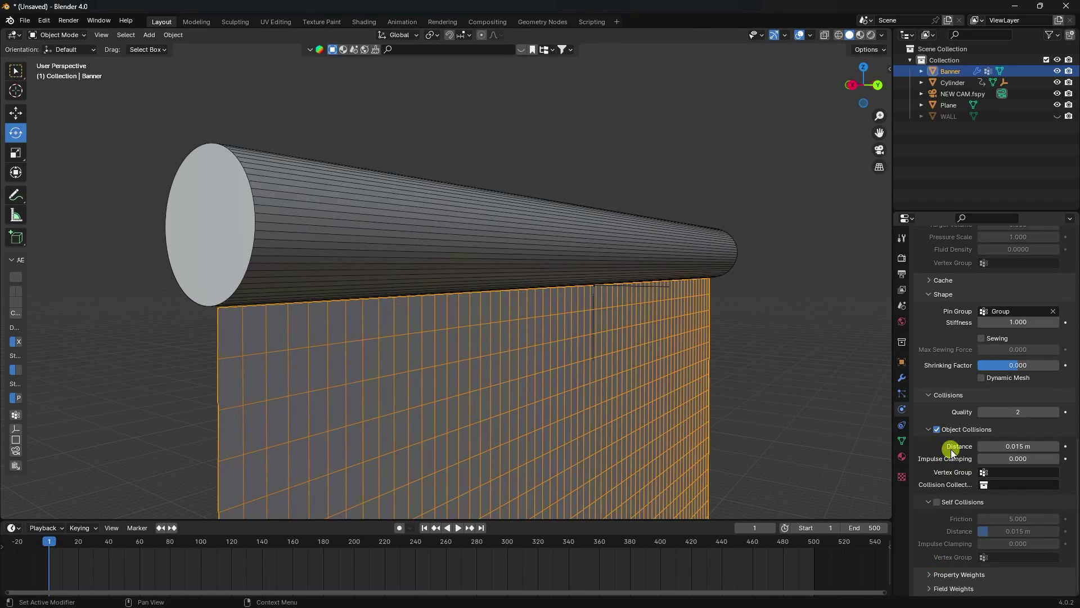
left_click(936, 501)
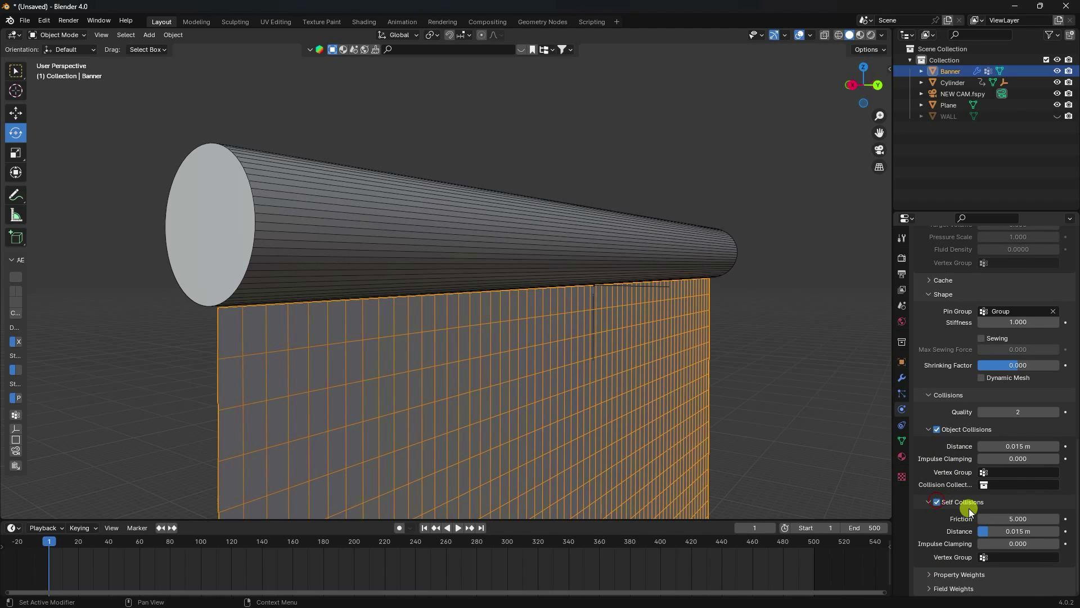
Step: Add Collision physics to the cylinder so the cloth can wrap around it
left_click(614, 234)
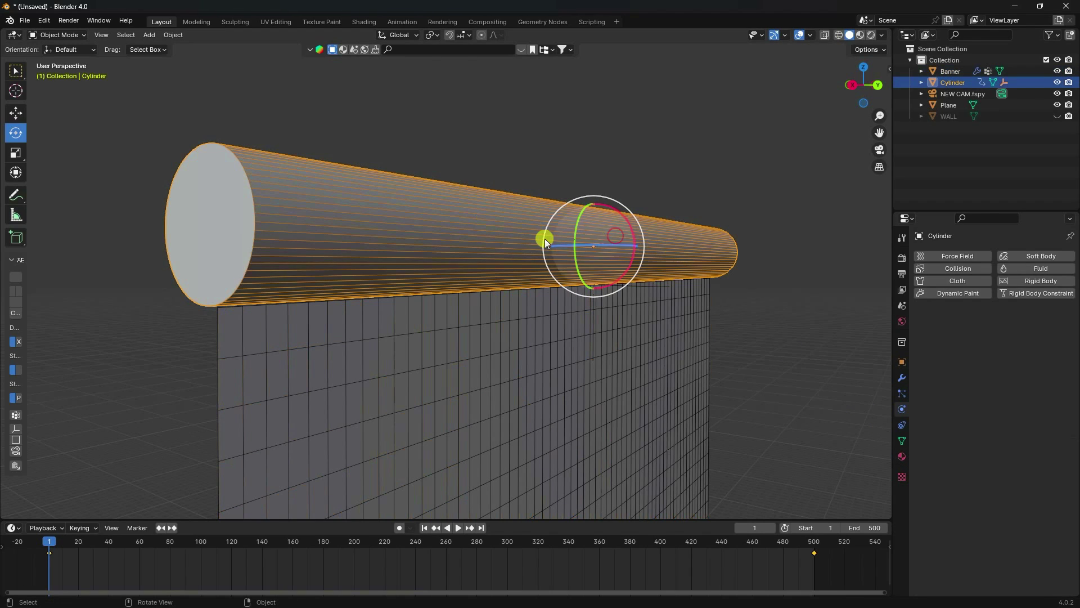
left_click(10, 110)
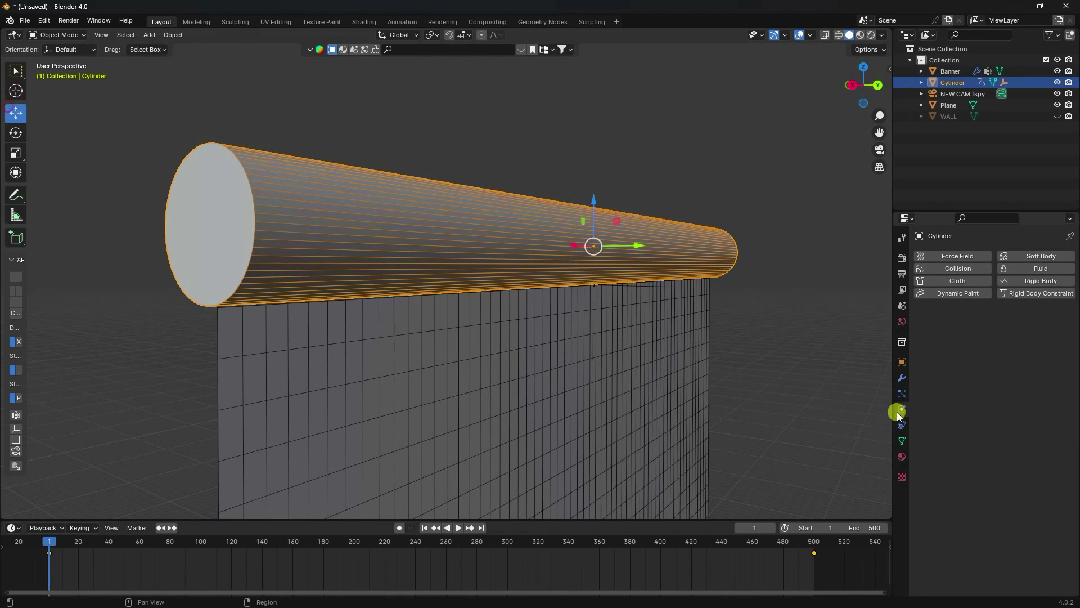
left_click(944, 270)
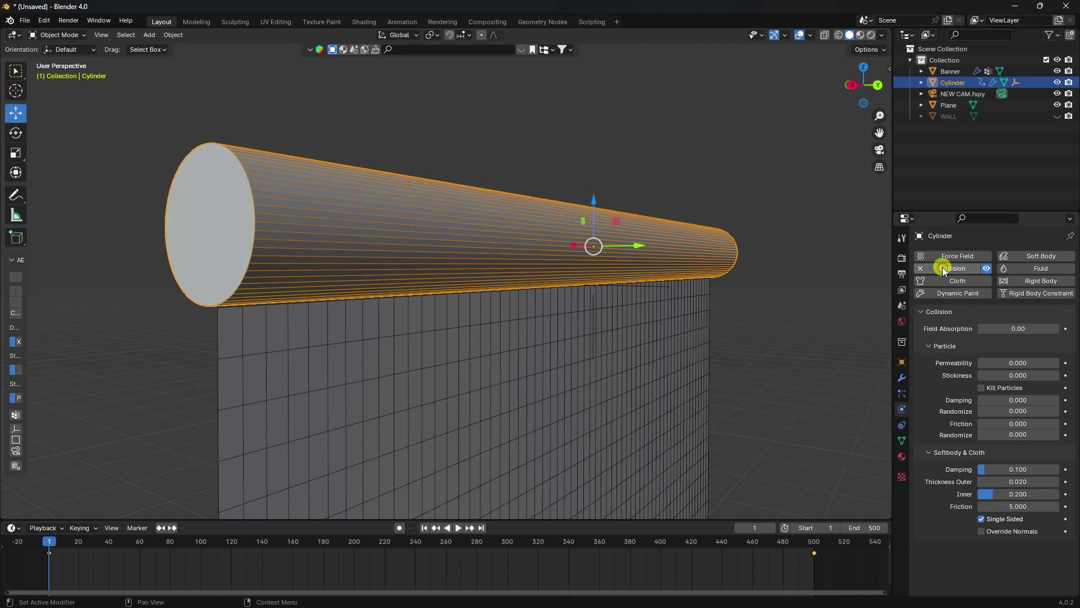
Step: Play the simulation and stop it once the Banner has begun wrapping around the cylinder
scroll(627, 185, "down", 4)
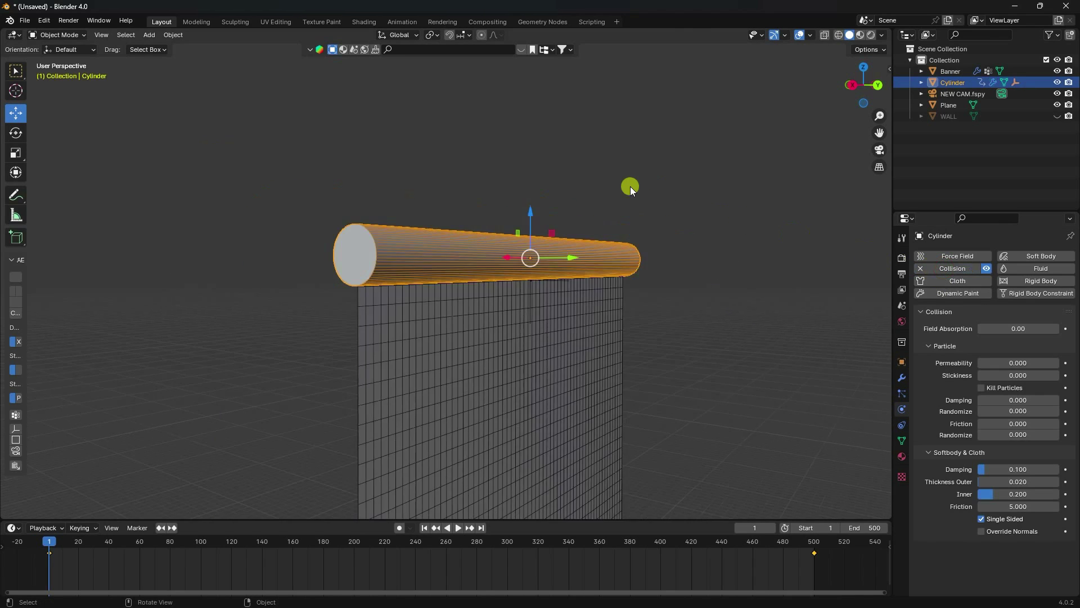
left_click(457, 528)
scroll(508, 364, "up", 5)
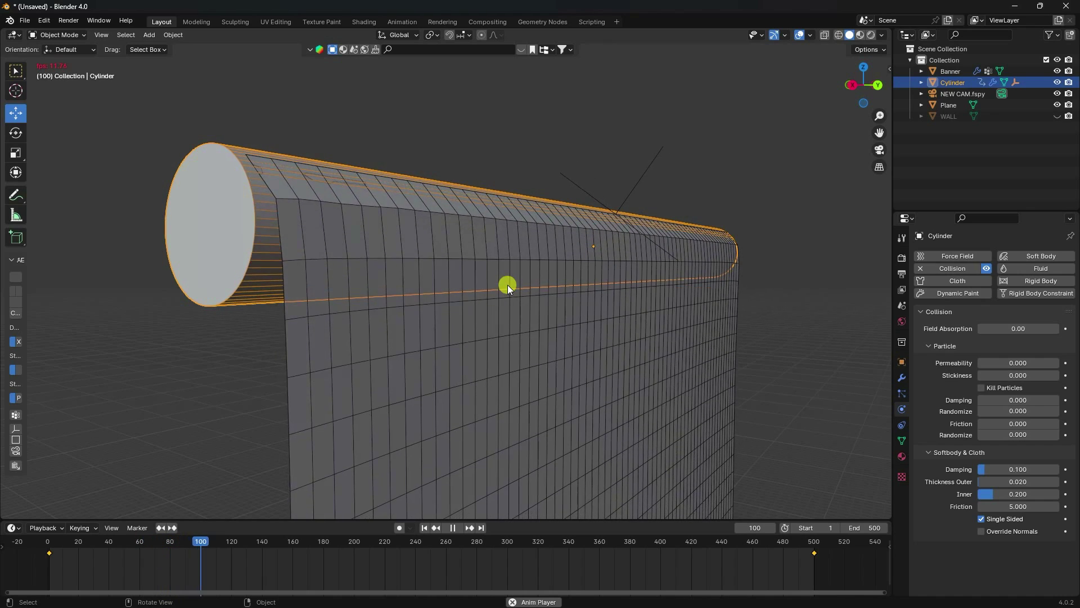
left_click(452, 528)
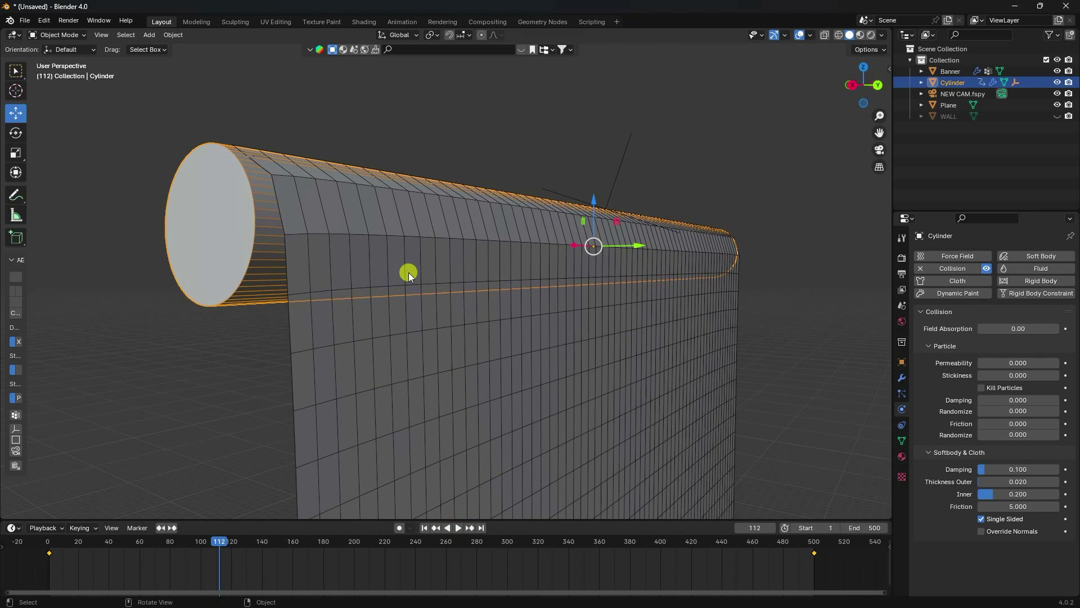
Step: Apply smooth shading to the Banner
left_click(408, 266)
right_click(409, 266)
left_click(409, 266)
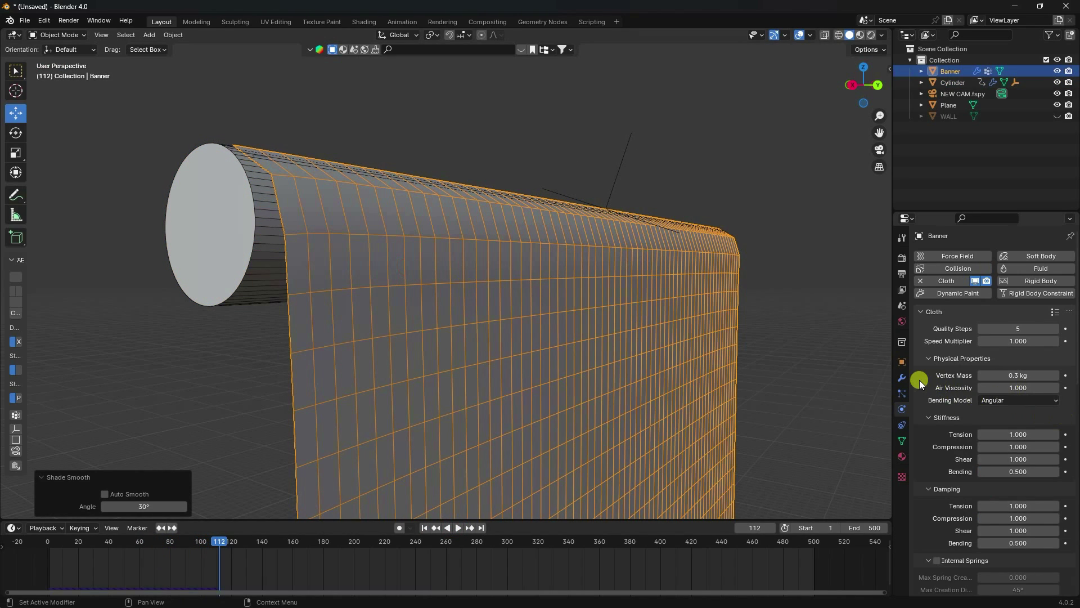
Step: Add a Subdivision modifier to the Banner with the viewport level set to 2
left_click(903, 378)
left_click(933, 284)
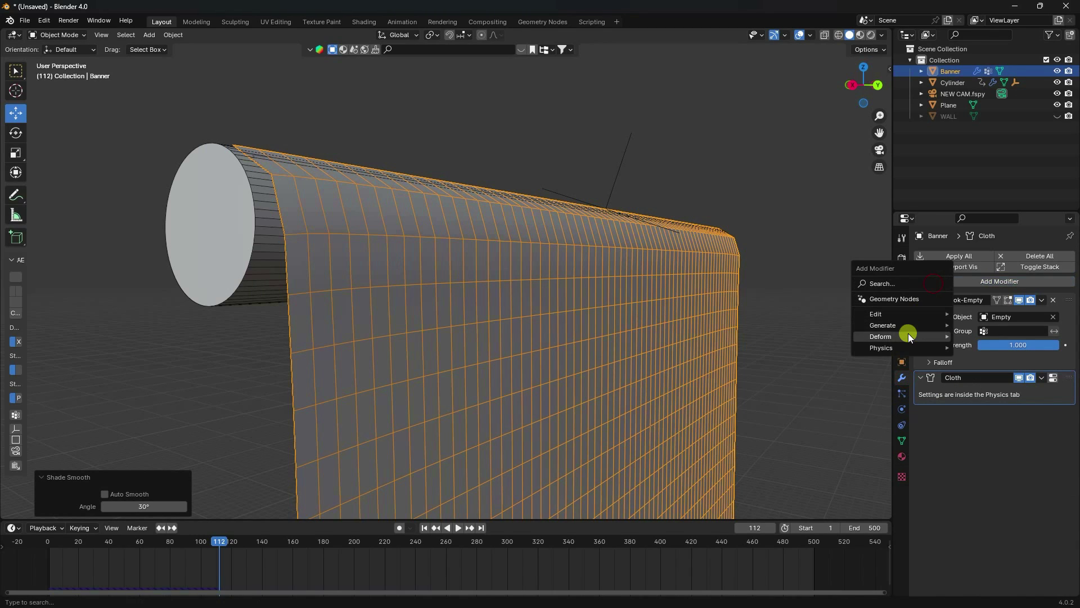
mouse_move(909, 326)
left_click(1013, 473)
left_click(1054, 444)
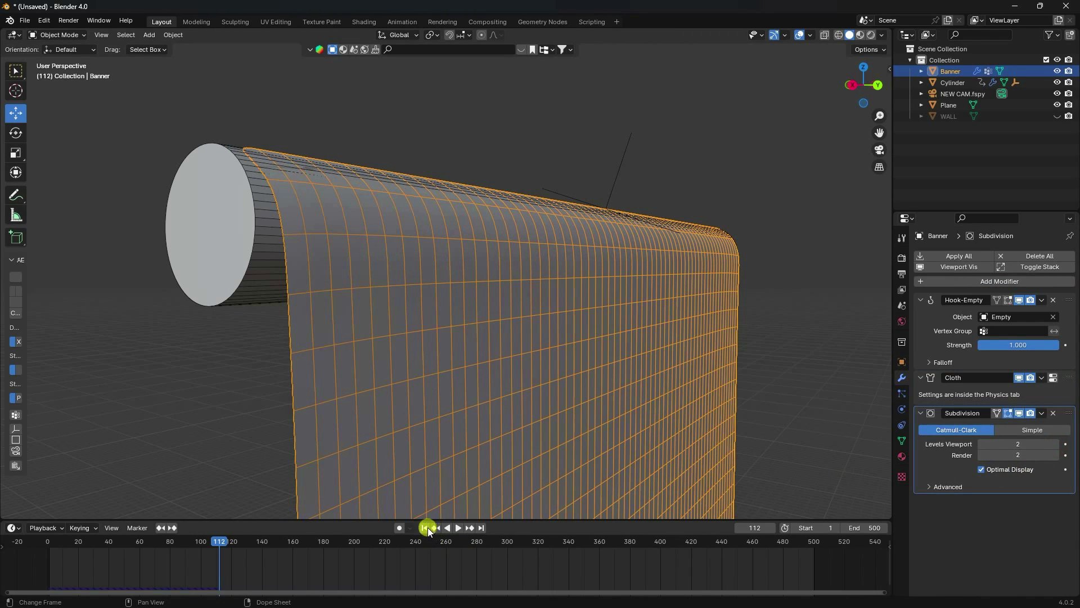
Step: Replay the cloth simulation from frame 1, check the roll-up from the front and back, and return to frame 1
left_click(428, 528)
left_click(458, 528)
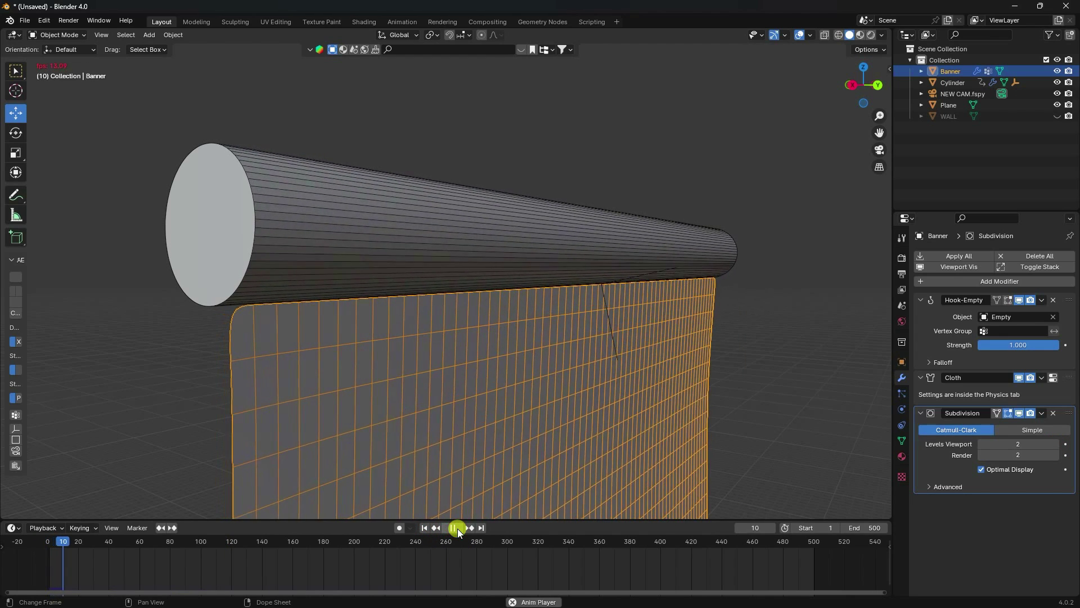
scroll(443, 151, "down", 4)
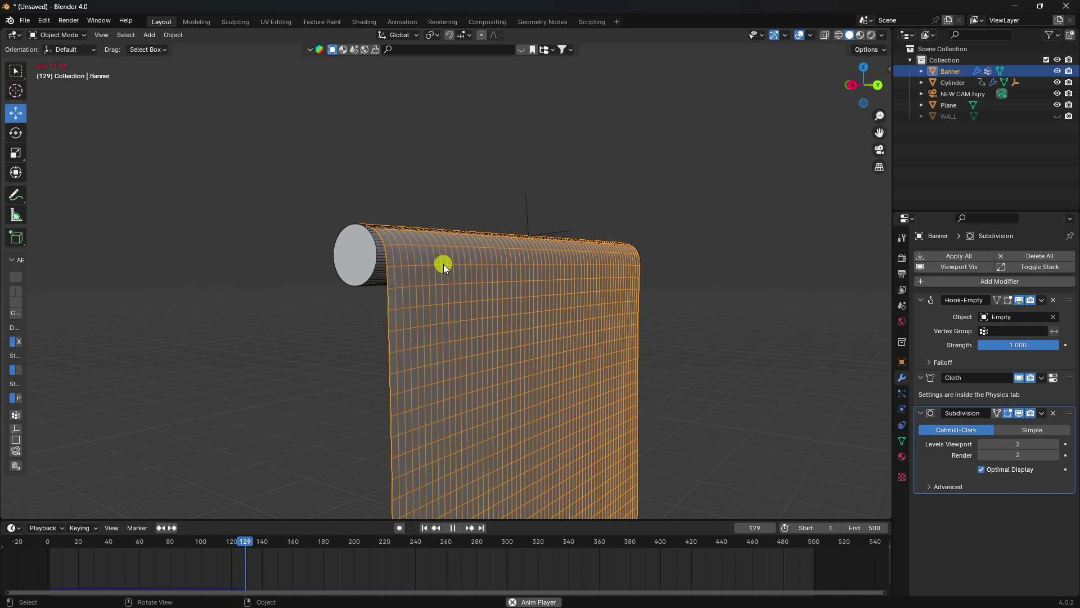
left_click(424, 527)
left_click(454, 528)
left_click(461, 528)
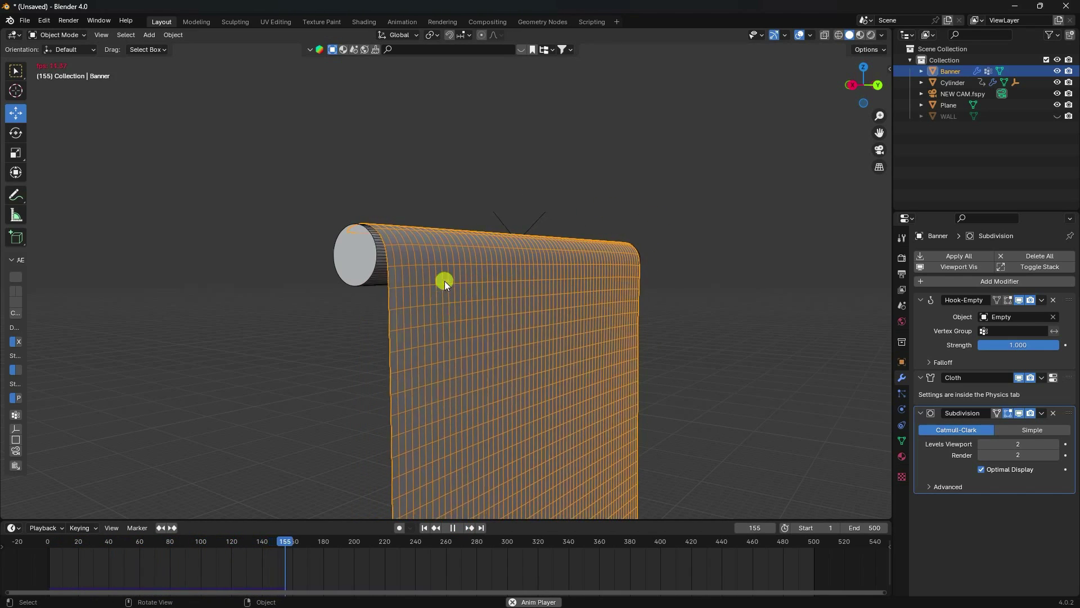
middle_click_drag(491, 282, 428, 374)
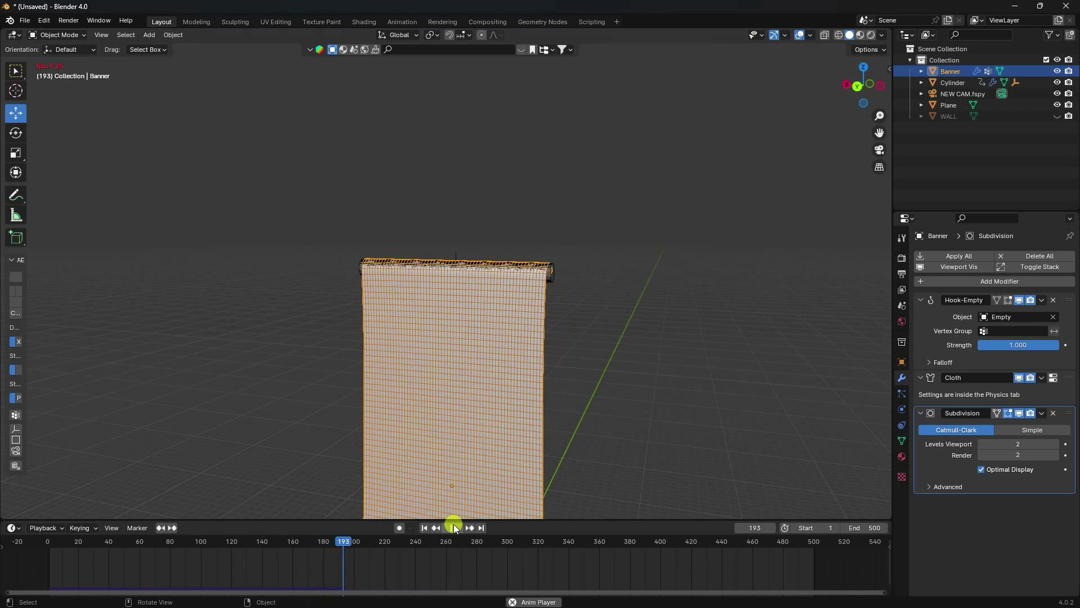
left_click(425, 527)
Step: Set the cylinder's X rotation to 1000° at frame 500 and keyframe it
left_click(953, 84)
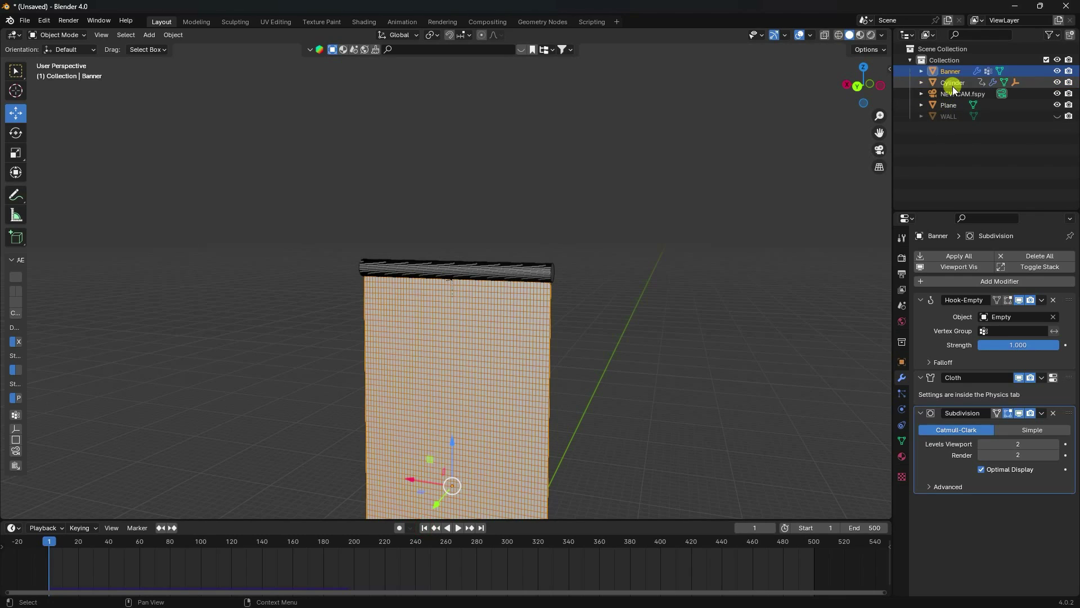
left_click(469, 528)
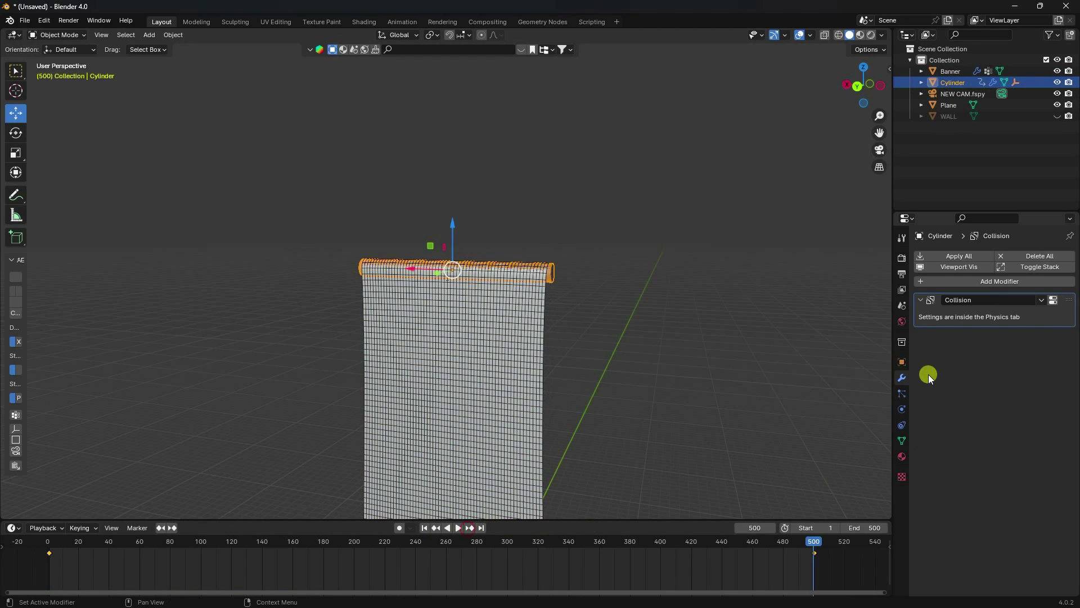
left_click(902, 362)
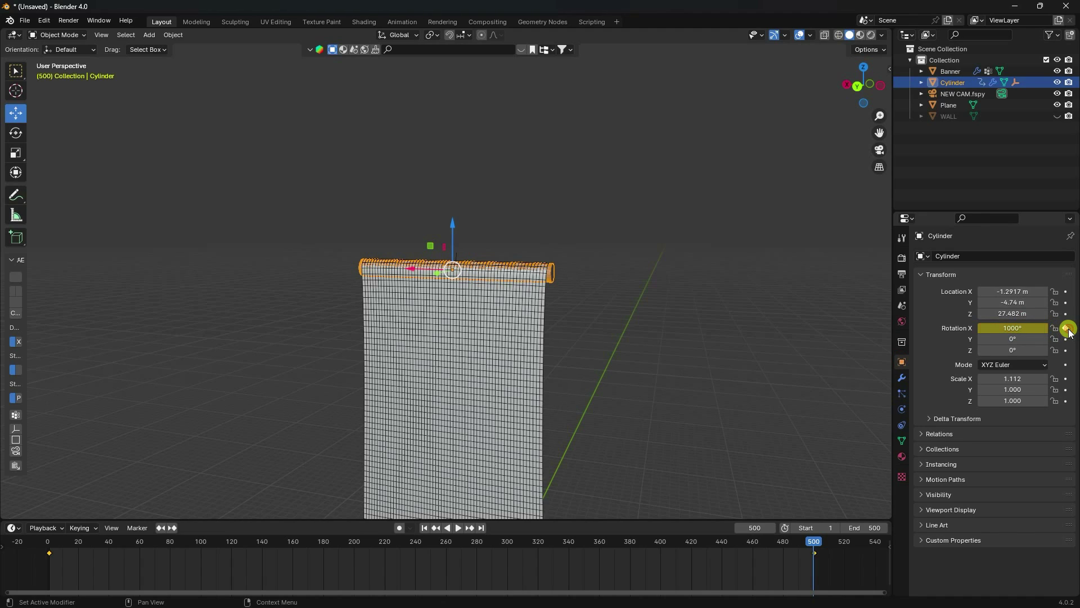
Step: Play the simulation from frame 1 to check the faster rolling, and return to the first frame
left_click(431, 531)
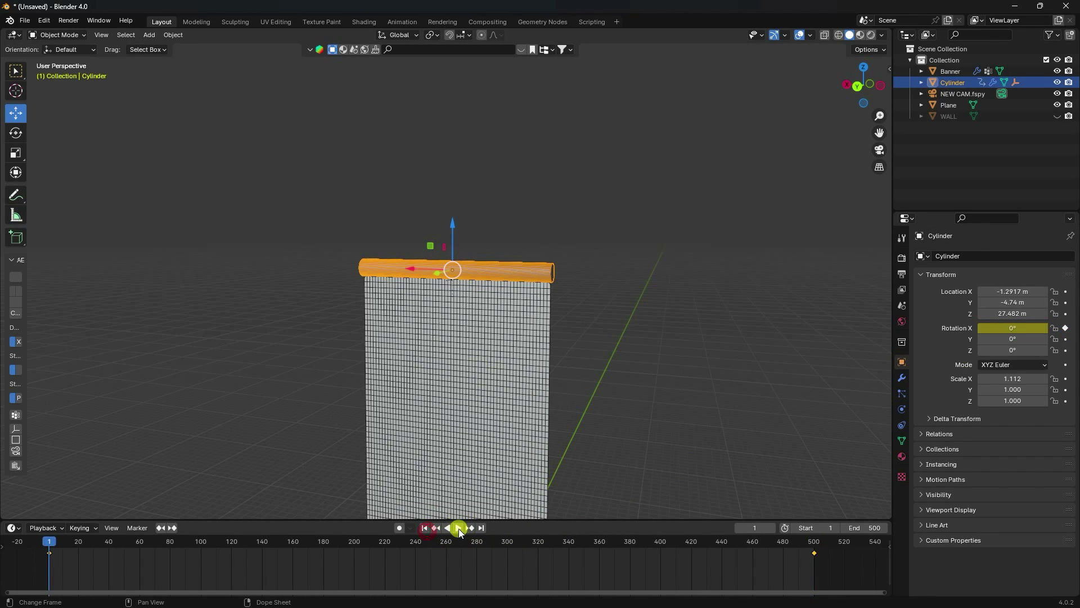
left_click(458, 528)
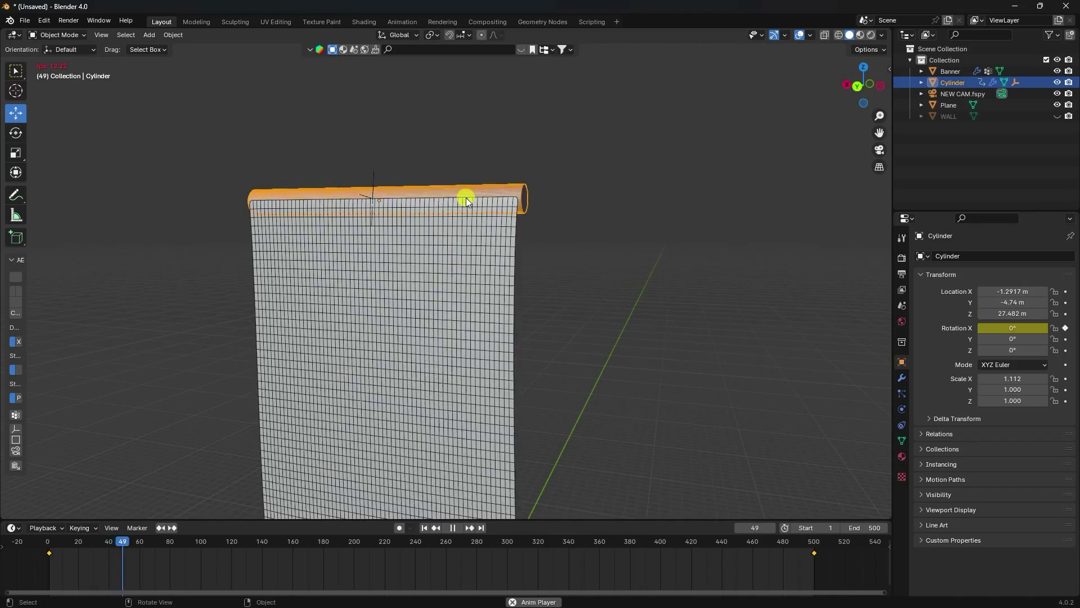
middle_click_drag(550, 235, 536, 246)
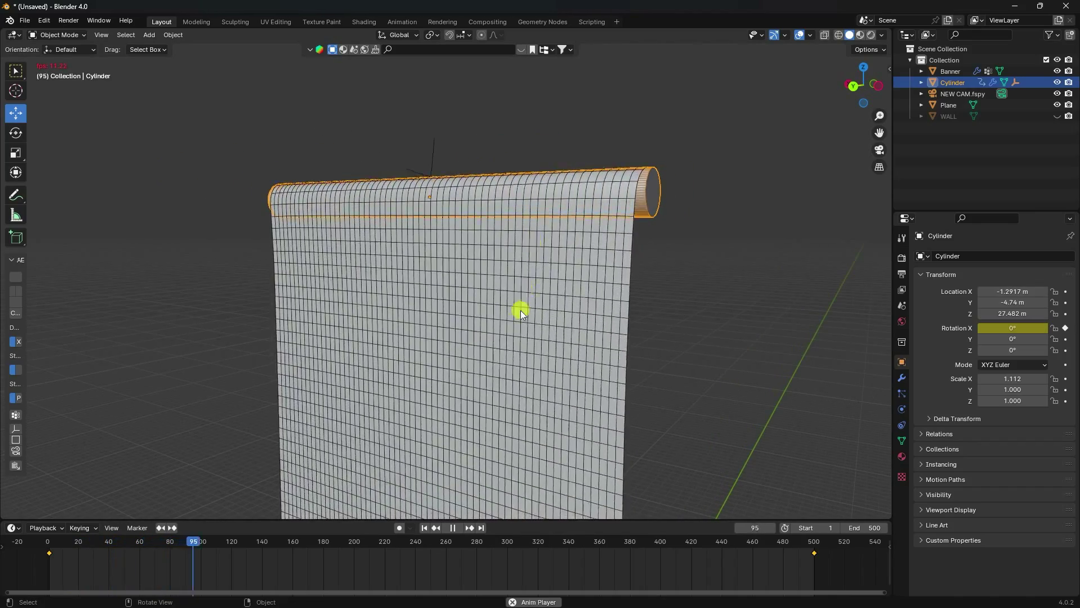
left_click(455, 528)
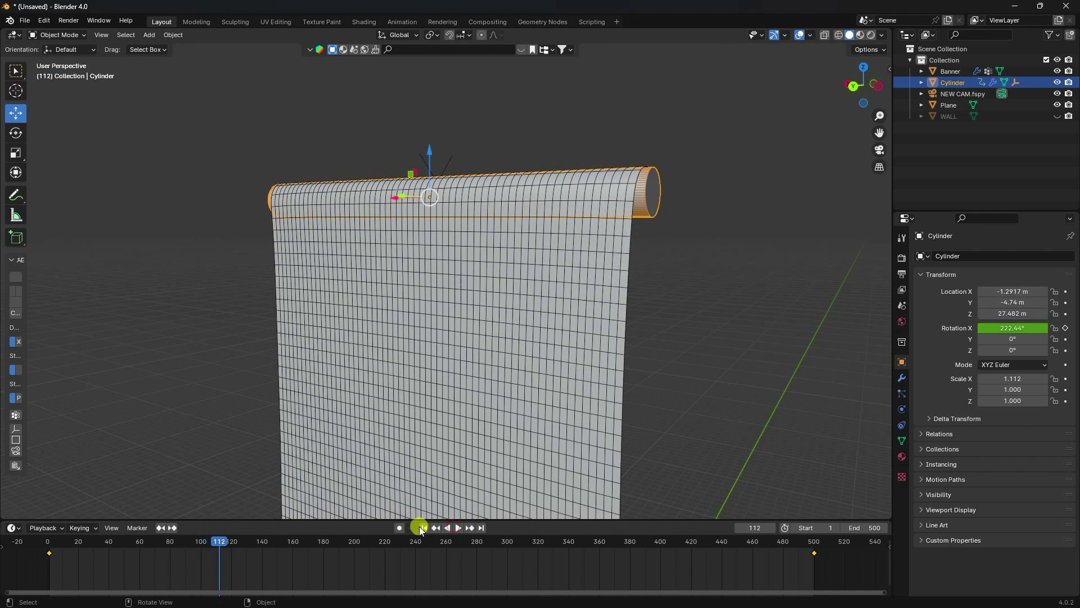
left_click(424, 528)
Step: Create a new material for the Banner in the Shading workspace and add an Image Texture setup with Mapping to its Principled BSDF
left_click(461, 320)
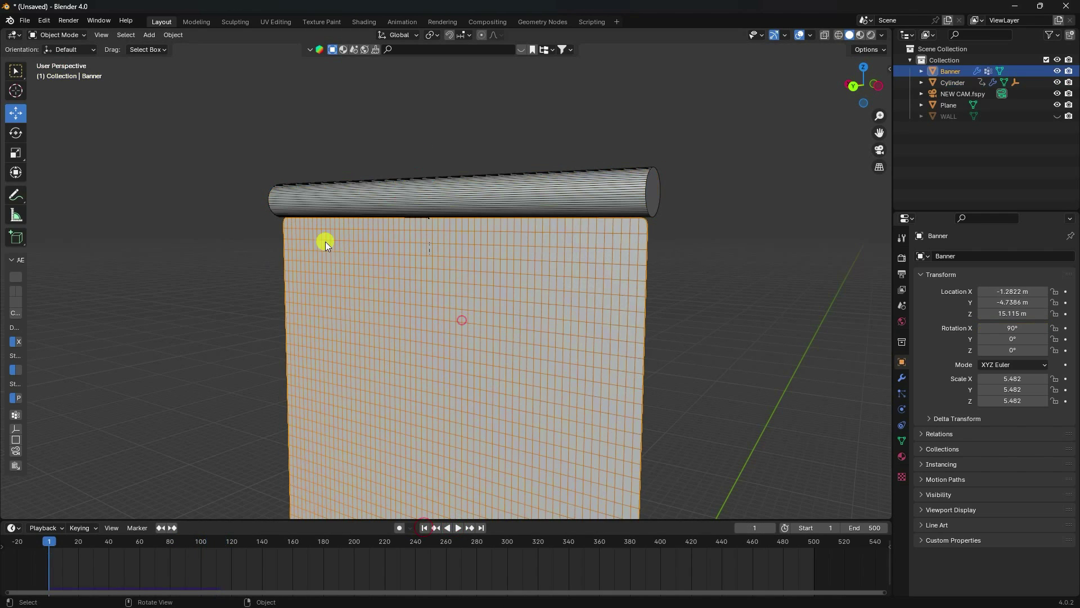
left_click(365, 22)
mouse_move(507, 259)
middle_mouse_down()
mouse_move(553, 282)
mouse_move(678, 244)
mouse_move(639, 225)
mouse_move(563, 104)
middle_mouse_up()
left_click(558, 359)
scroll(561, 450, "up", 3)
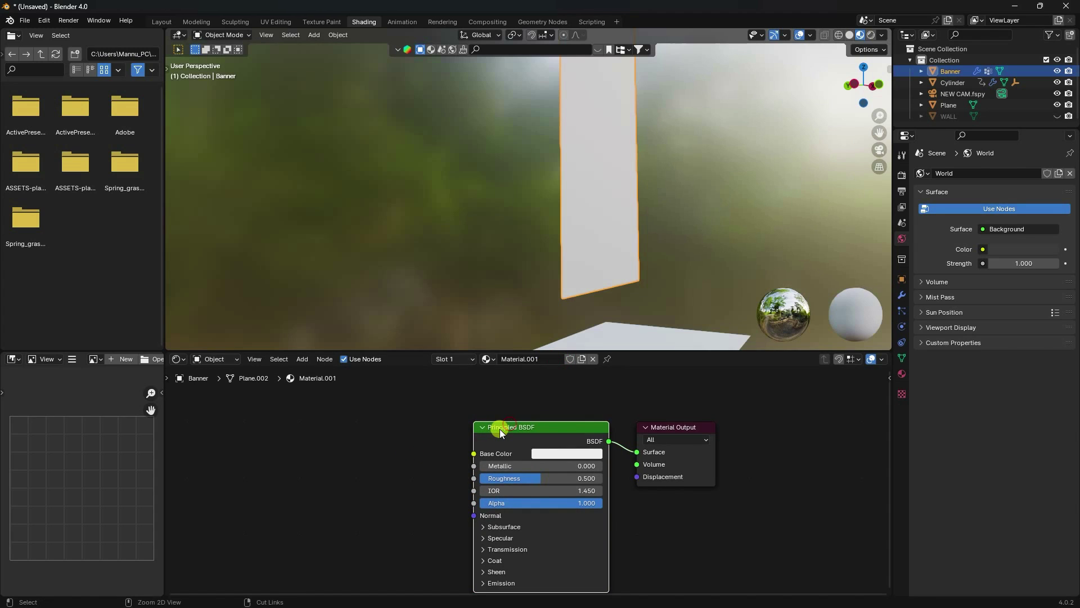
key("ctrl+t")
Step: Load food 1.jpg from the Desktop into the Banner's Image Texture node
left_click(409, 490)
left_click(182, 173)
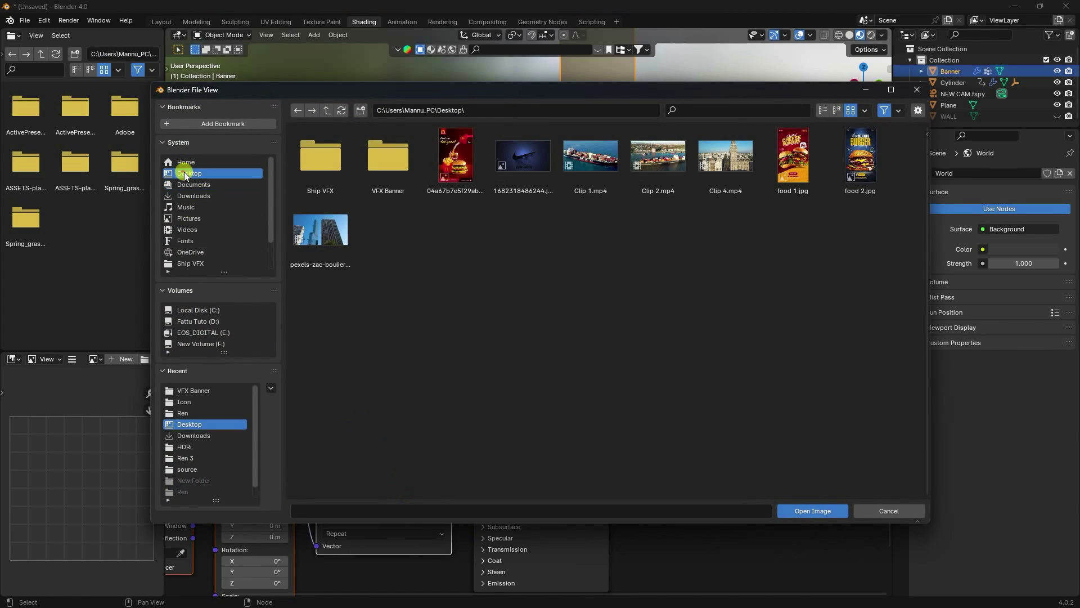
left_click(793, 158)
left_click(826, 502)
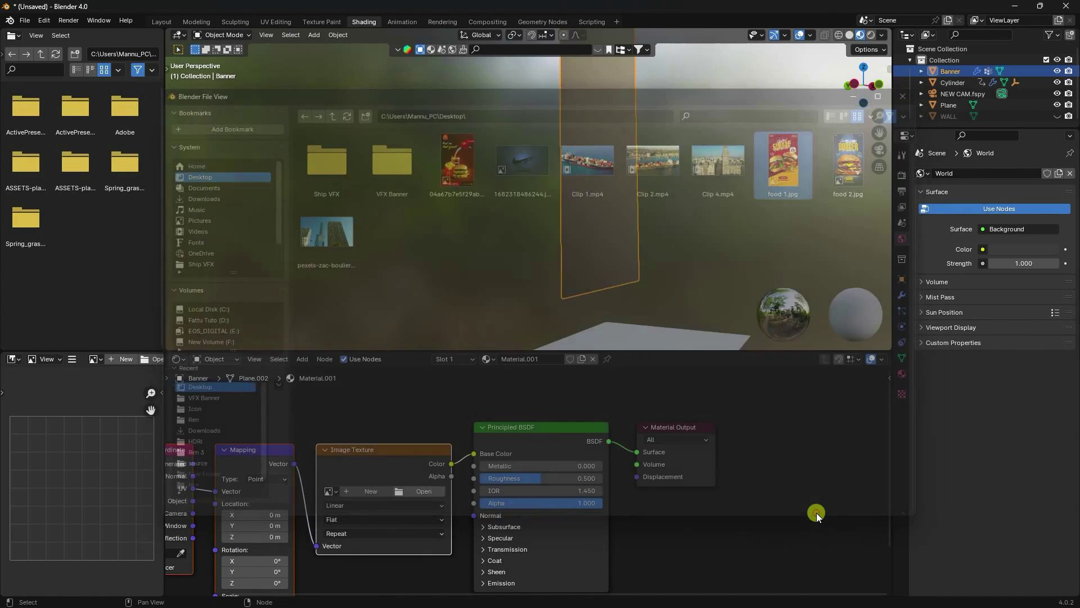
Step: View the Banner through the camera and set the Mapping node's Y rotation to 180° to correct the mirrored burger image
key("KP_0")
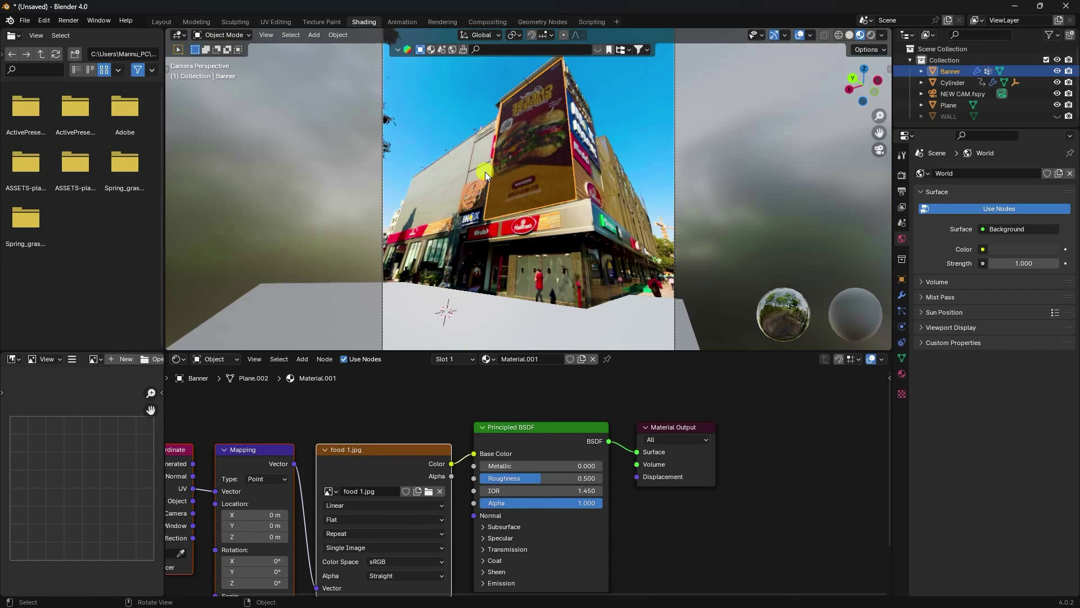
scroll(571, 112, "up", 3)
middle_click_drag(613, 204, 472, 211, "ctrl")
middle_click_drag(673, 524, 775, 499)
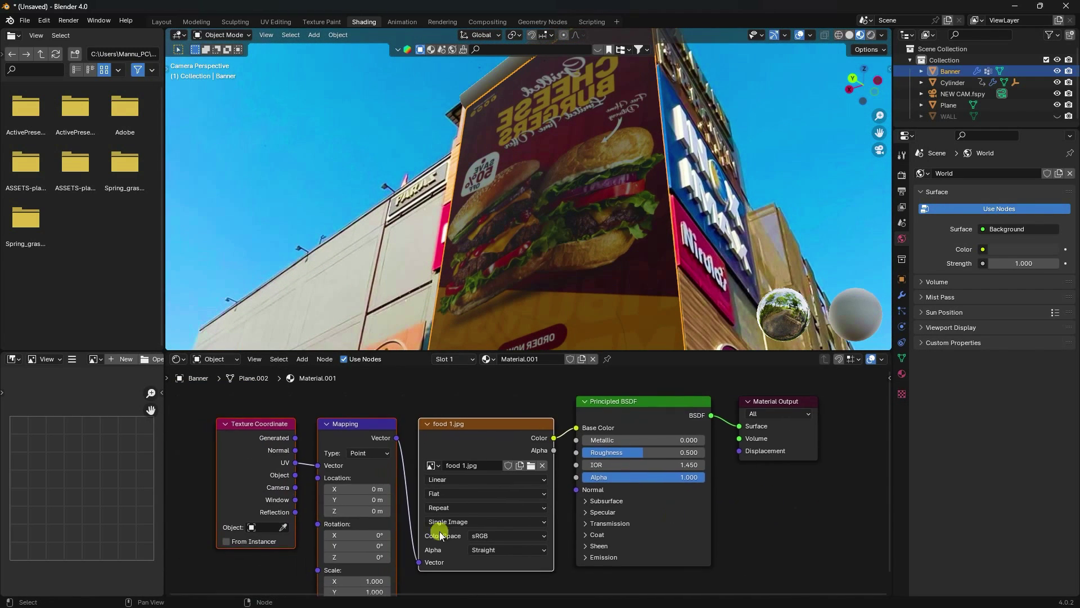
left_click_drag(389, 157, 235, 217)
key("BackSpace")
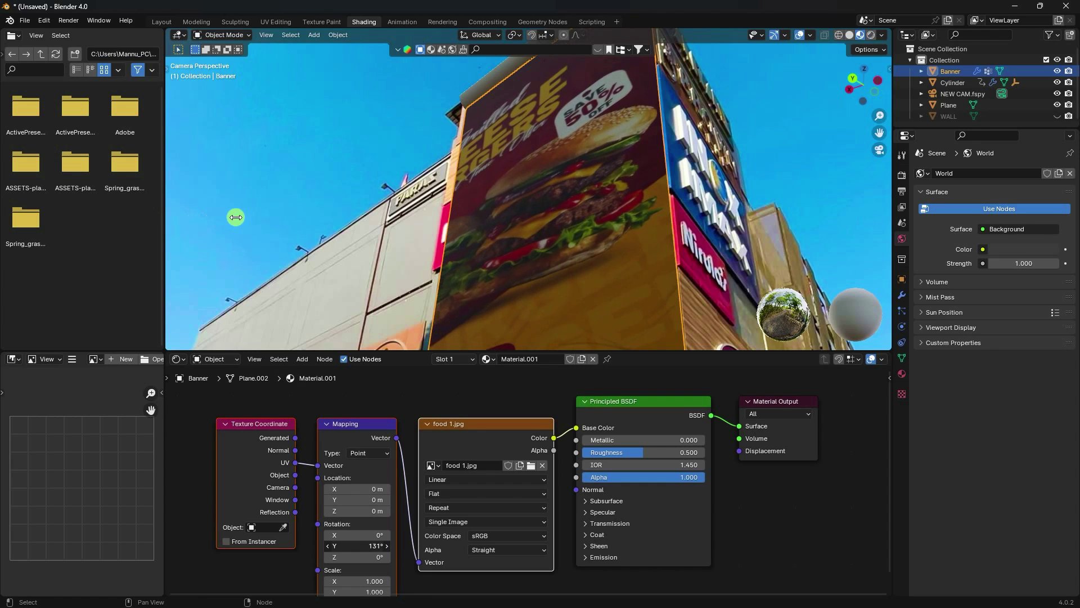
type("0")
key("Return")
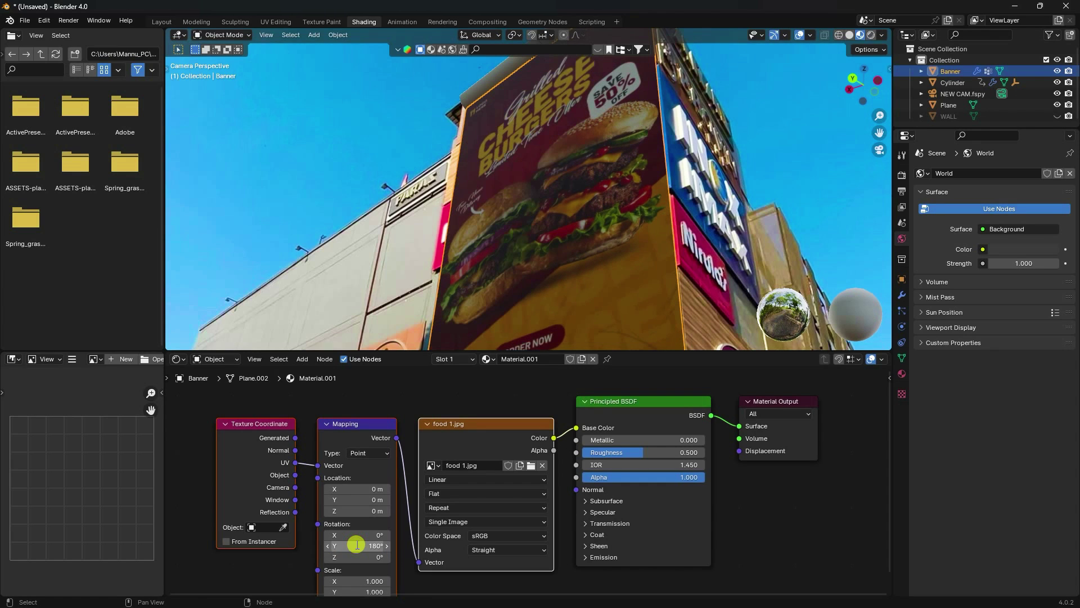
Step: Set the Banner material's Metallic to 0.673 and Roughness to 0.650 in its Principled BSDF
scroll(532, 187, "down", 3)
scroll(574, 217, "up", 3)
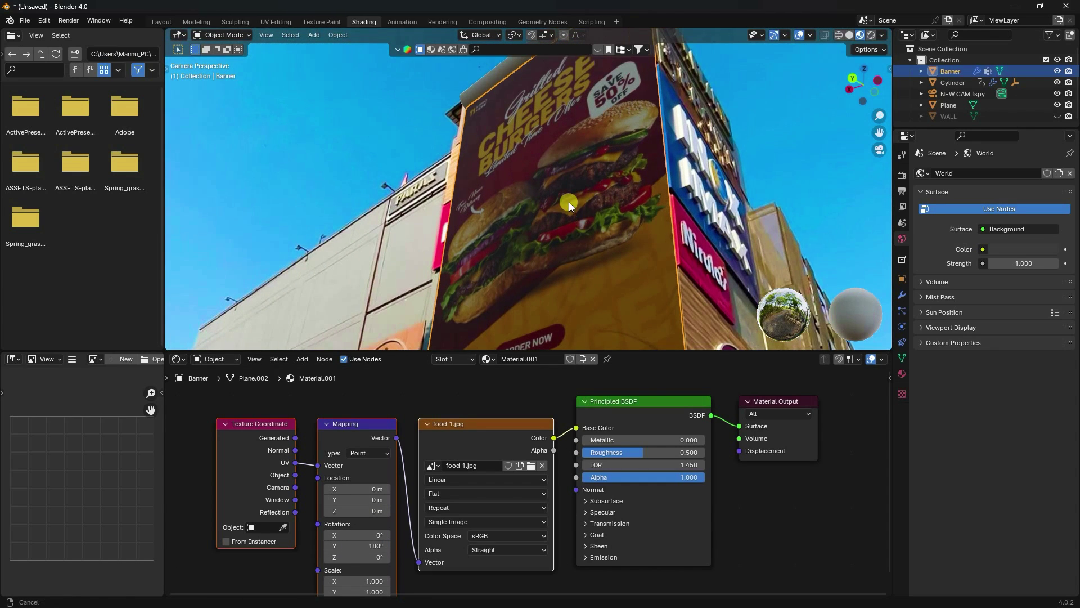
scroll(569, 202, "up", 1)
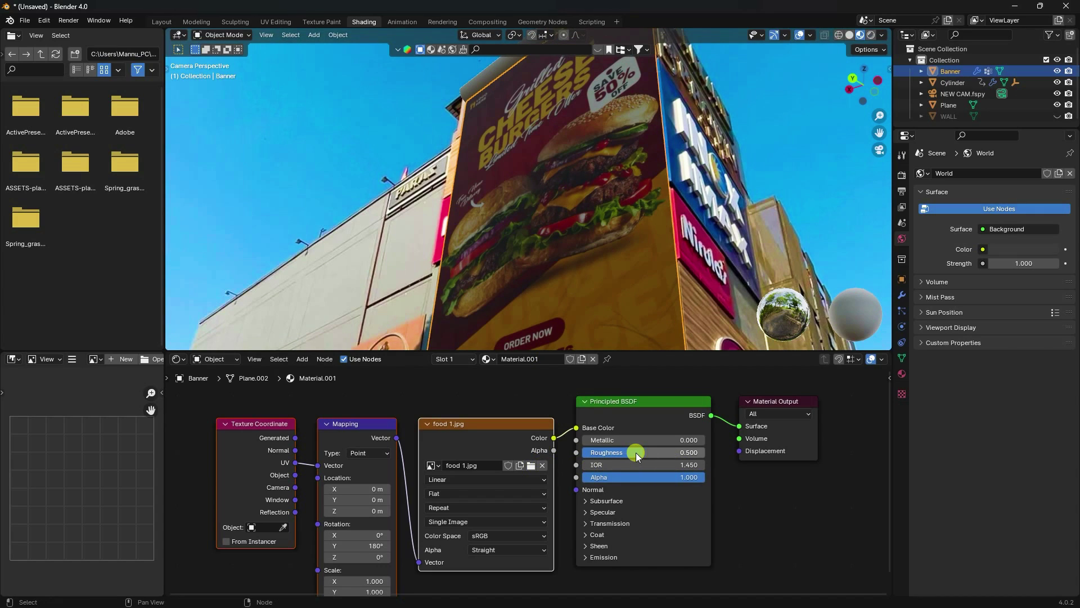
left_click_drag(623, 440, 710, 440)
mouse_move(647, 450)
left_mouse_down()
mouse_move(622, 452)
mouse_move(663, 452)
left_mouse_up()
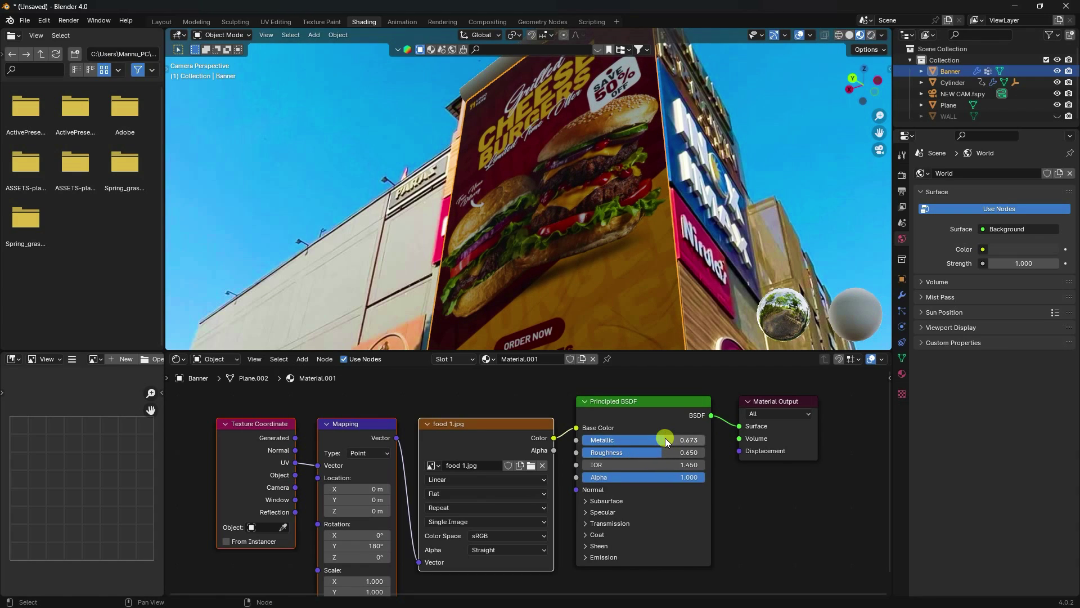
Step: Show the Banner in the Layout workspace through the camera in Material Preview shading with the wireframe overlay off
left_click(163, 21)
key("KP_0")
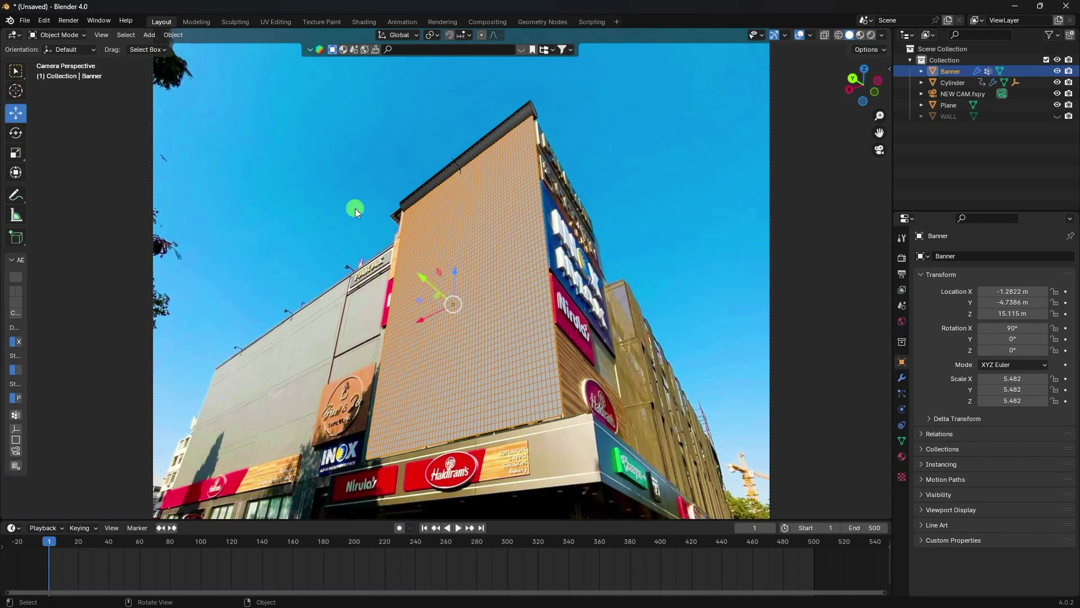
left_click(860, 36)
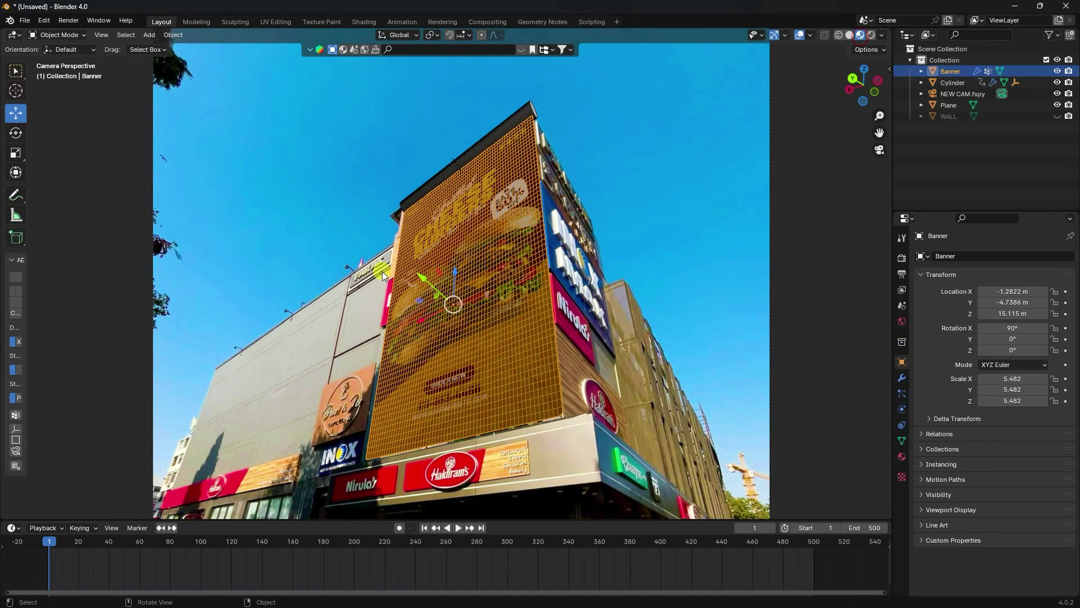
left_click(808, 35)
left_click(735, 239)
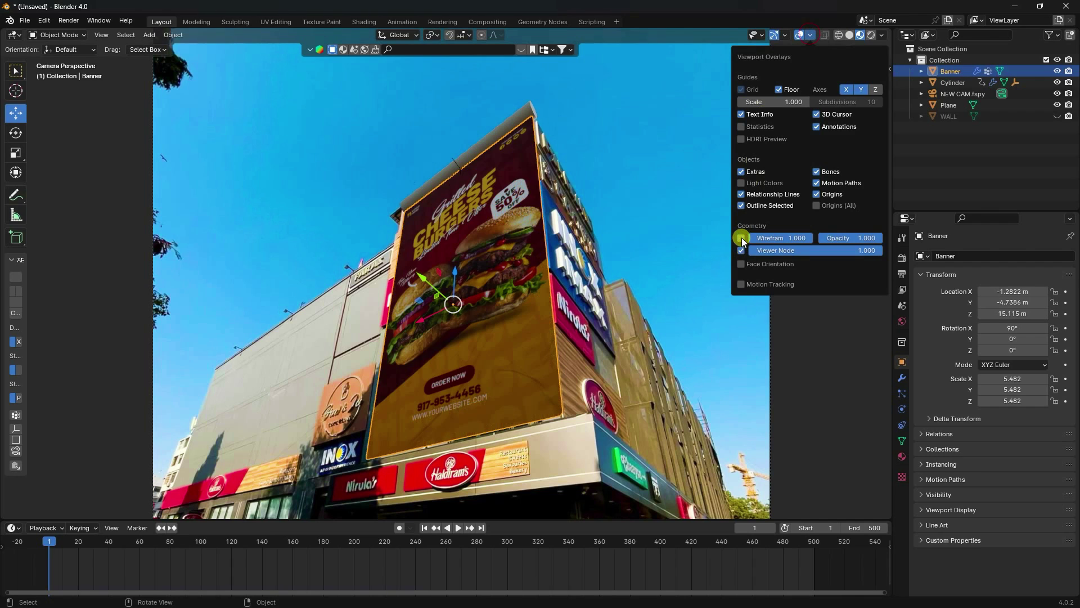
scroll(478, 270, "down", 3)
scroll(408, 336, "up", 3)
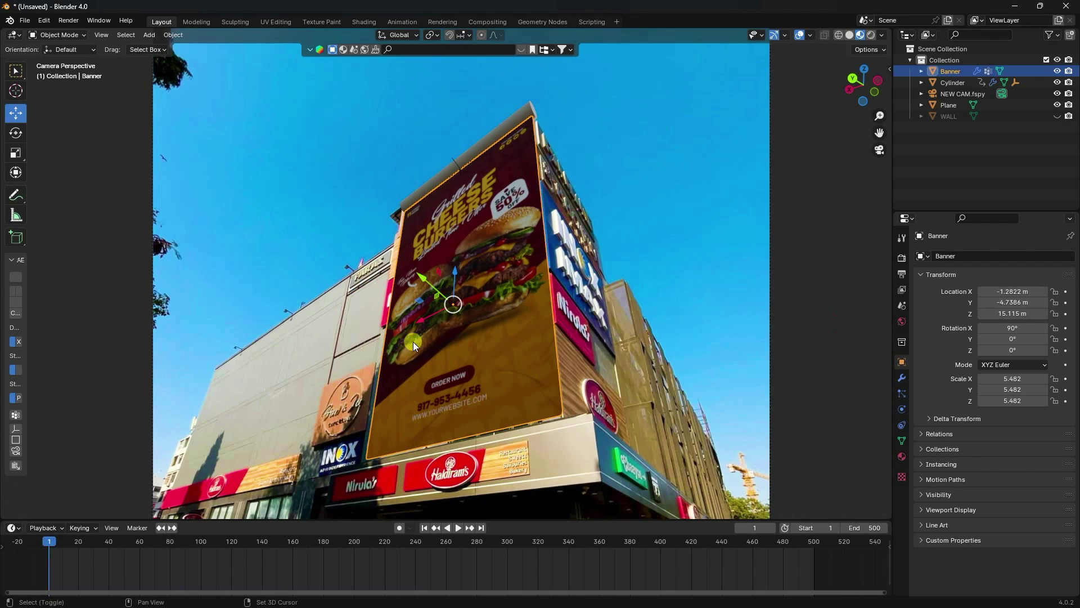
Step: Play the textured banner's rolling simulation through the camera and return to frame 1
scroll(427, 292, "down", 3)
scroll(421, 275, "up", 2)
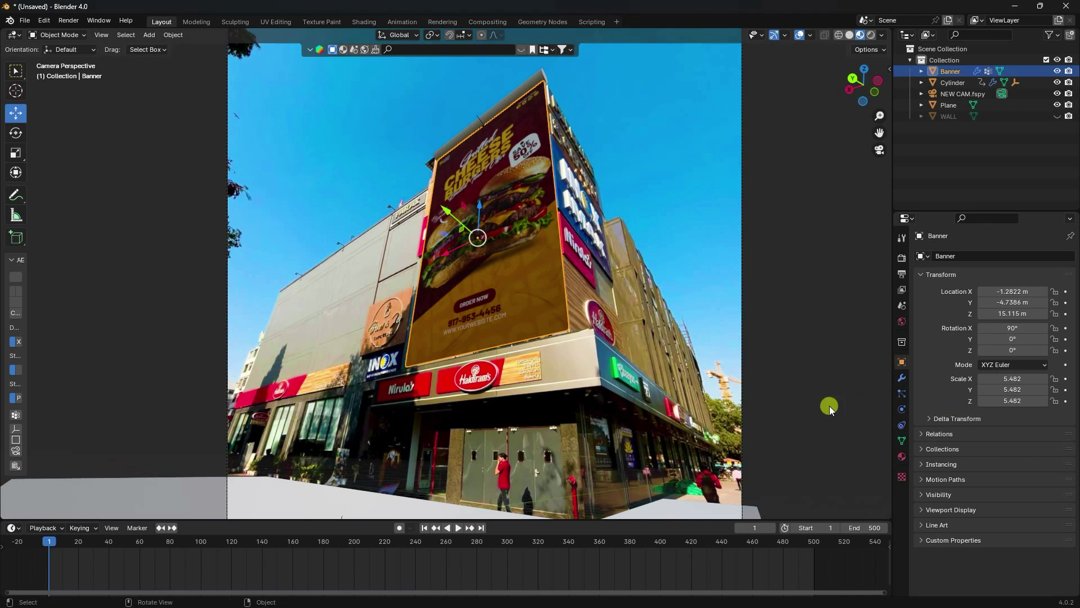
left_click(460, 528)
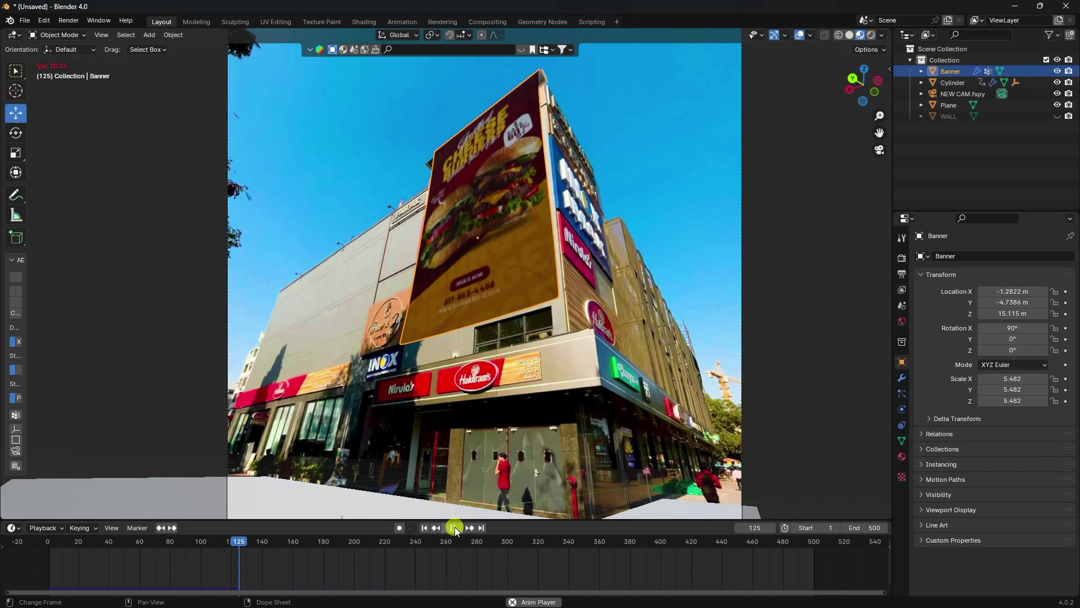
key("Escape")
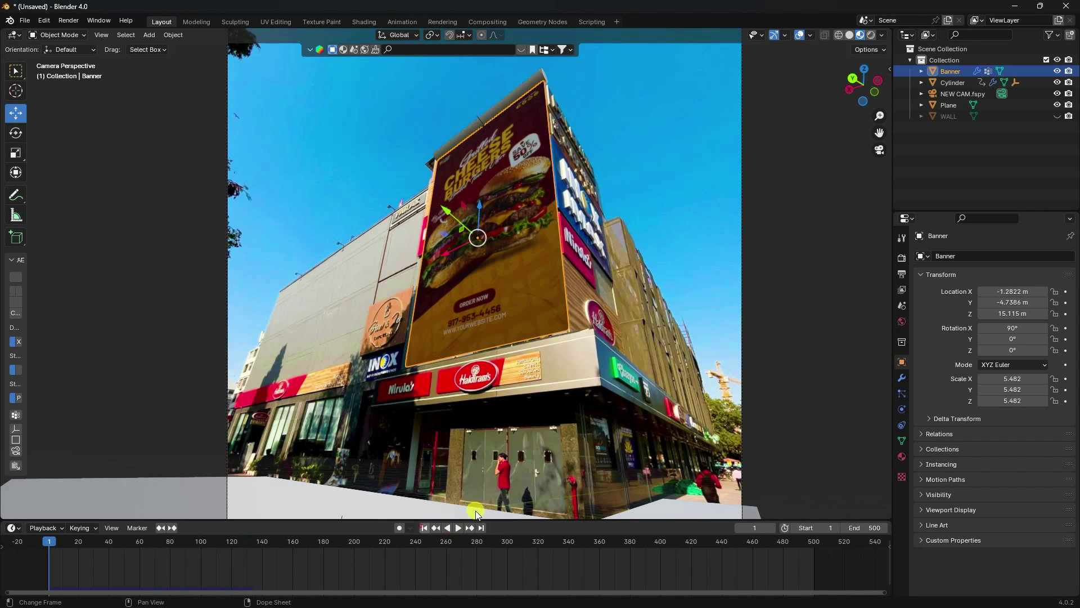
Step: Set the render engine to Cycles with GPU Compute and the render Max Samples to 128
left_click(902, 258)
left_click(998, 256)
left_click(1002, 297)
left_click(1004, 284)
left_click(1006, 310)
left_click(1019, 421)
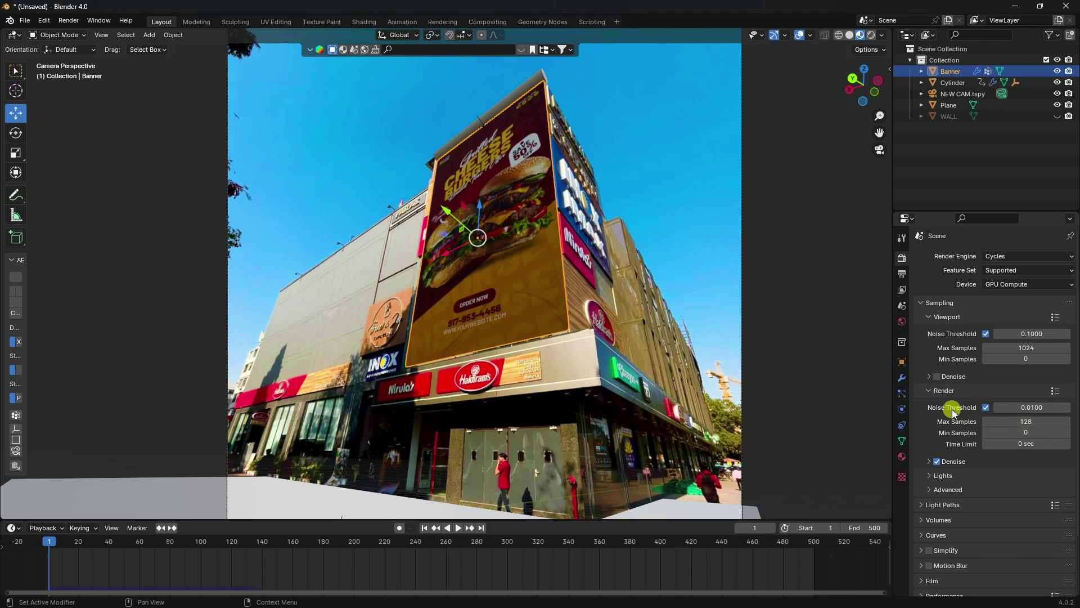
Step: Enable a transparent film background and set the color management View Transform to Standard
scroll(929, 483, "down", 3)
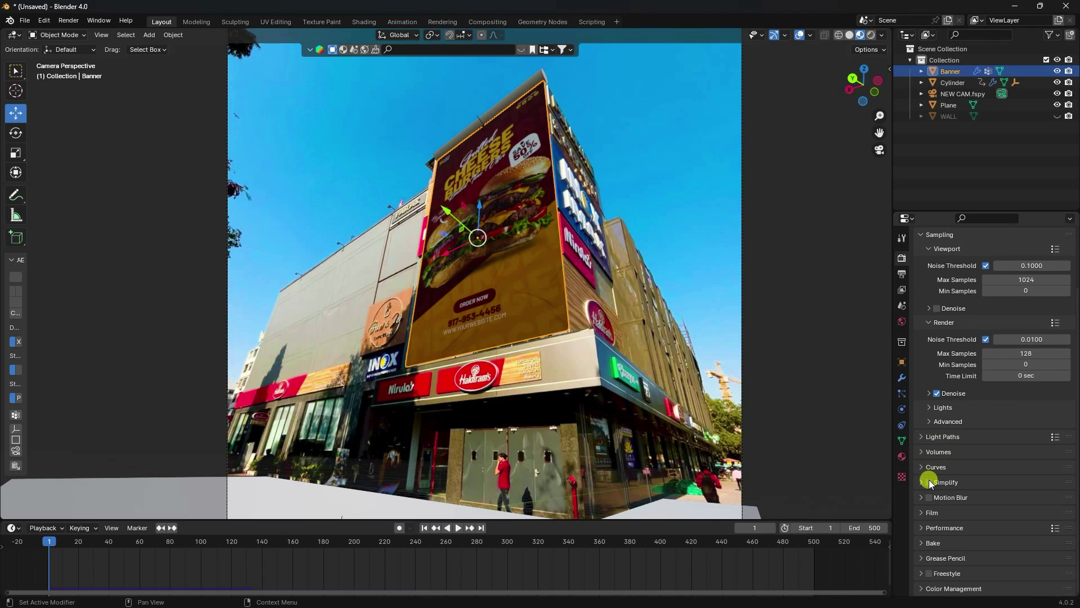
left_click(920, 512)
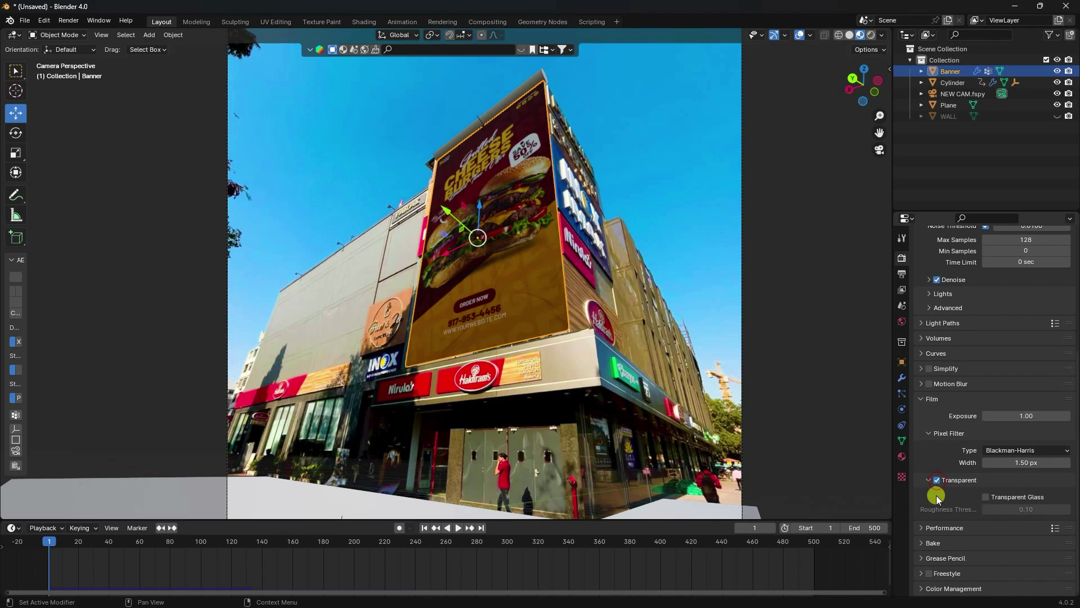
left_click(921, 589)
left_click(1007, 505)
left_click(1004, 495)
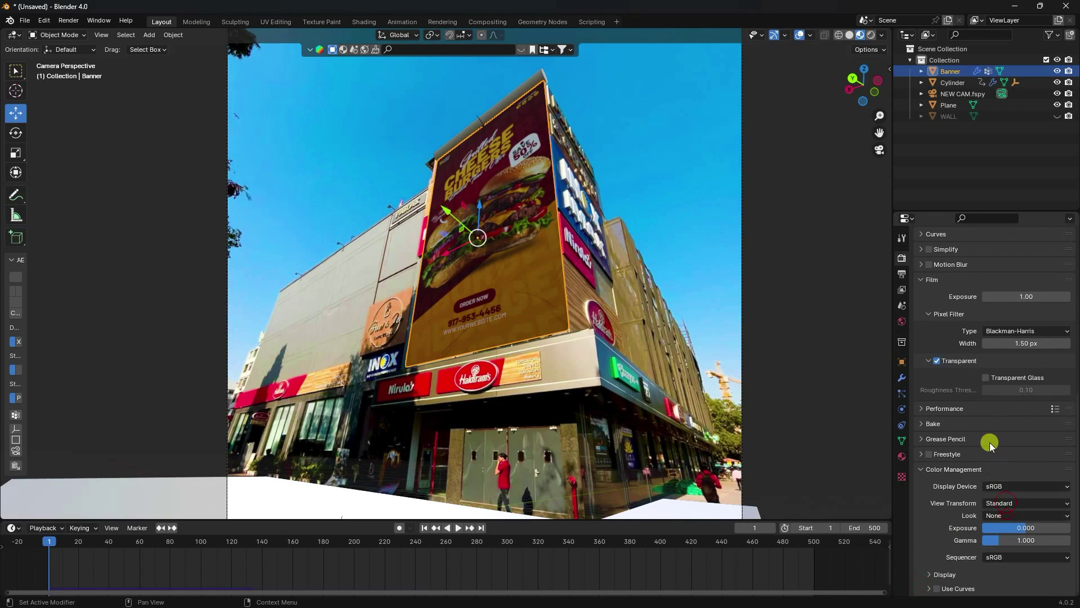
Step: Add an Environment Texture to the World color and load vatican_road_4k.exr from the D:\HDRI folder
left_click(902, 321)
left_click(983, 327)
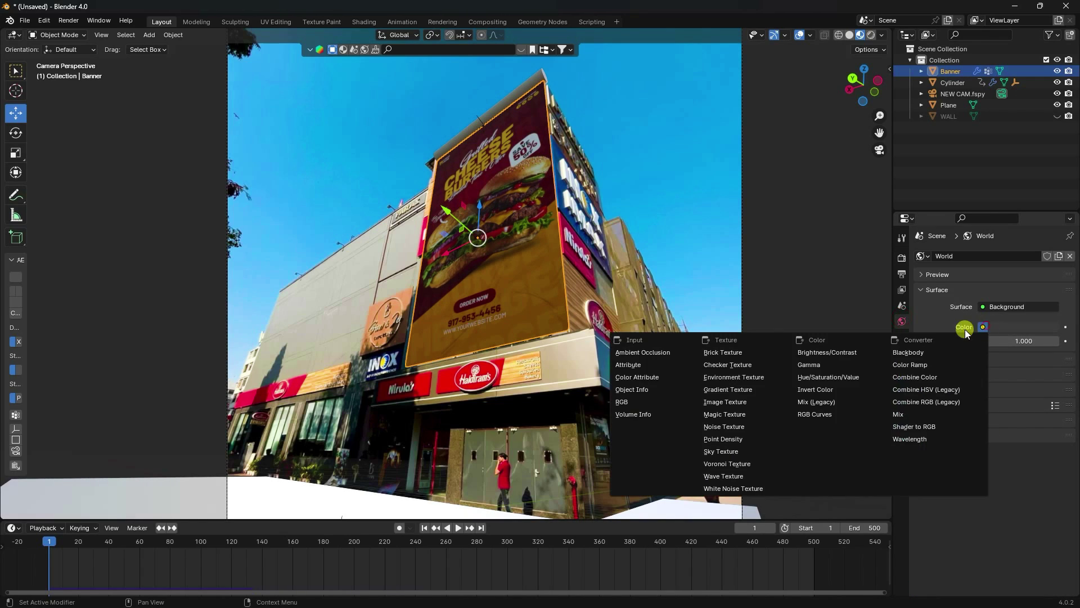
left_click(714, 378)
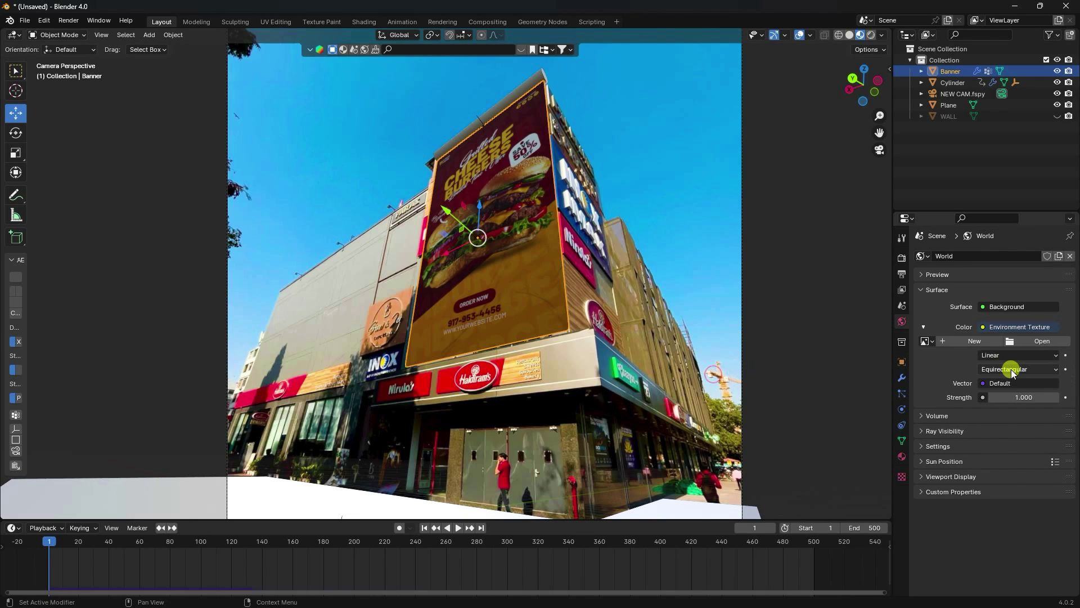
left_click(1029, 342)
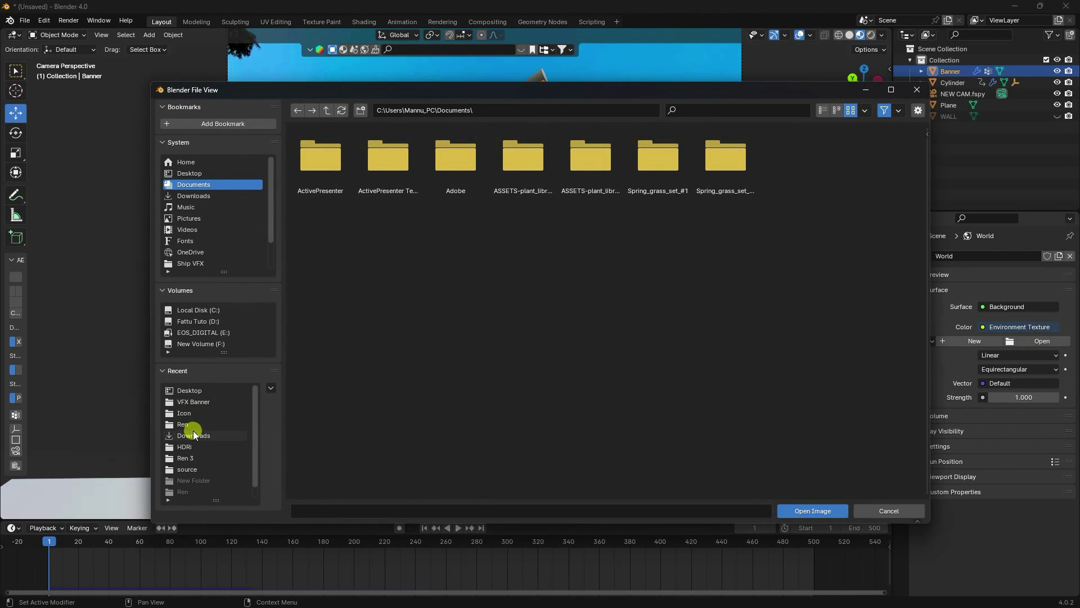
left_click(192, 445)
scroll(646, 434, "down", 2)
left_click(505, 451)
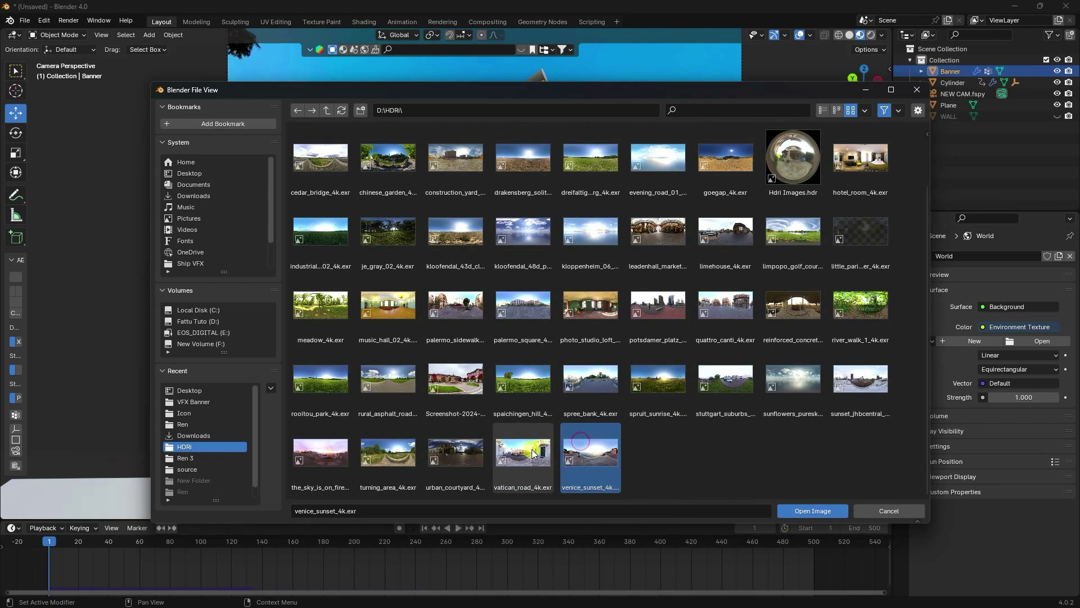
left_click(801, 514)
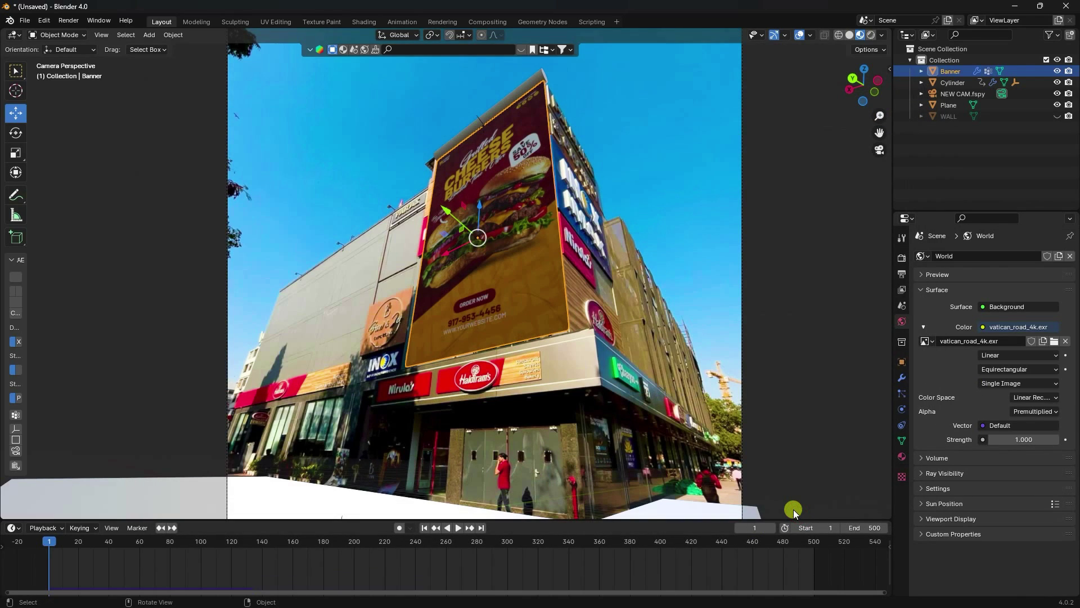
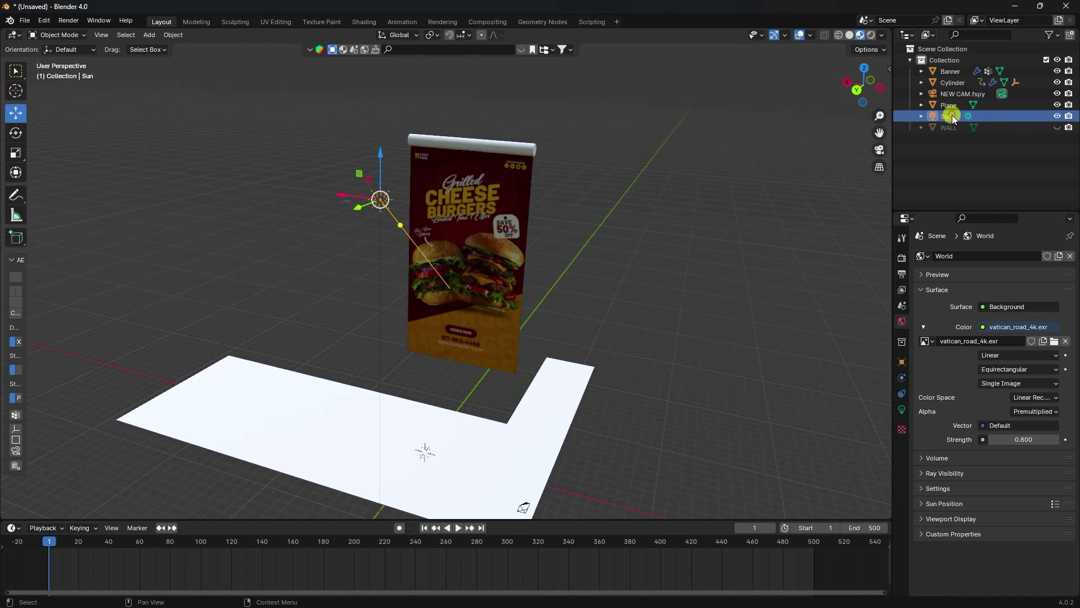
Step: Set the Sun light's Angle to 2°
left_click(902, 409)
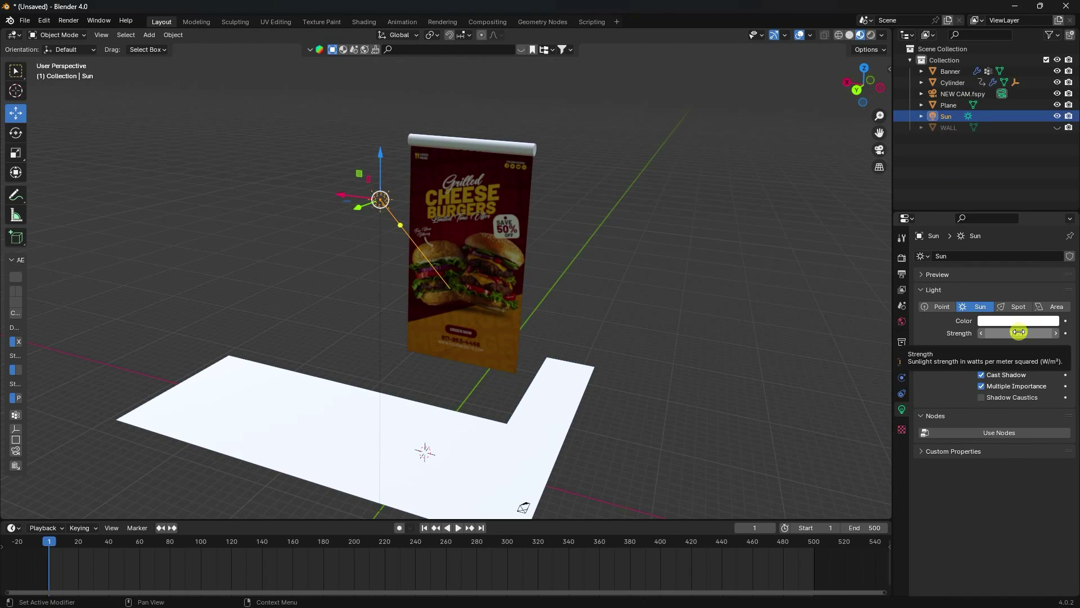
left_click(1019, 350)
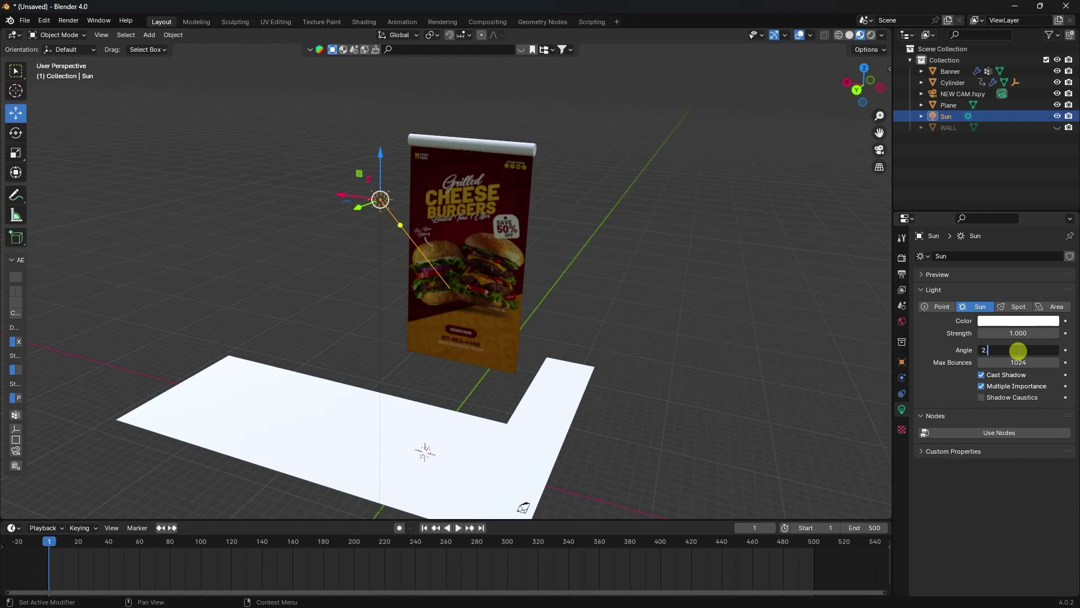
type("20")
key("Return")
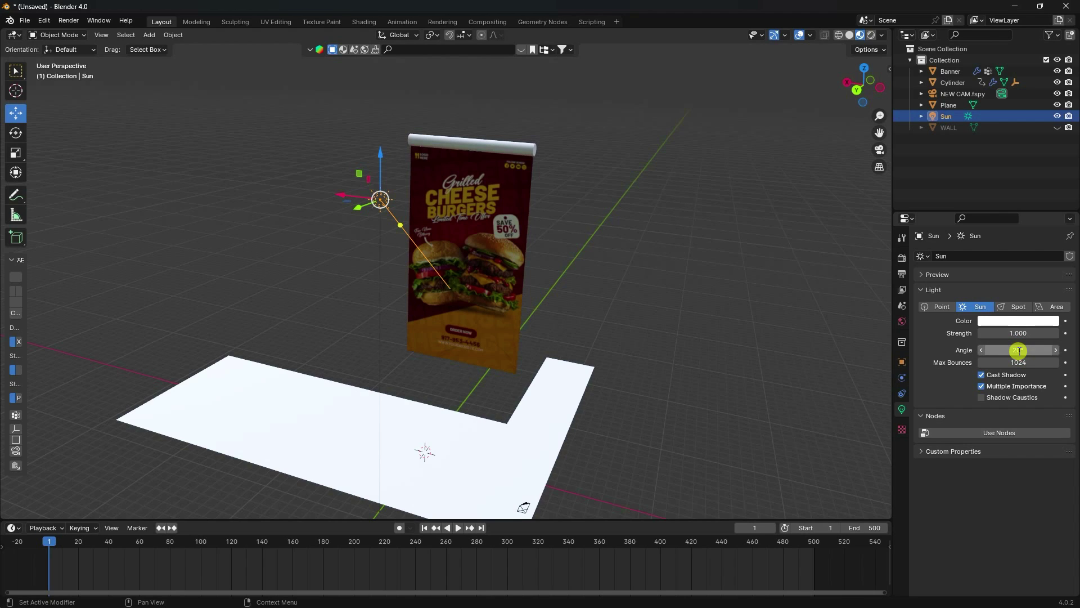
Step: Enable Shadow Catcher in the ground Plane's object visibility settings
middle_click_drag(657, 302, 467, 359)
left_click(332, 380)
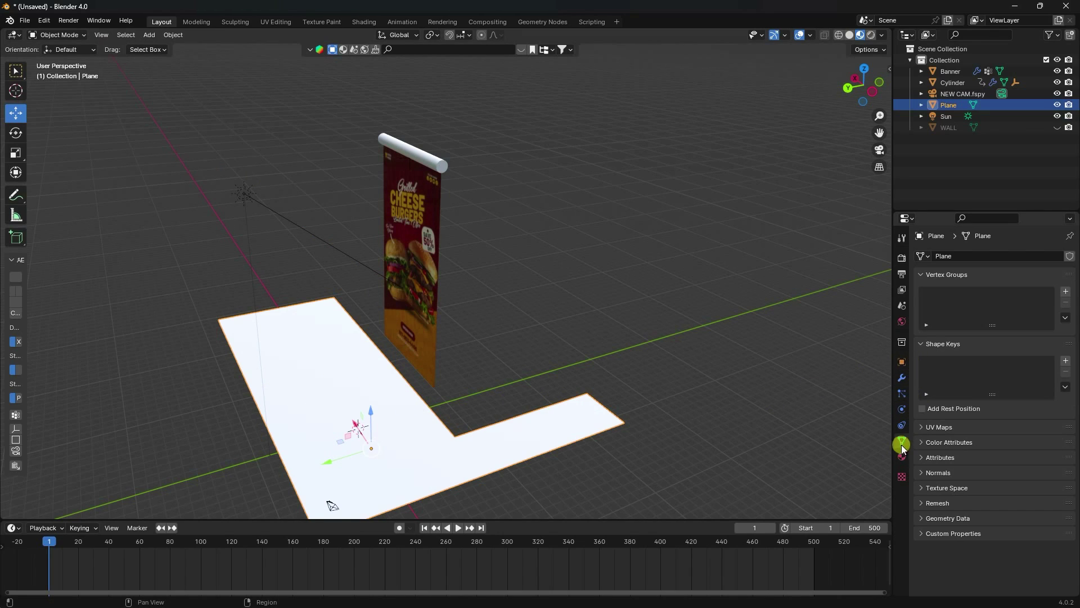
left_click(903, 362)
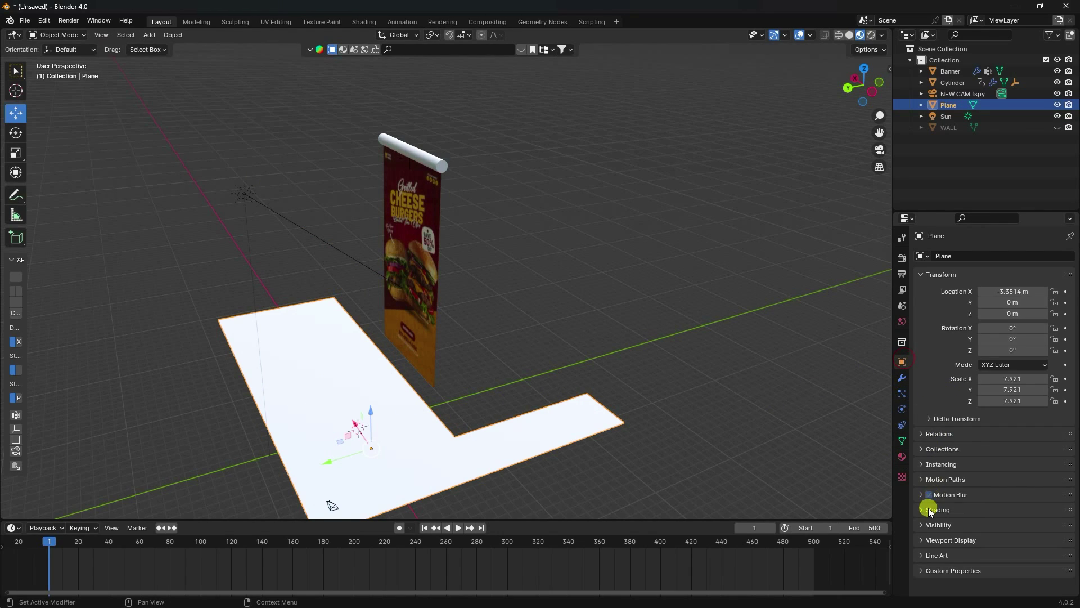
left_click(934, 525)
scroll(1017, 439, "down", 6)
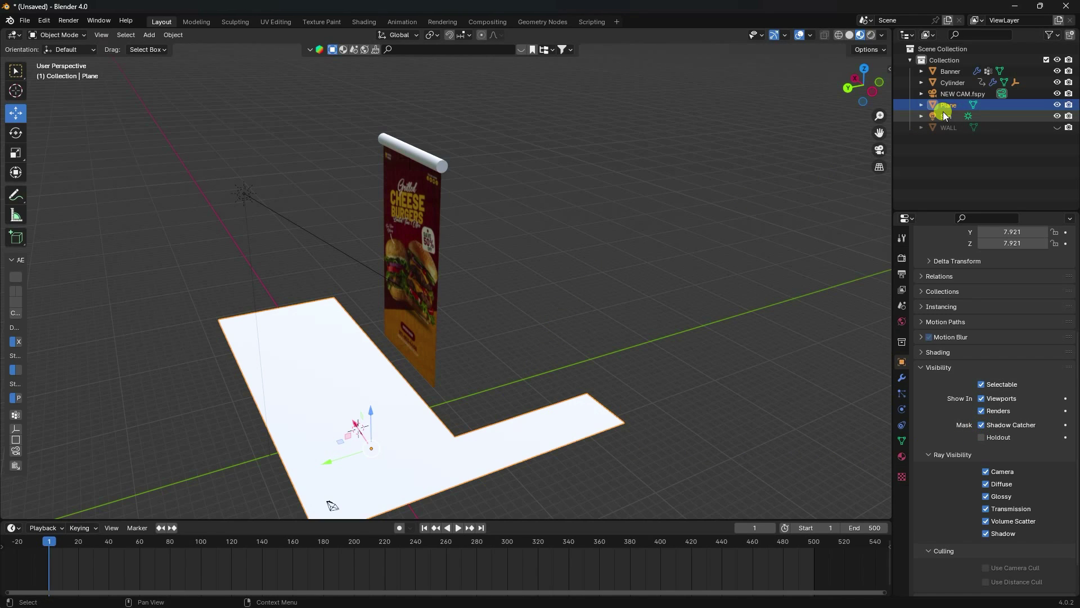
Step: Unhide the WALL, move it about -0.088 m along Y away from the banner, and view it through the camera
left_click(1057, 128)
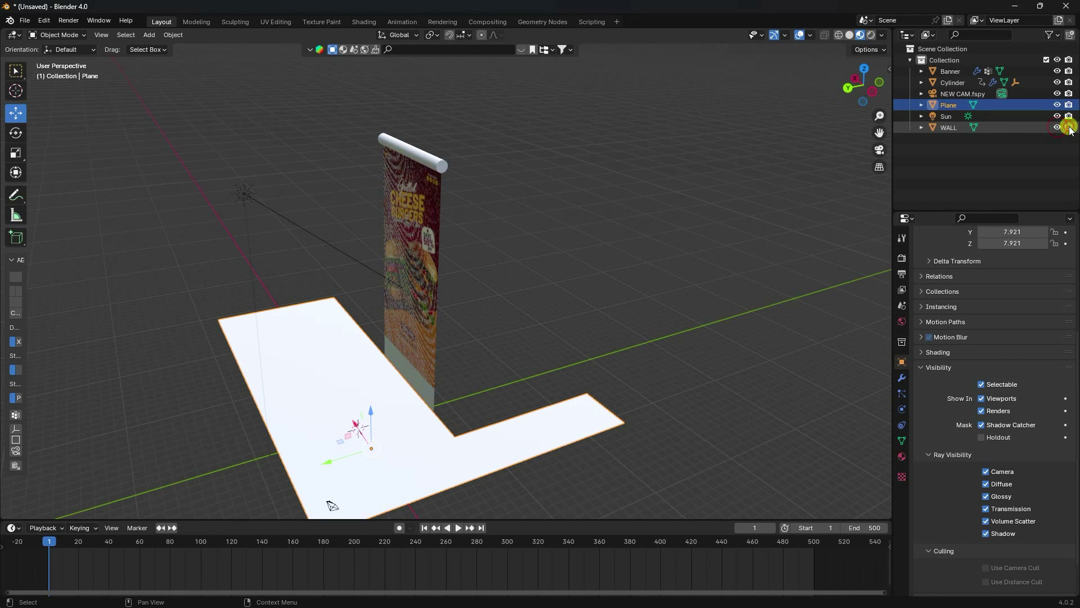
scroll(397, 410, "up", 5)
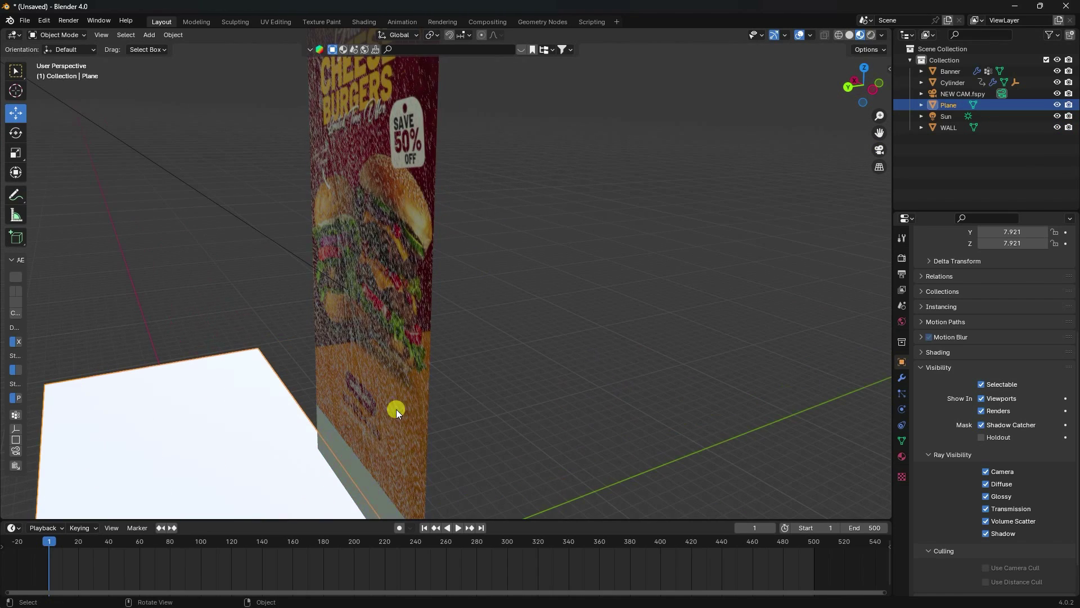
left_click(406, 403)
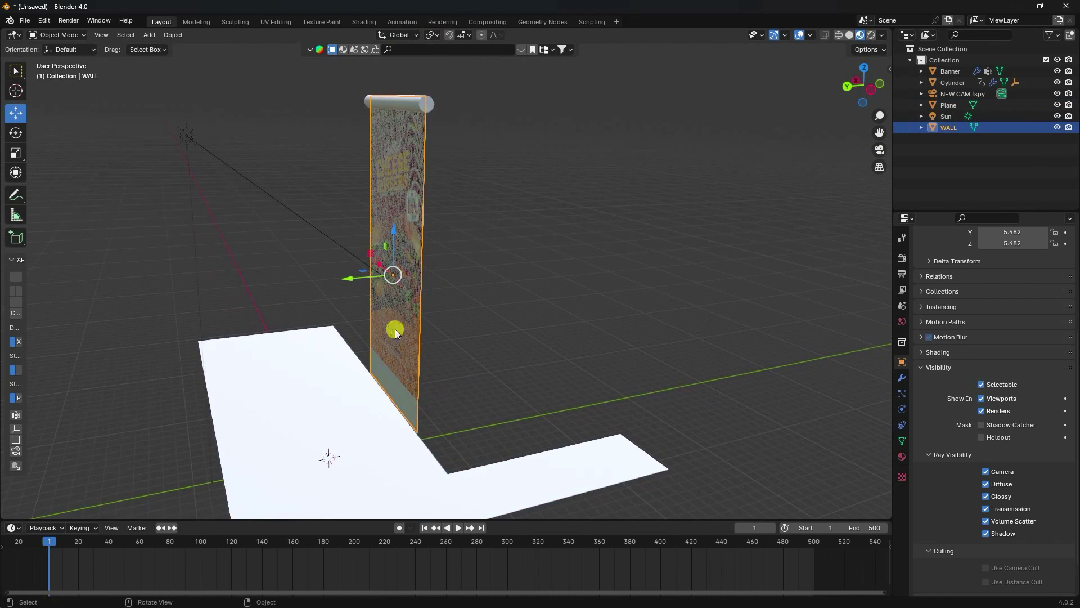
scroll(339, 290, "up", 3)
left_click_drag(303, 285, 309, 278)
middle_click_drag(308, 279, 539, 349)
key("KP_0")
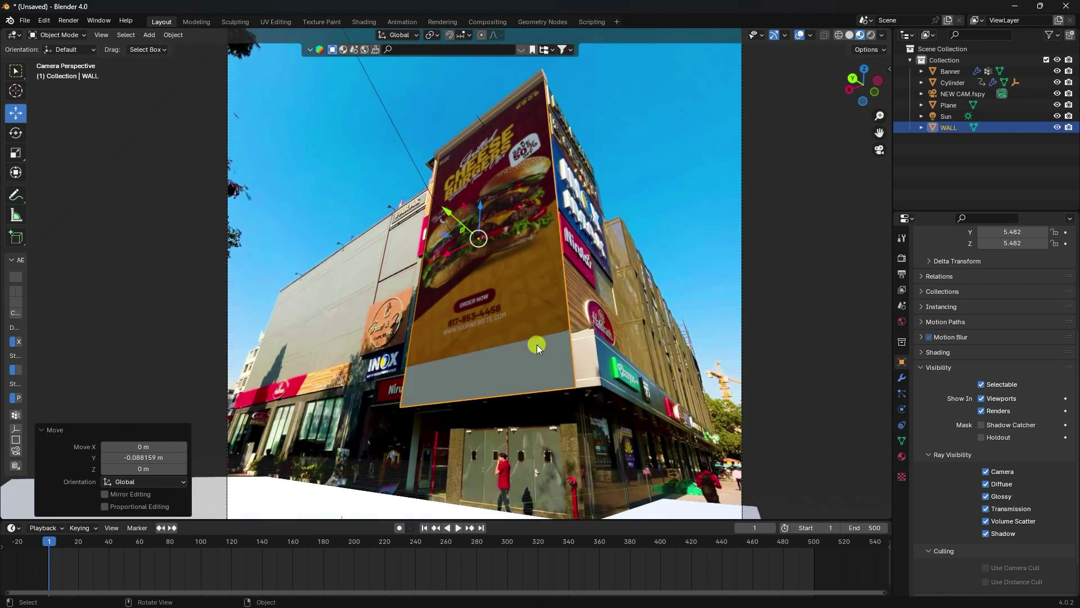
Step: Widen the WALL mesh in Edit Mode across the building's facade, moving its edge beside the INOX sign about -1.01 m along X
left_click(56, 35)
left_click(51, 59)
left_click_drag(331, 111, 414, 323)
left_click_drag(402, 268, 209, 315)
left_click_drag(560, 72, 458, 451)
left_click_drag(552, 42, 495, 494)
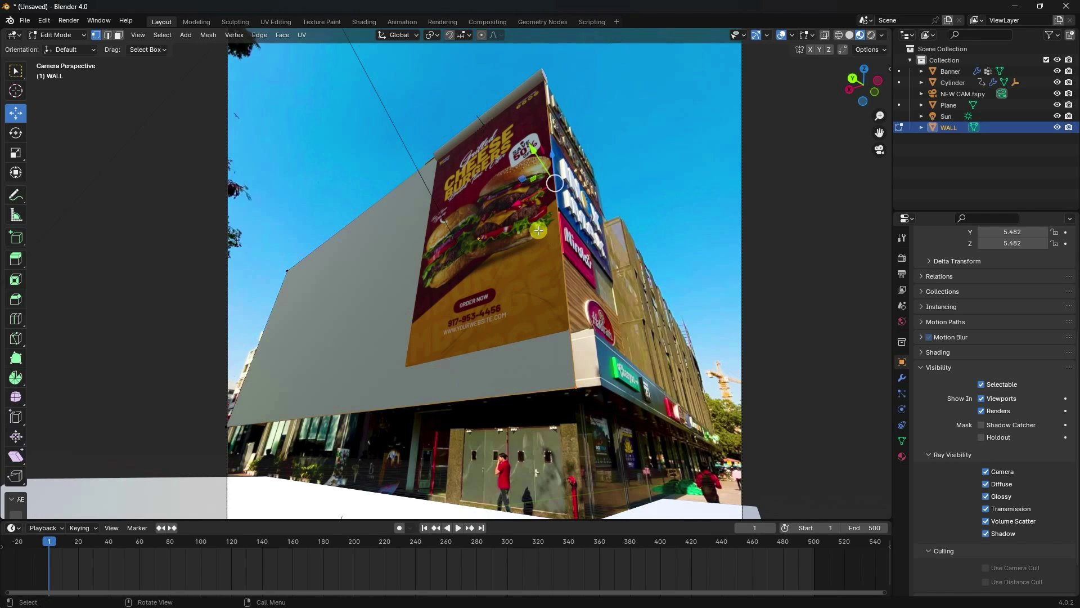
left_click_drag(521, 198, 544, 202)
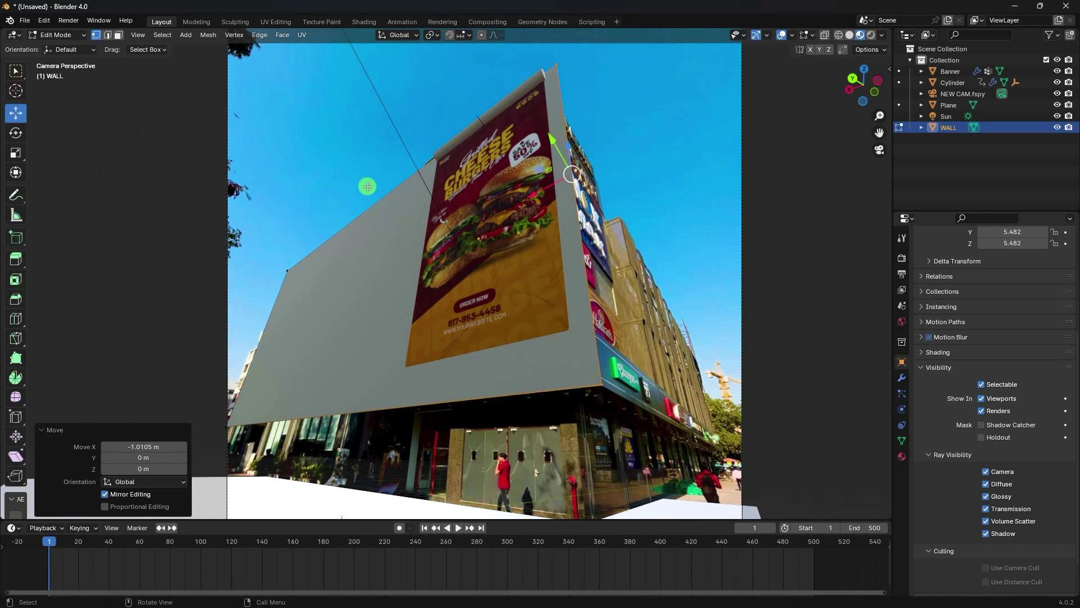
Step: Return to Object Mode and enable Shadow Catcher in the WALL's visibility settings
left_click(56, 35)
left_click(57, 49)
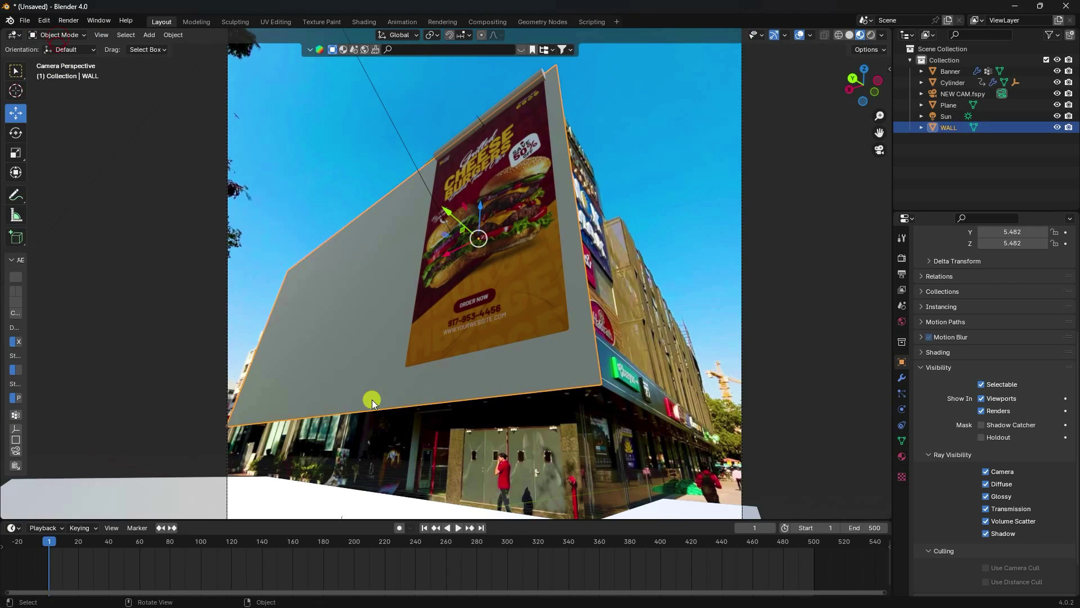
left_click(982, 426)
key("Right")
Step: Play the banner animation through to frame 106 and render that frame as a still image
left_click(456, 529)
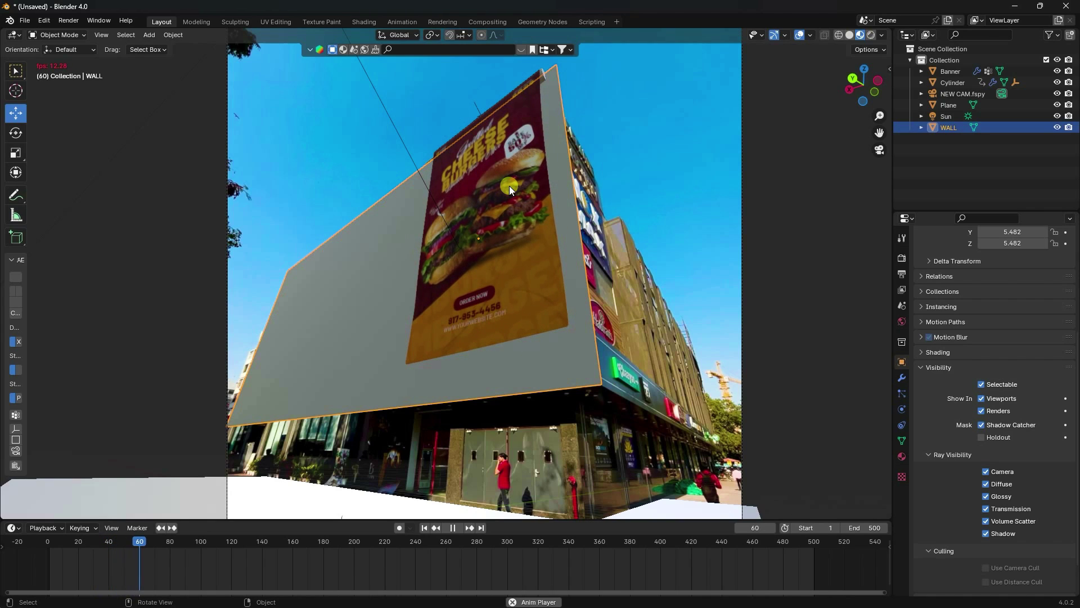
left_click(454, 528)
left_click(67, 24)
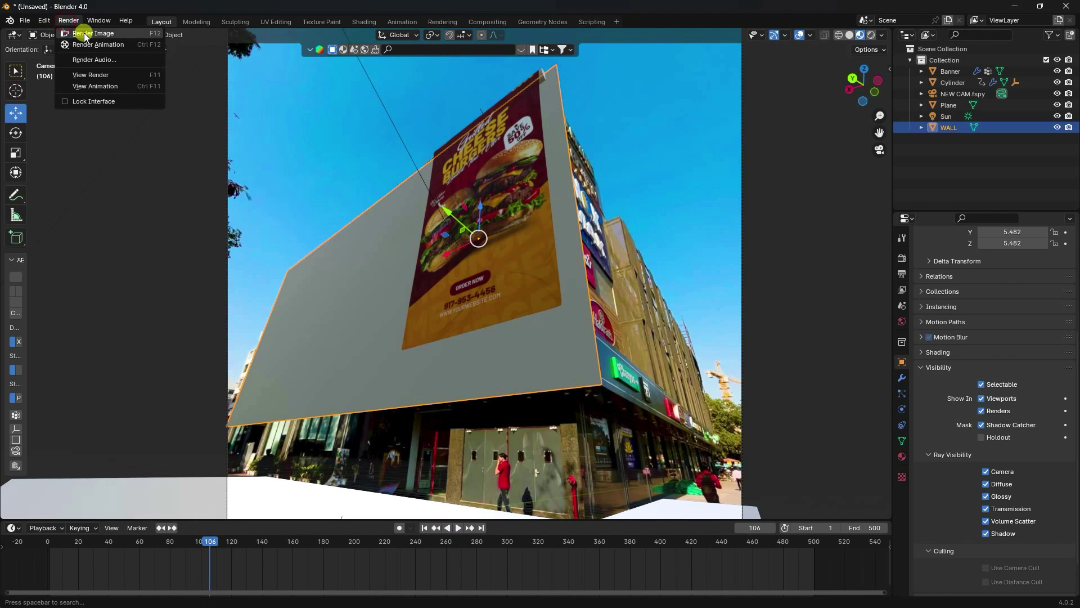
left_click(85, 34)
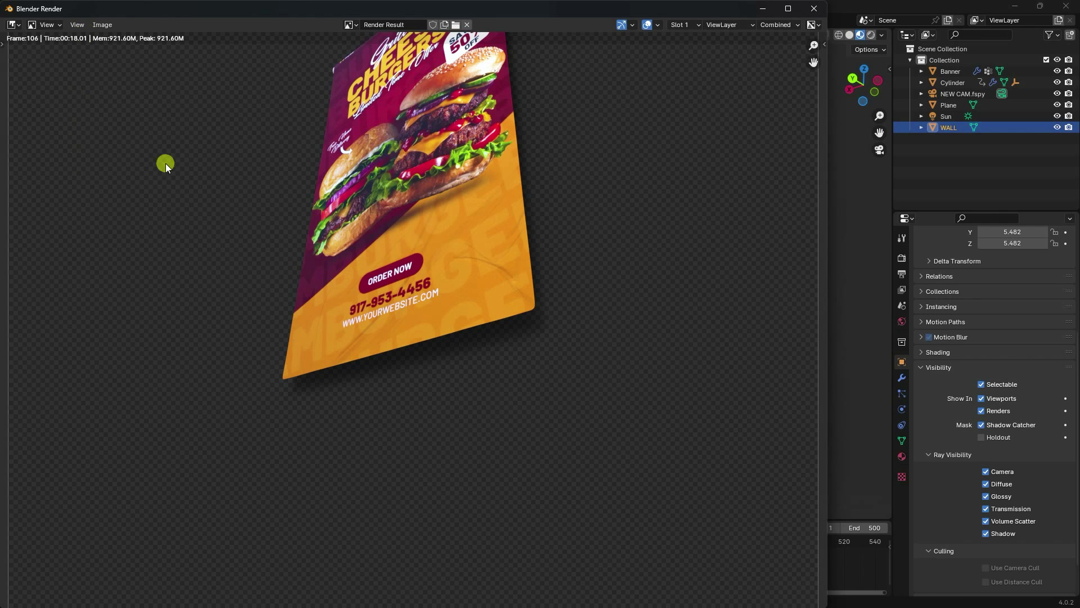
scroll(437, 328, "down", 2)
scroll(436, 318, "up", 1)
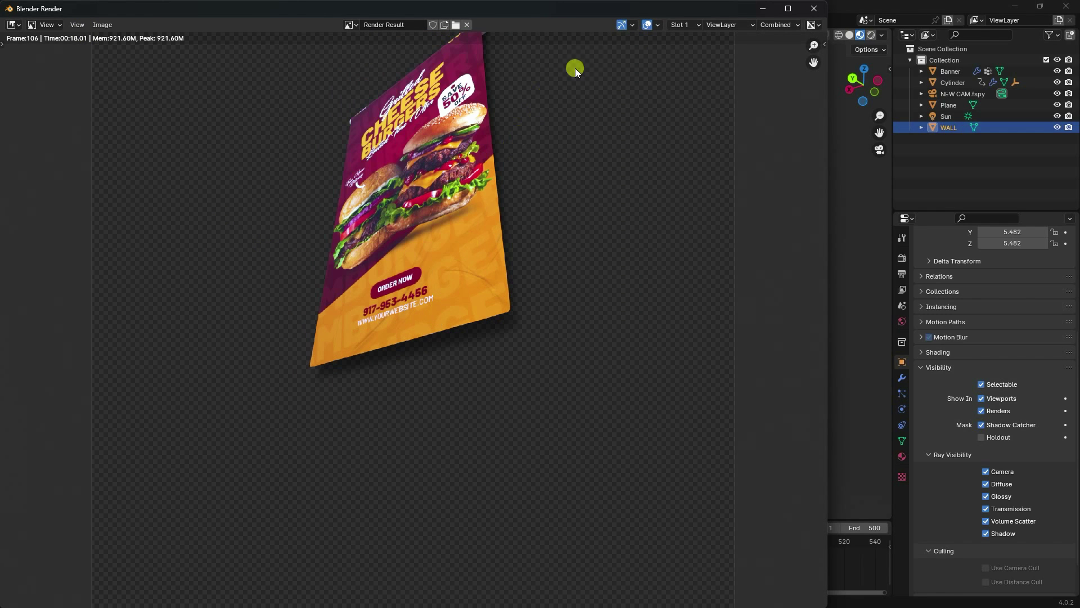
left_click(813, 8)
Step: Enable nodes for compositing and move the Composite node well away from the Render Layers node
left_click(488, 22)
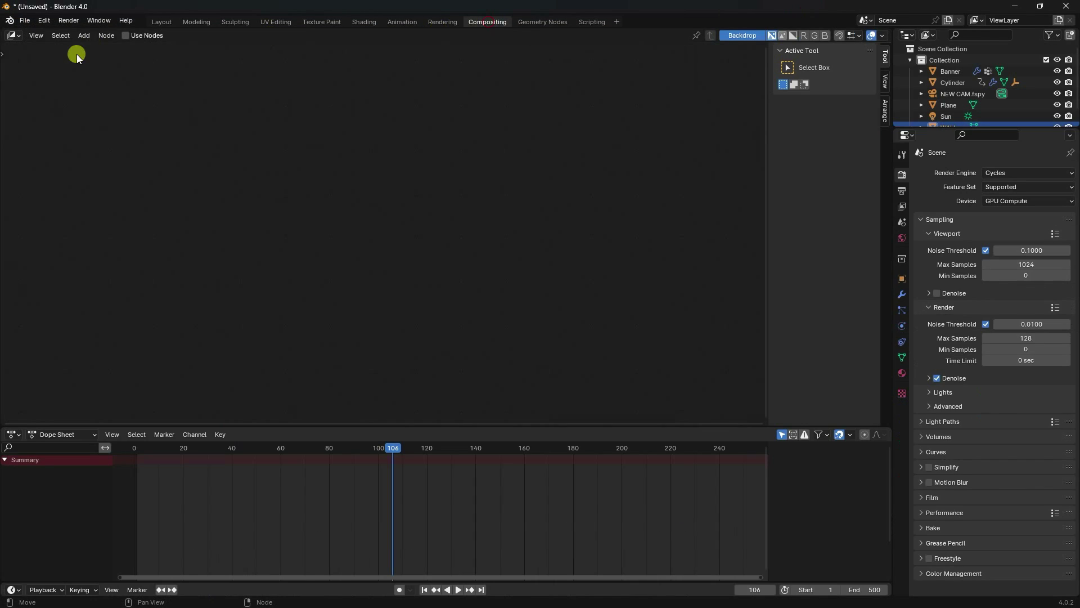
left_click(125, 36)
middle_click_drag(180, 157, 155, 292)
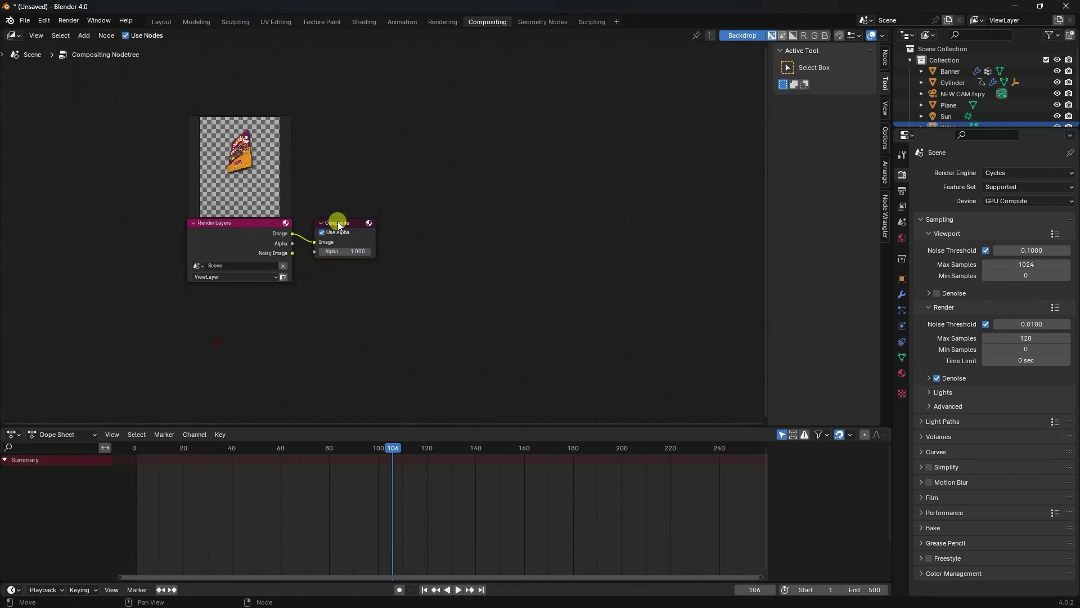
left_click_drag(337, 221, 622, 259)
scroll(524, 197, "up", 2)
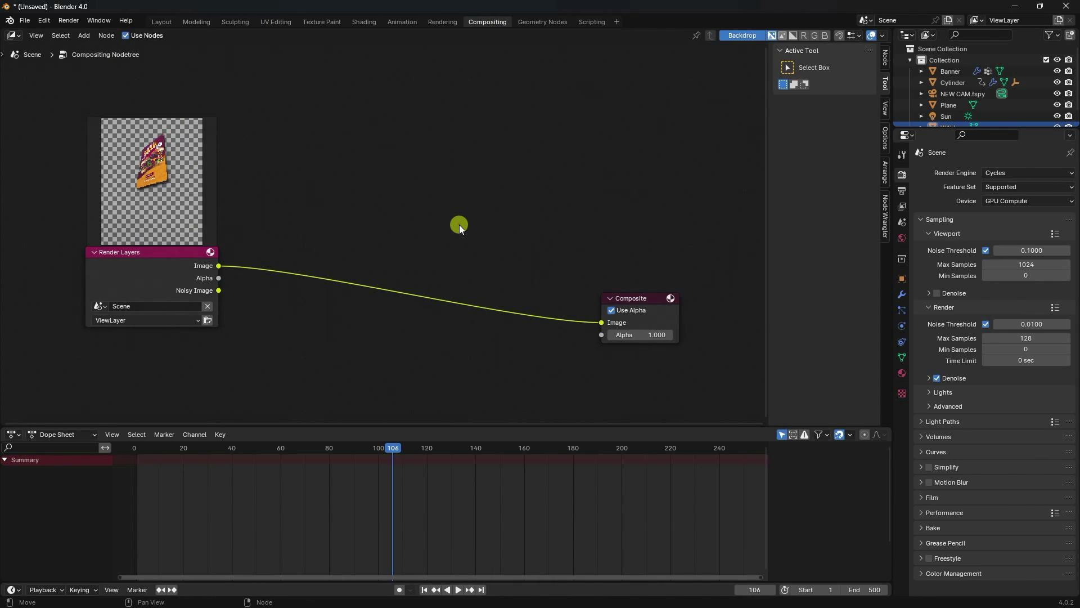
Step: Add an Image node to the compositing tree above the Render Layers node
key("shift+a")
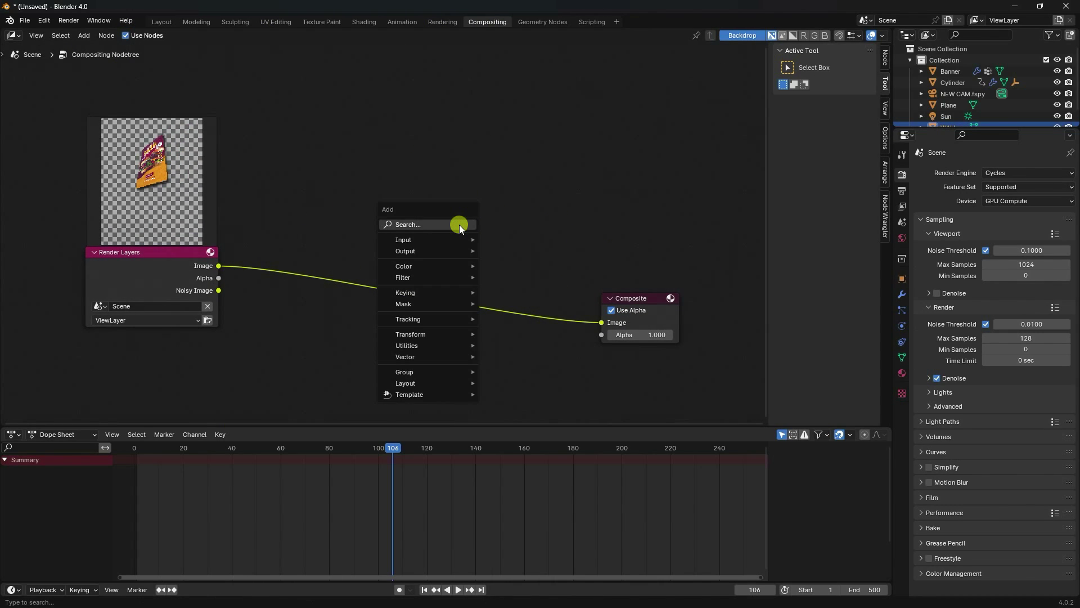
type("image")
left_click(511, 247)
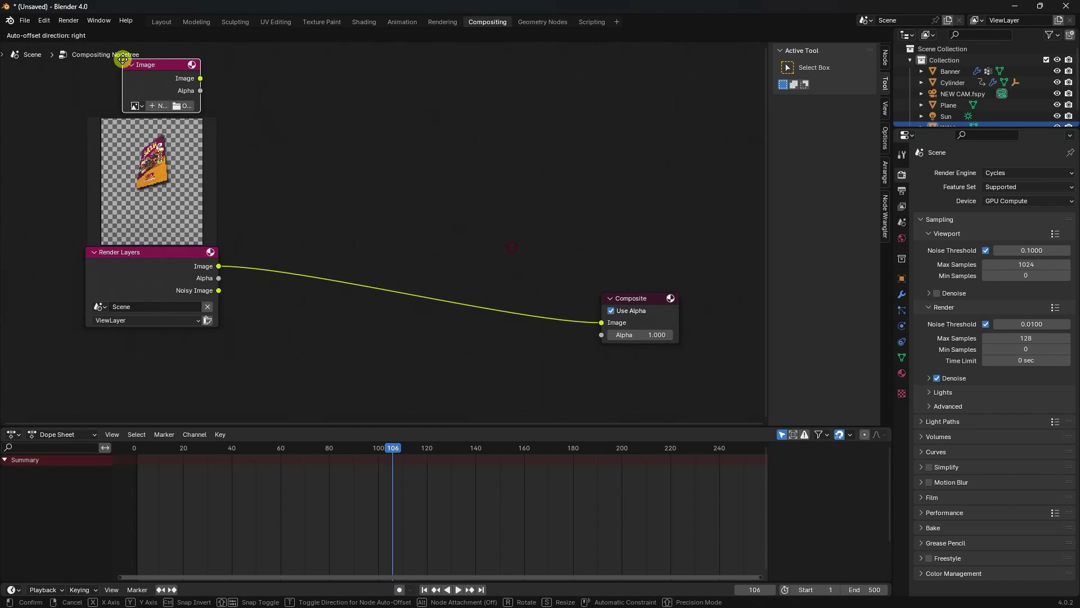
left_click(128, 94)
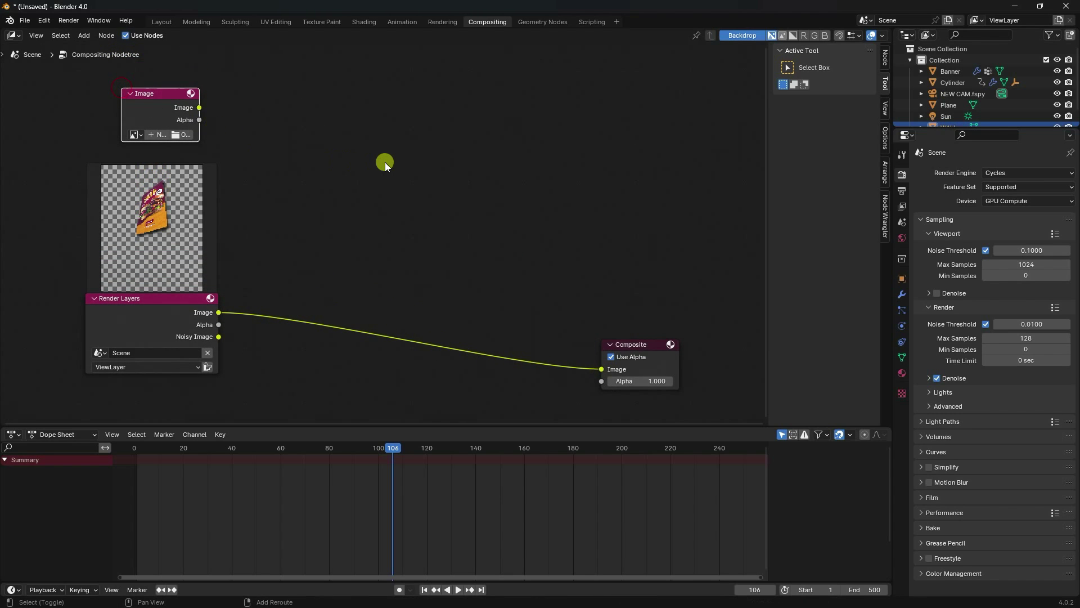
Step: Load the building photo from the desktop's VFX Banner folder into the Image node
left_click(179, 134)
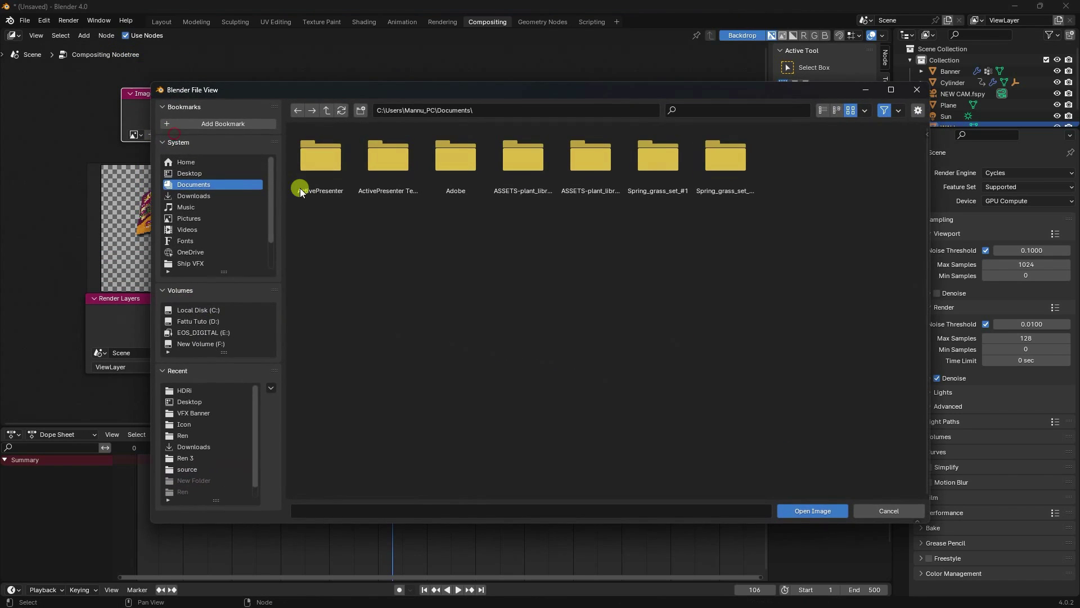
left_click(187, 172)
double_click(363, 165)
left_click(638, 194)
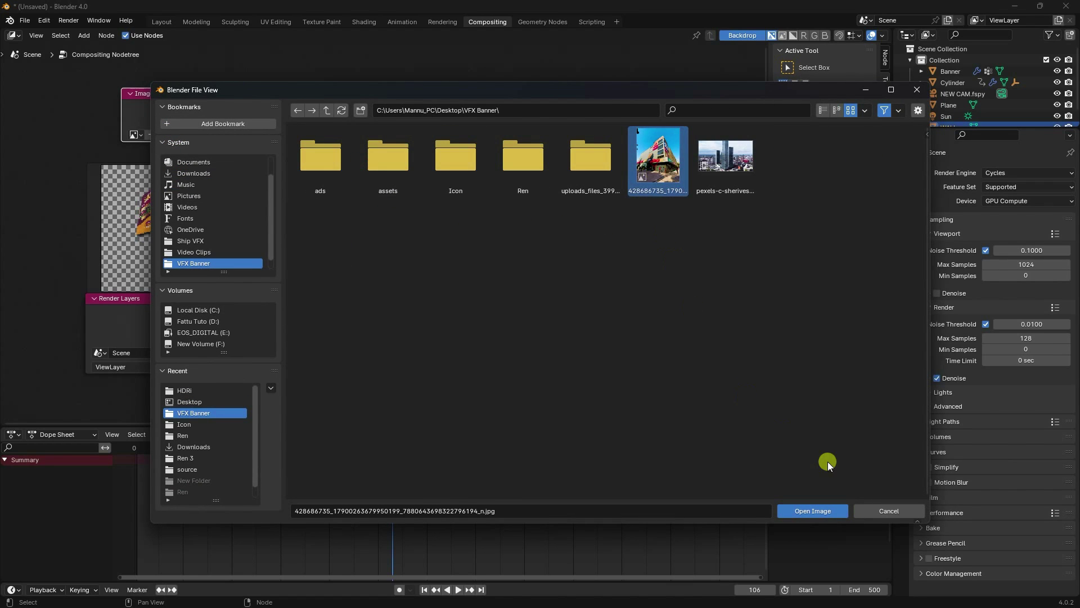
left_click(813, 511)
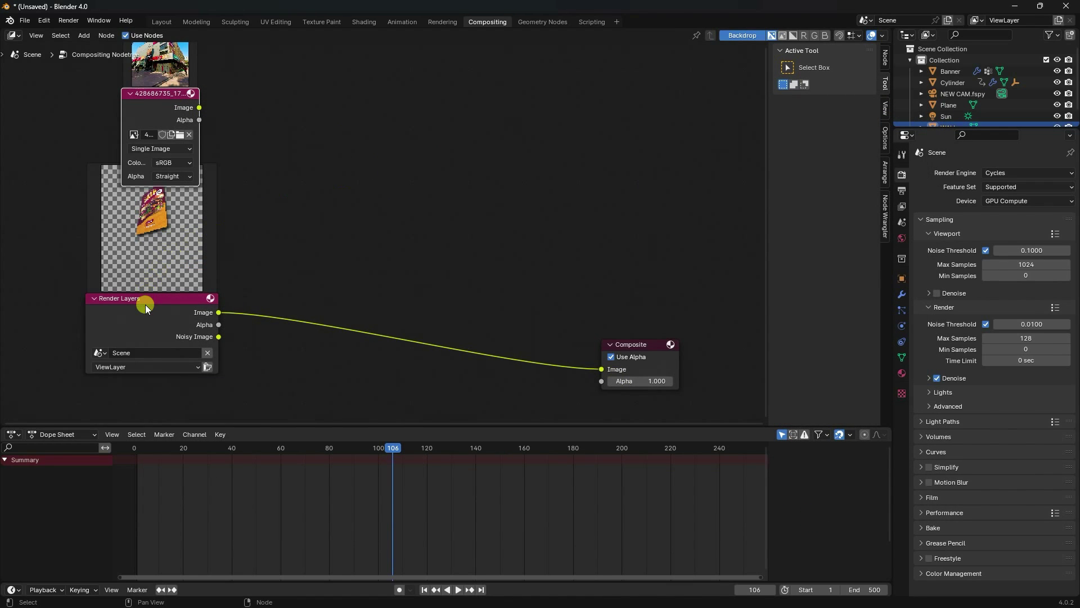
Step: Insert an Alpha Over node before Composite, feeding the building photo into its first image input and the Render Layers image into its second
left_click_drag(145, 305, 71, 343)
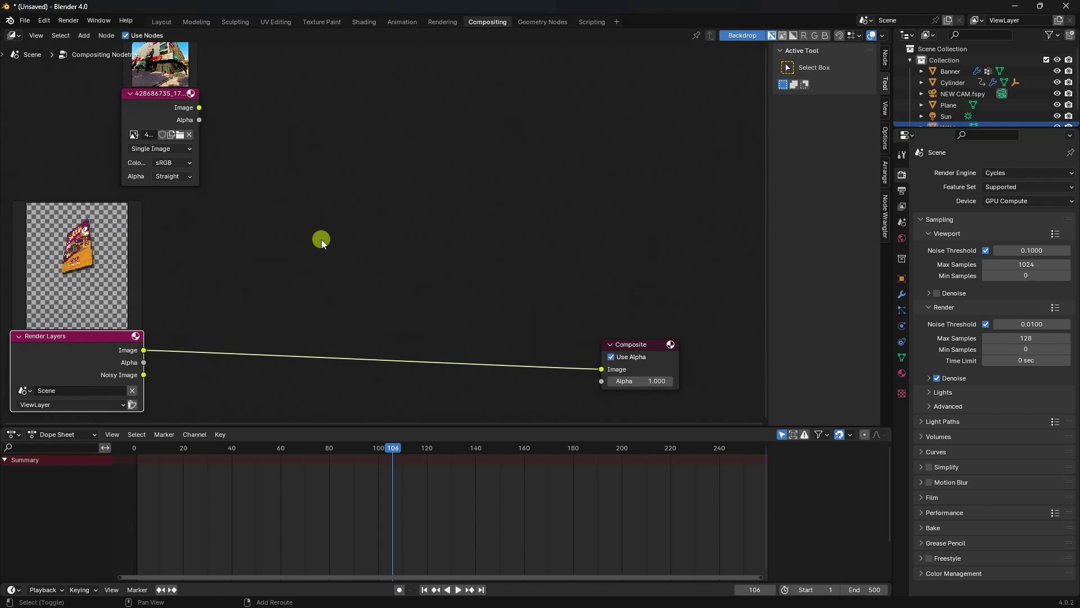
key("shift+a")
type("alpha")
left_click(387, 282)
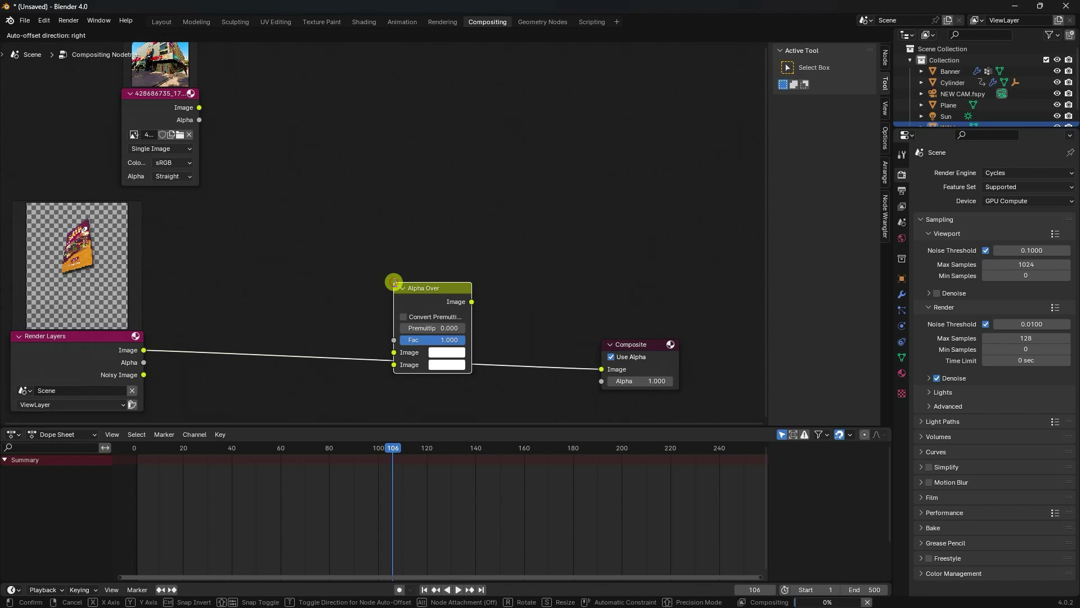
left_click(332, 315)
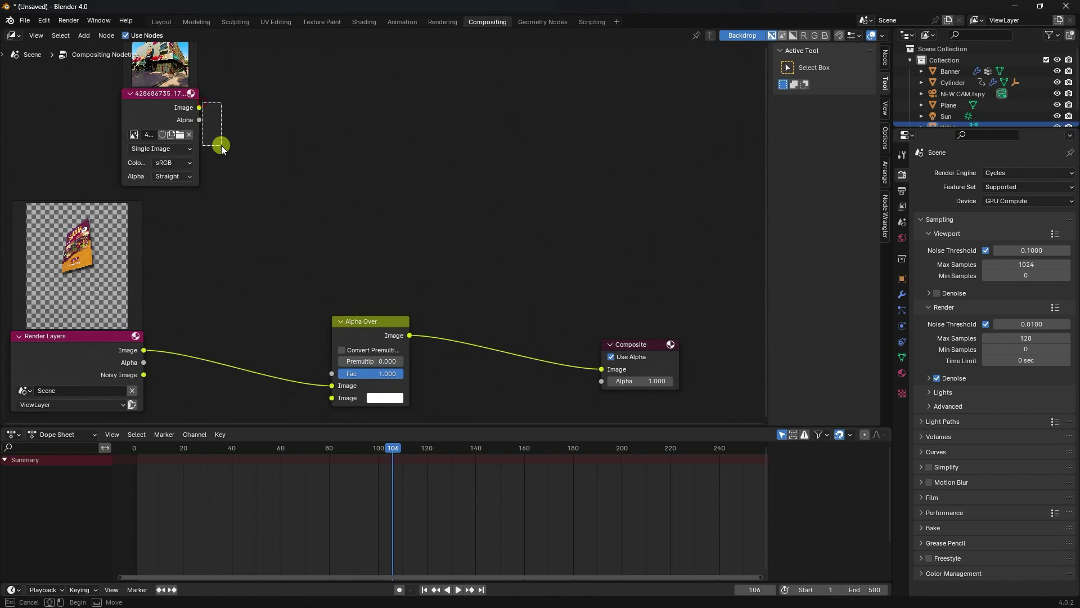
left_click_drag(200, 108, 332, 385)
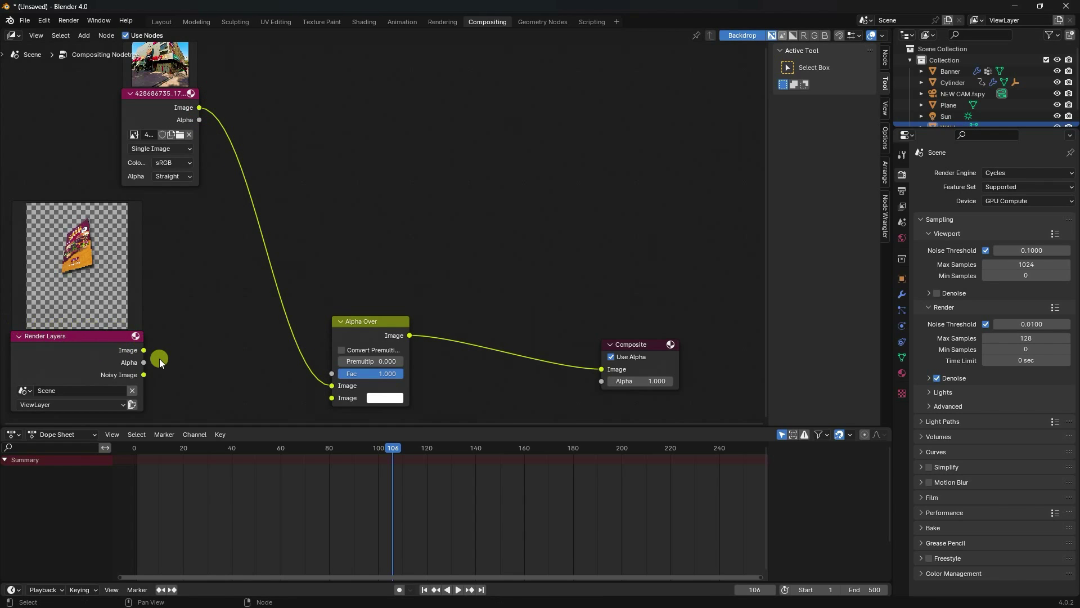
left_click_drag(144, 350, 332, 398)
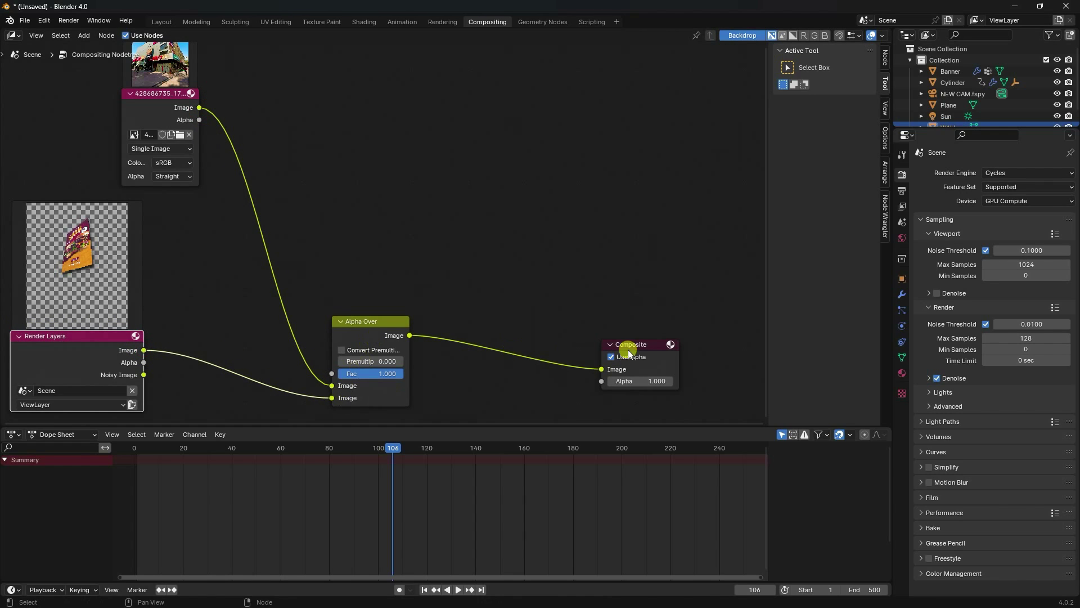
Step: Add a Viewer node below Composite, connect the Alpha Over image output to it, and shrink the backdrop to show the whole composite
left_click_drag(628, 350, 604, 228)
key("shift+a")
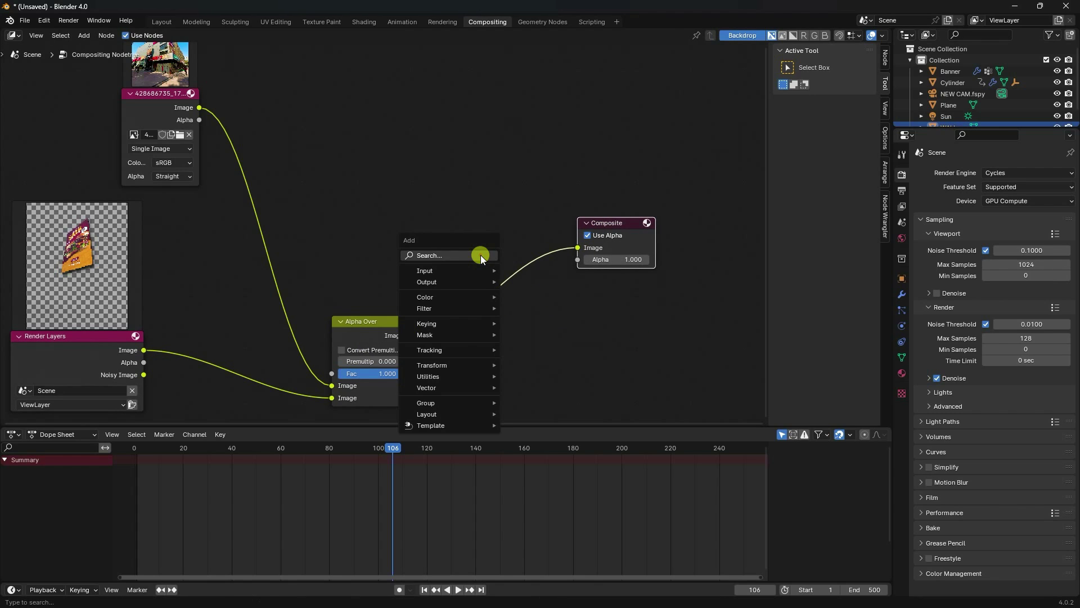
left_click(480, 252)
left_click(537, 301)
left_click(596, 345)
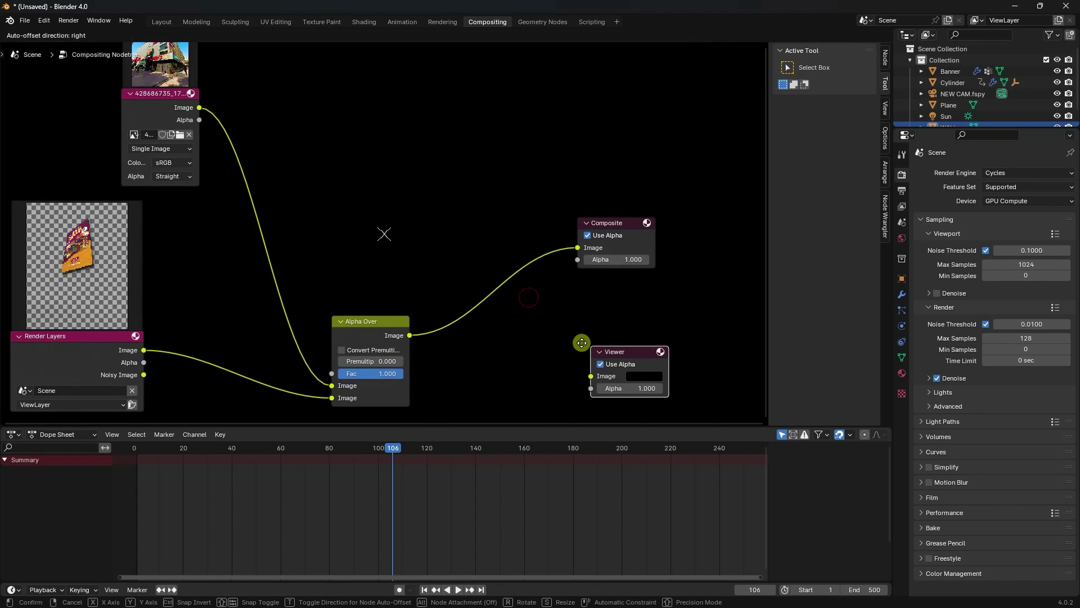
left_click_drag(408, 336, 581, 372)
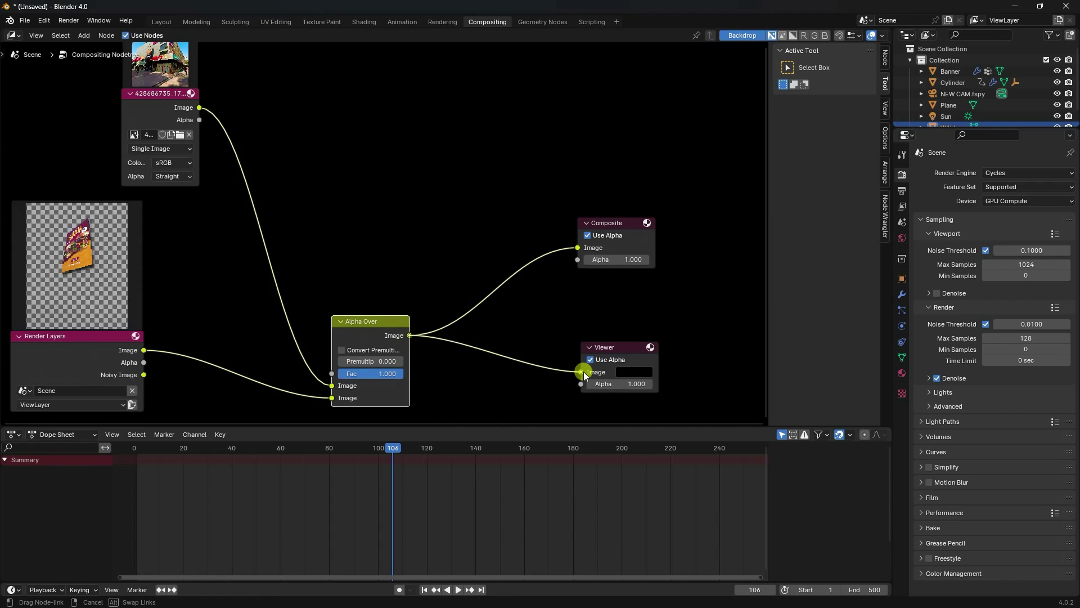
scroll(583, 371, "down", 2)
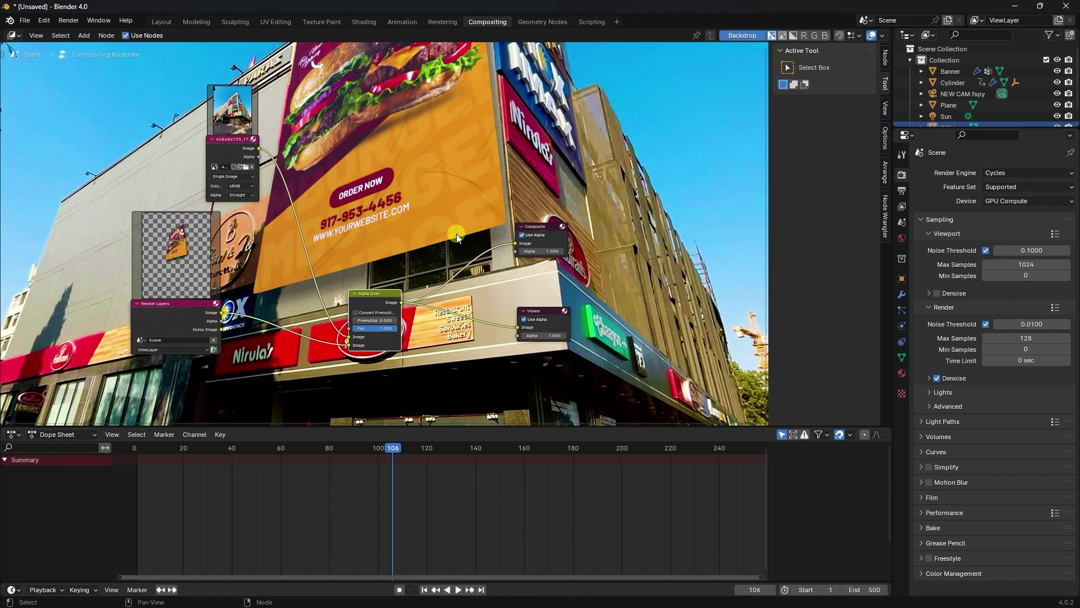
key("v")
key("v")
key("v")
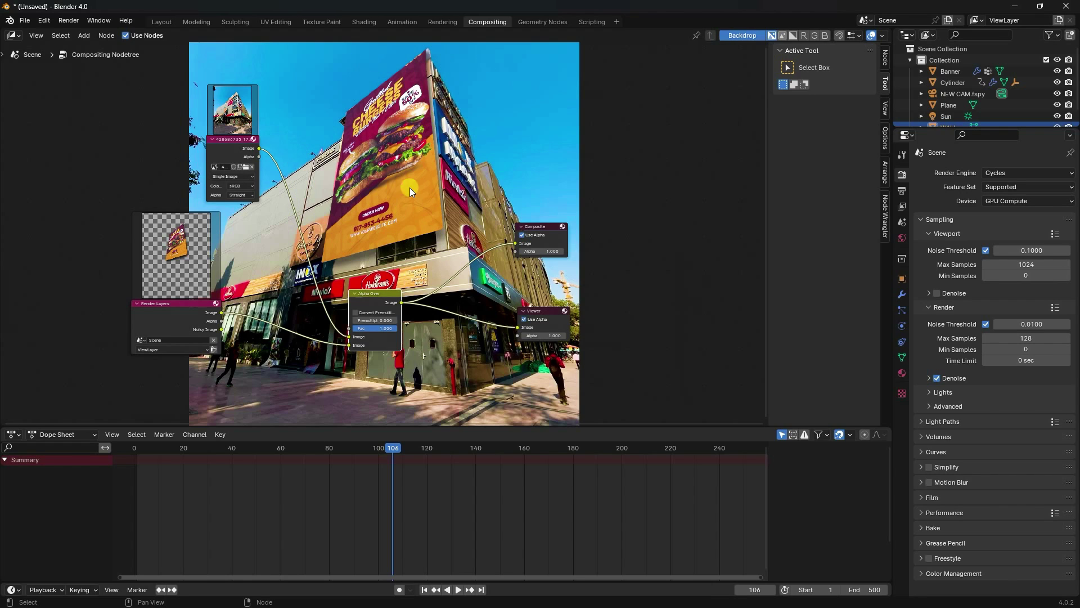
Step: Return to the Layout workspace at frame 1 and create a new scene collection named Burger
left_click(161, 21)
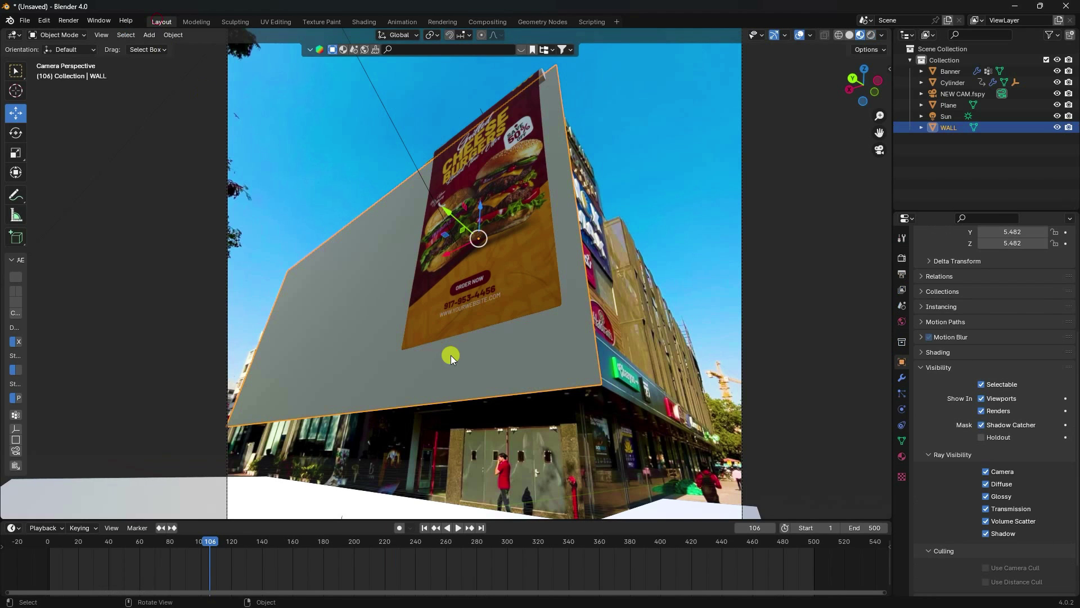
left_click(426, 528)
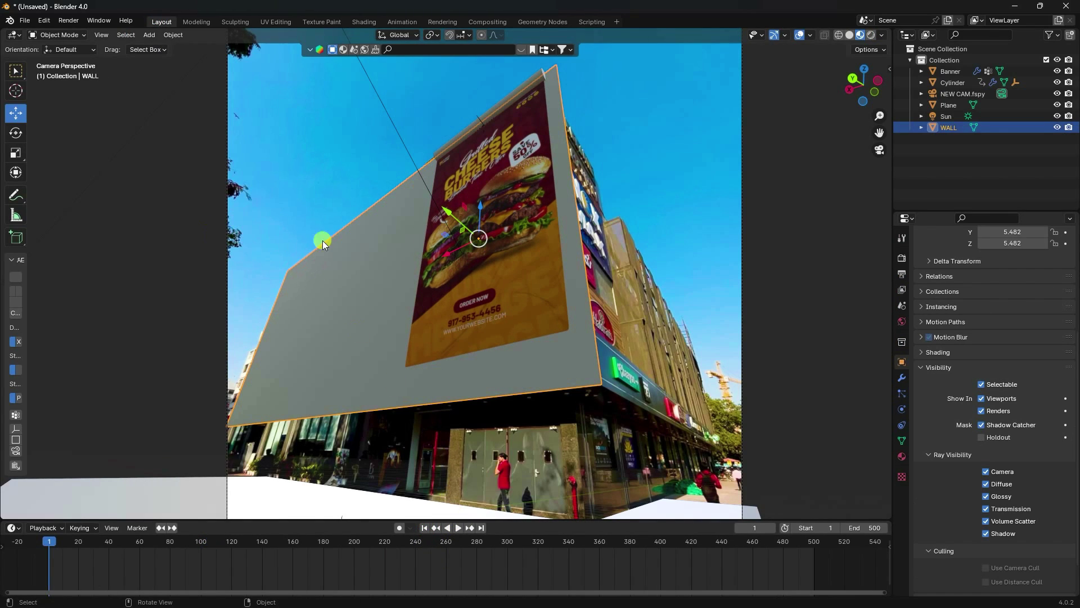
right_click(915, 147)
left_click(916, 146)
double_click(951, 139)
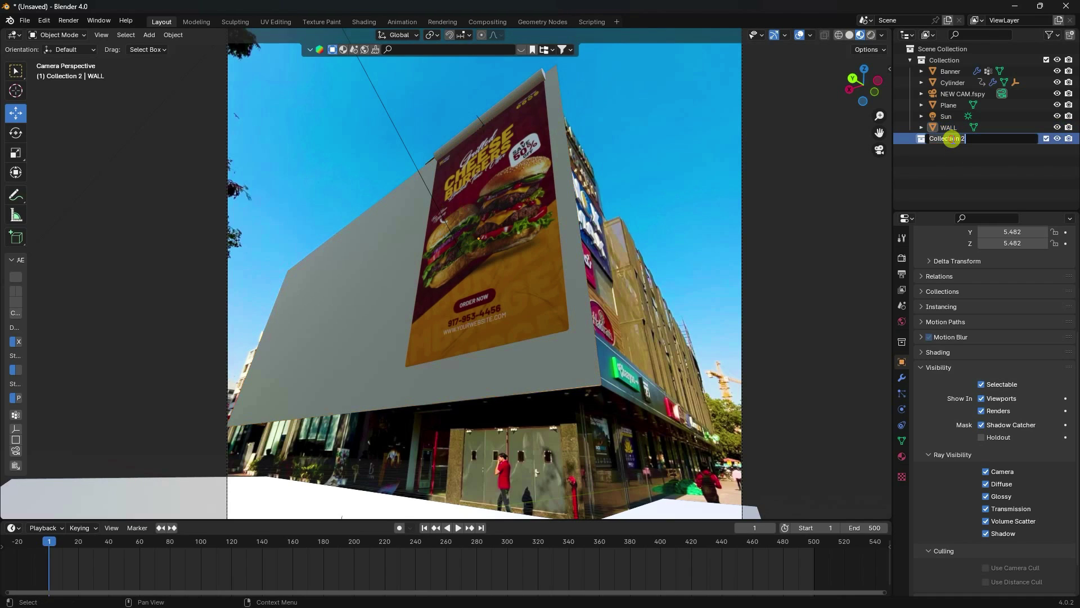
type("Burger")
key("Return")
Step: Append the collection named Collection from Burger new.blend in the VFX Banner folder into the Burger collection
left_click(26, 20)
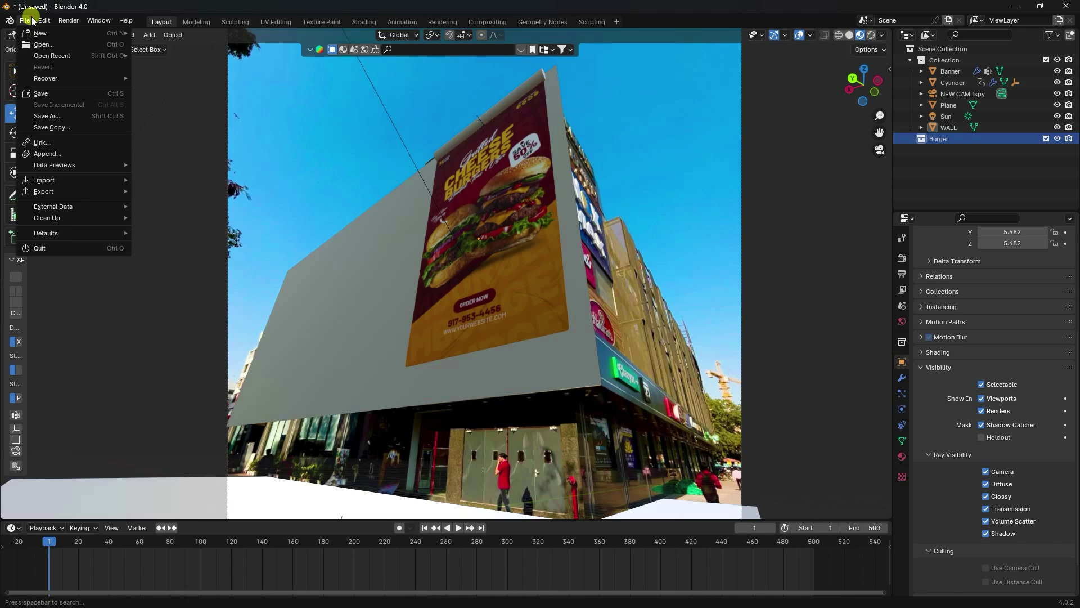
left_click(47, 153)
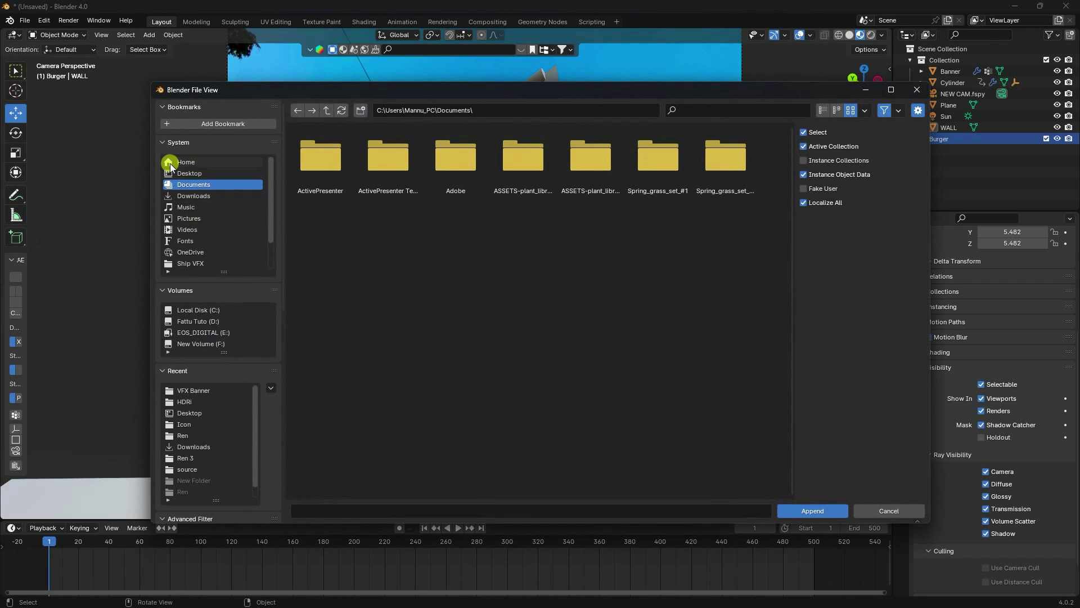
left_click(190, 174)
double_click(394, 153)
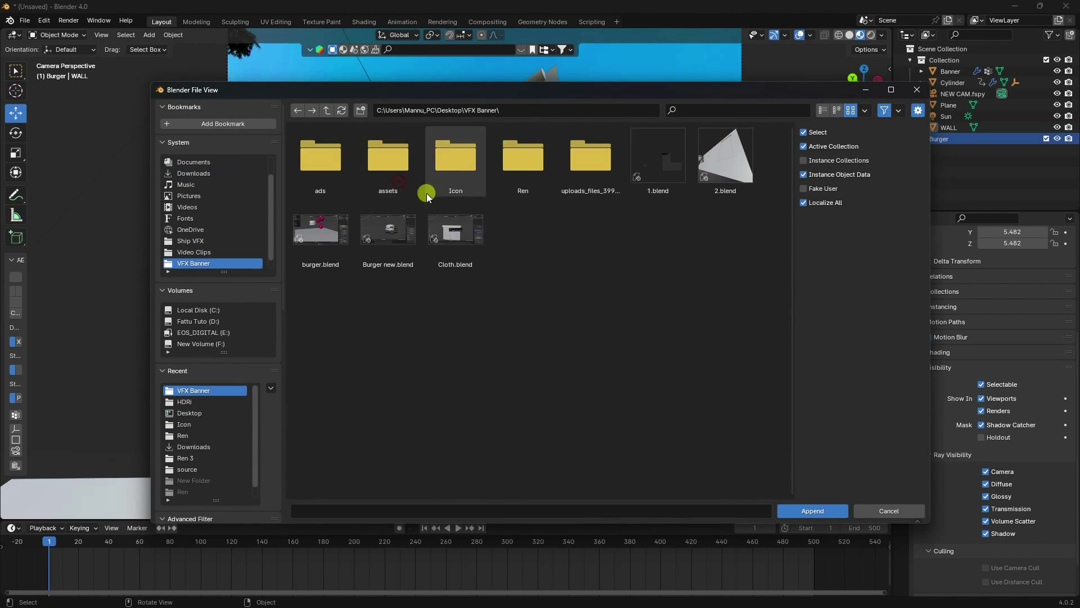
left_click(393, 243)
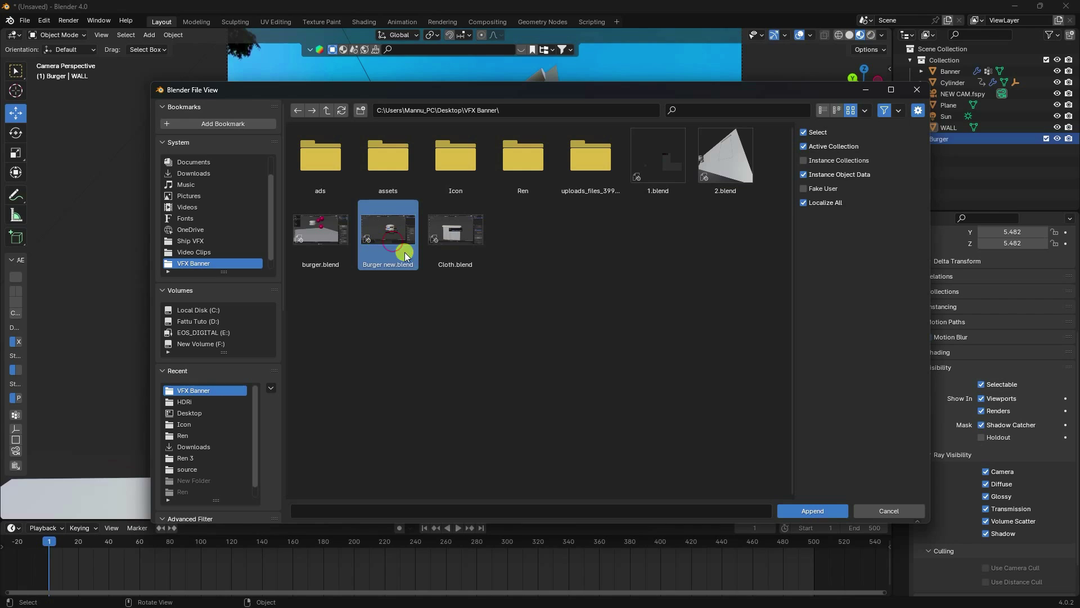
left_click(785, 510)
left_click(397, 181)
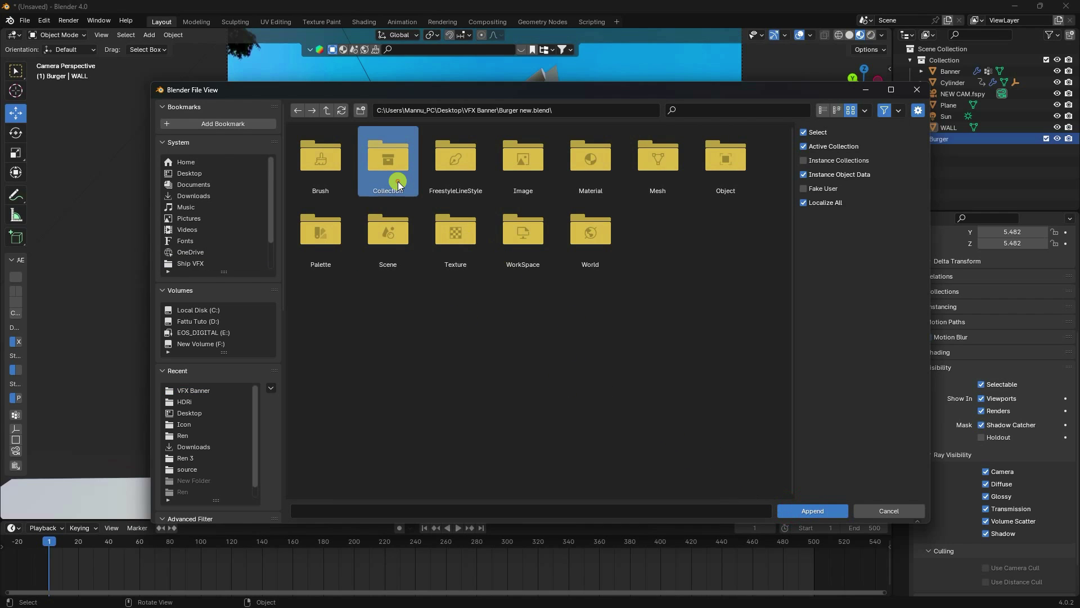
double_click(389, 166)
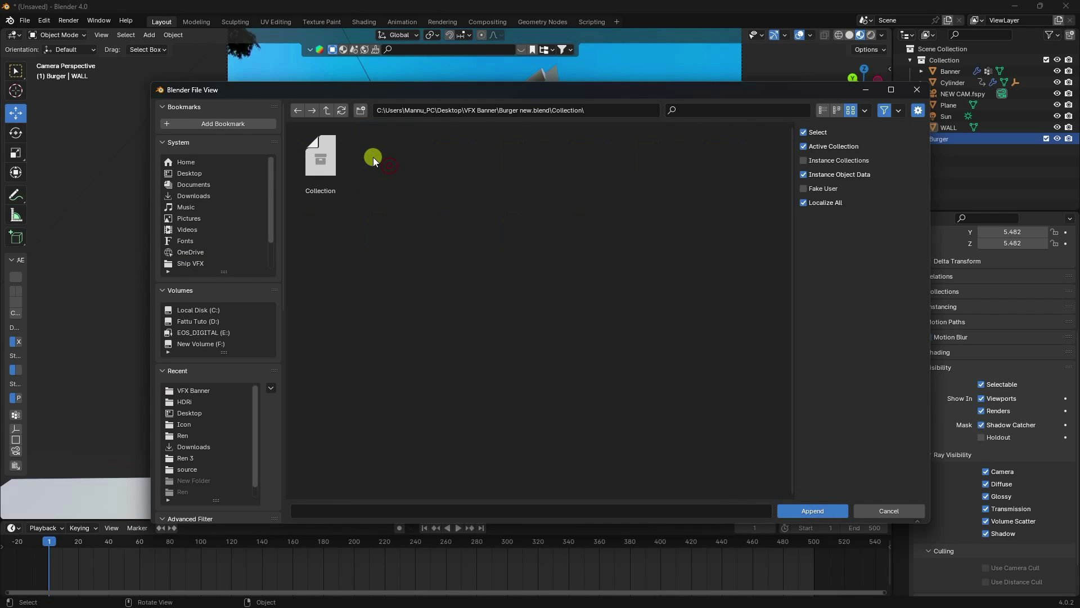
left_click(349, 179)
left_click(805, 511)
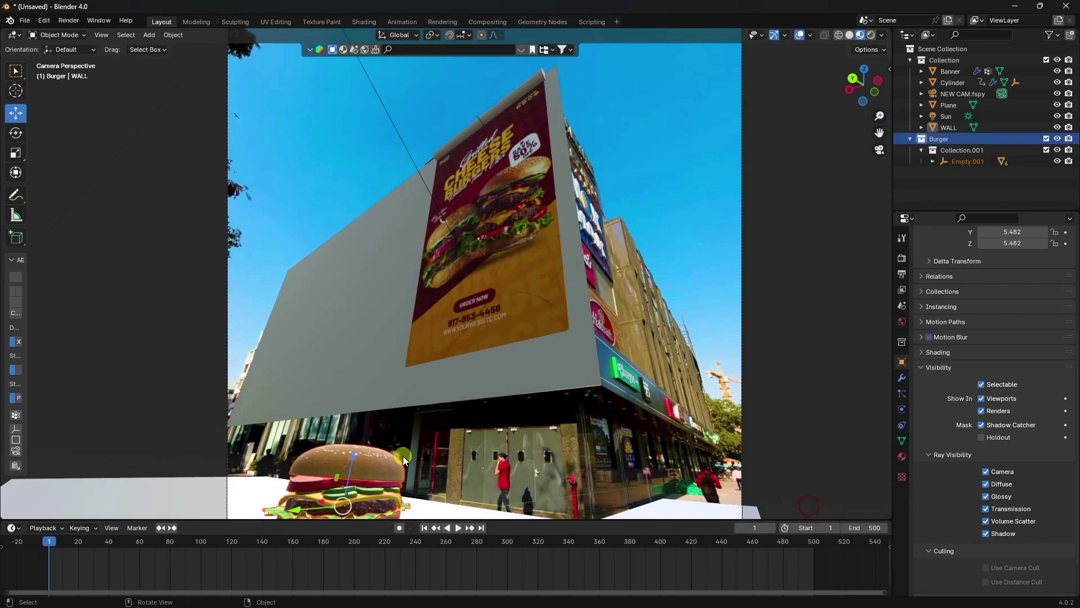
Step: Select Empty.001 with its whole hierarchy and raise the burger about 7.1 m along Z in front of the wall
scroll(394, 452, "down", 3)
scroll(394, 451, "up", 3)
left_click(970, 162)
right_click(970, 161)
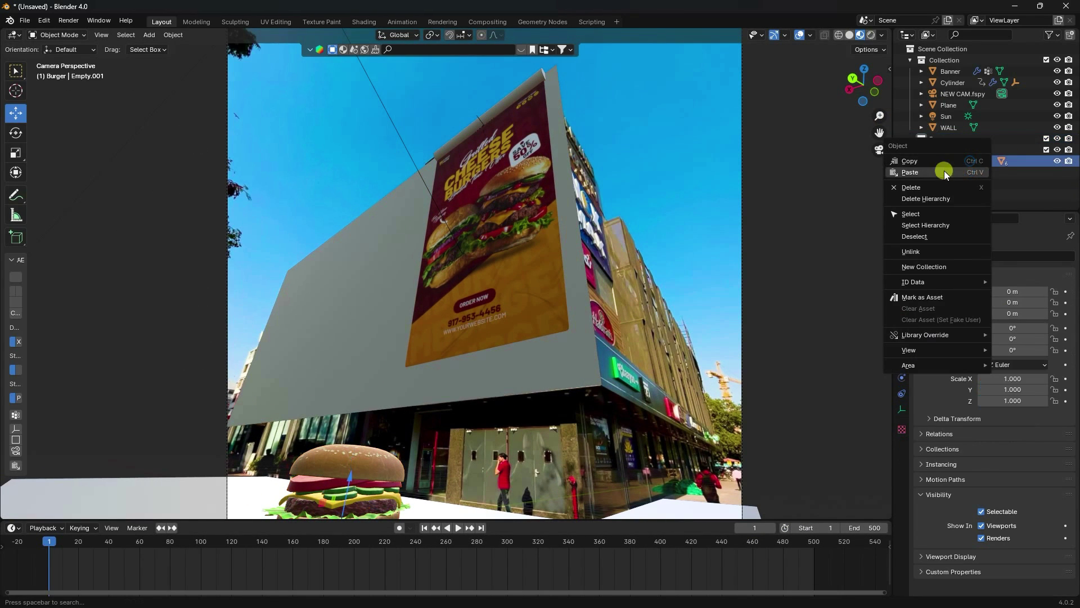
left_click(927, 224)
left_click_drag(354, 454, 387, 273)
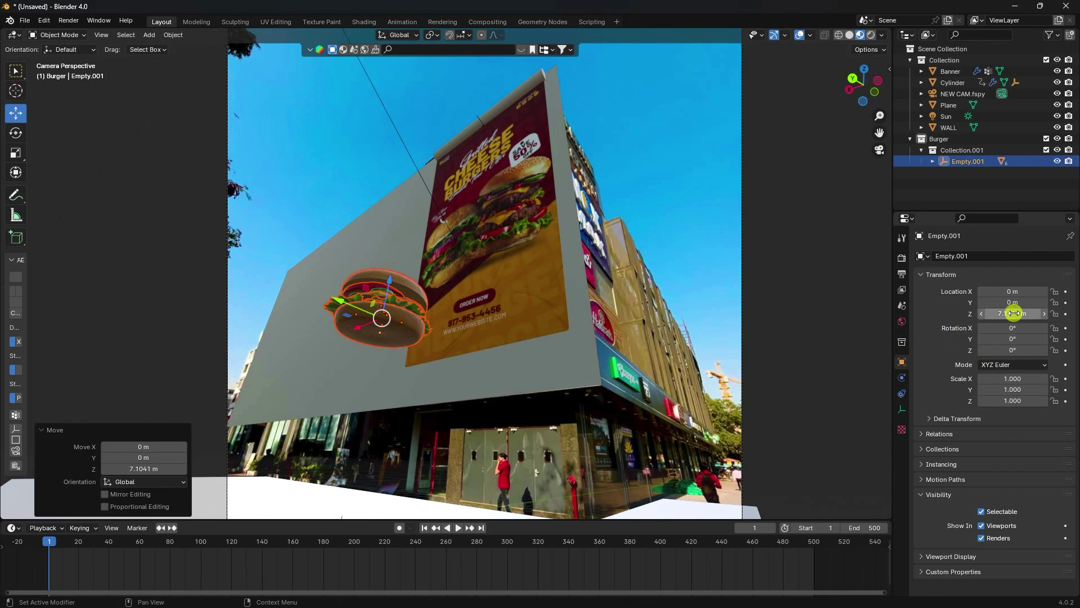
Step: Move Empty.001 out of frame to X 23.67 m, Y 2.24 m, Z 7.3698 m and insert a Location & Rotation keyframe at frame 1
left_click_drag(1013, 291, 506, 439)
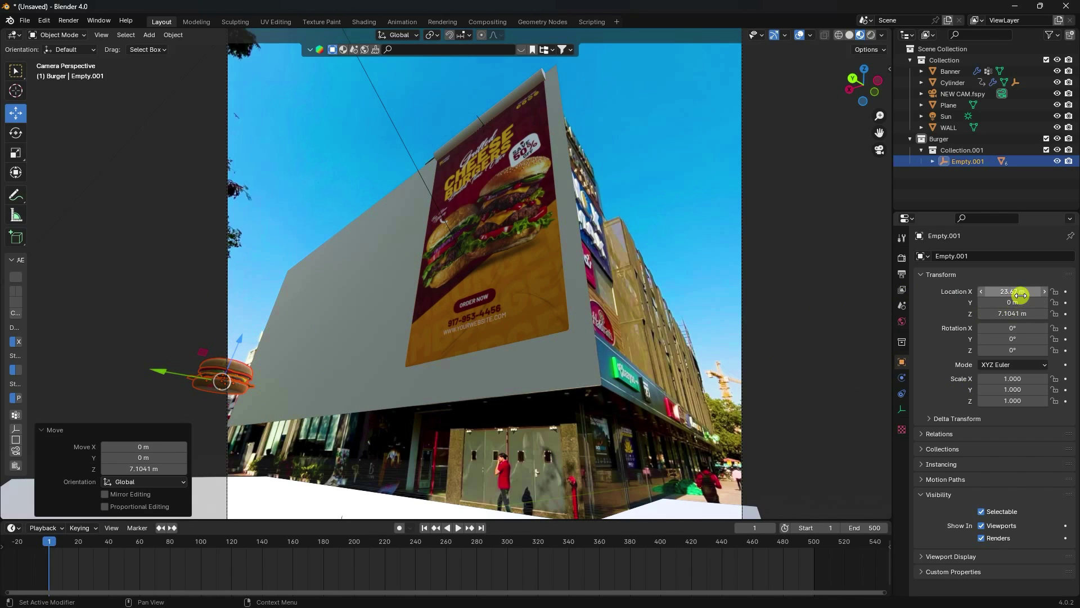
left_click_drag(1008, 302, 274, 312)
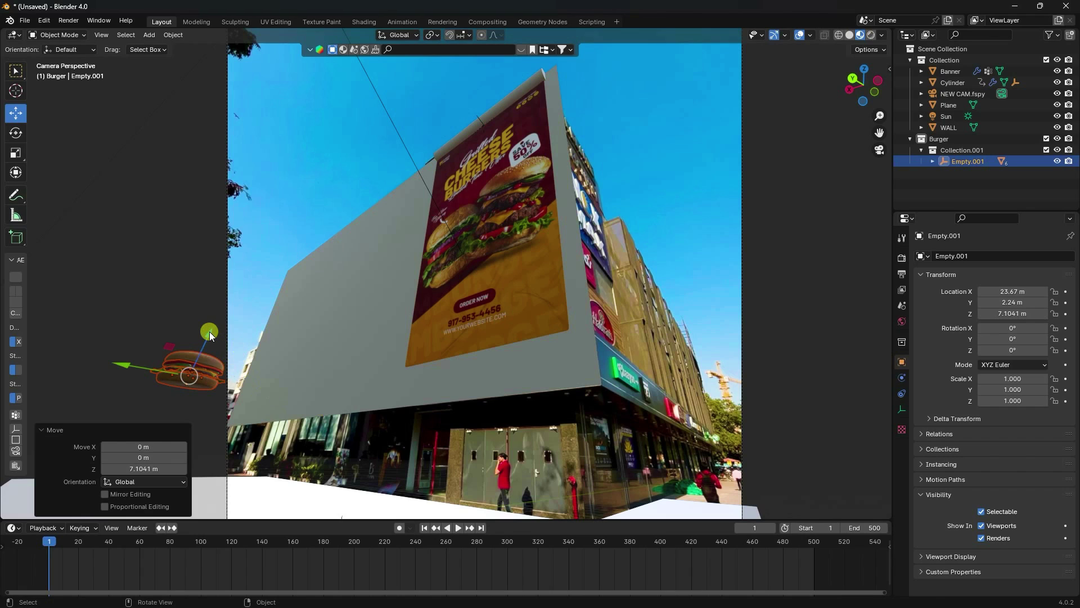
left_click_drag(209, 332, 183, 325)
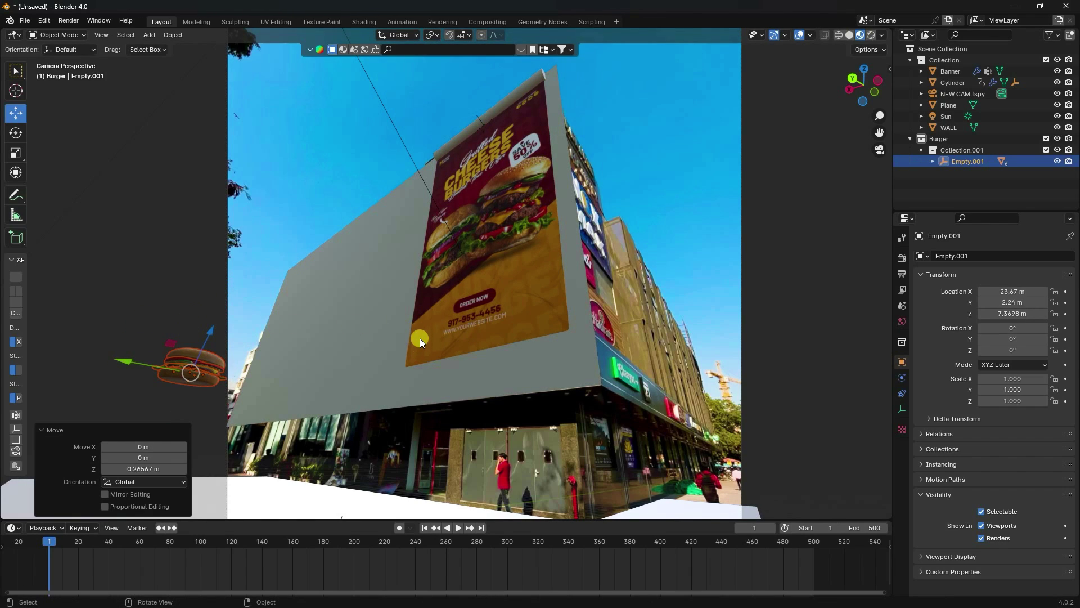
key("i")
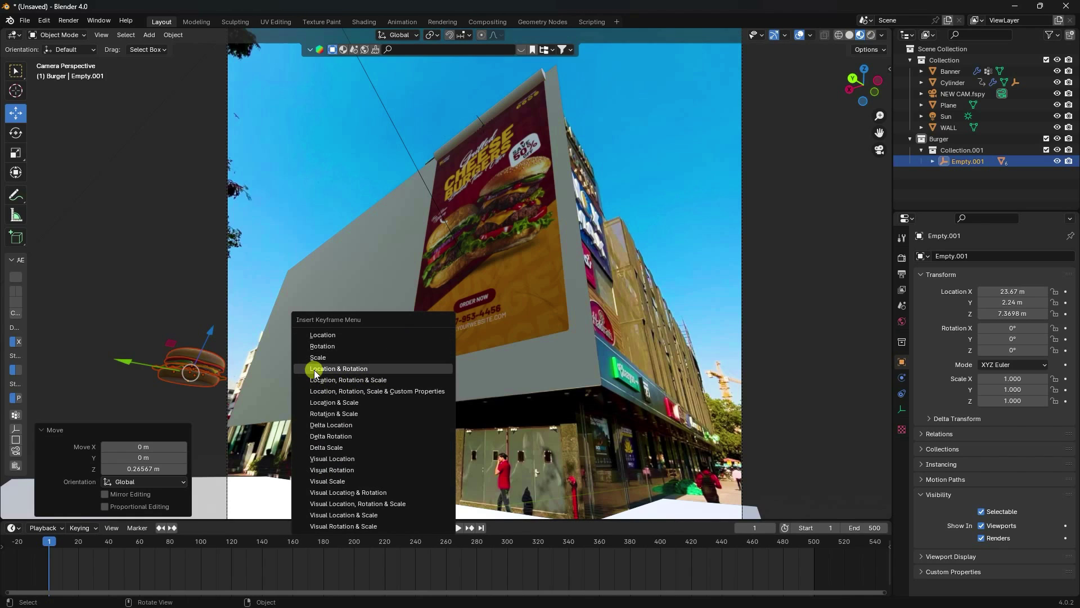
left_click(348, 368)
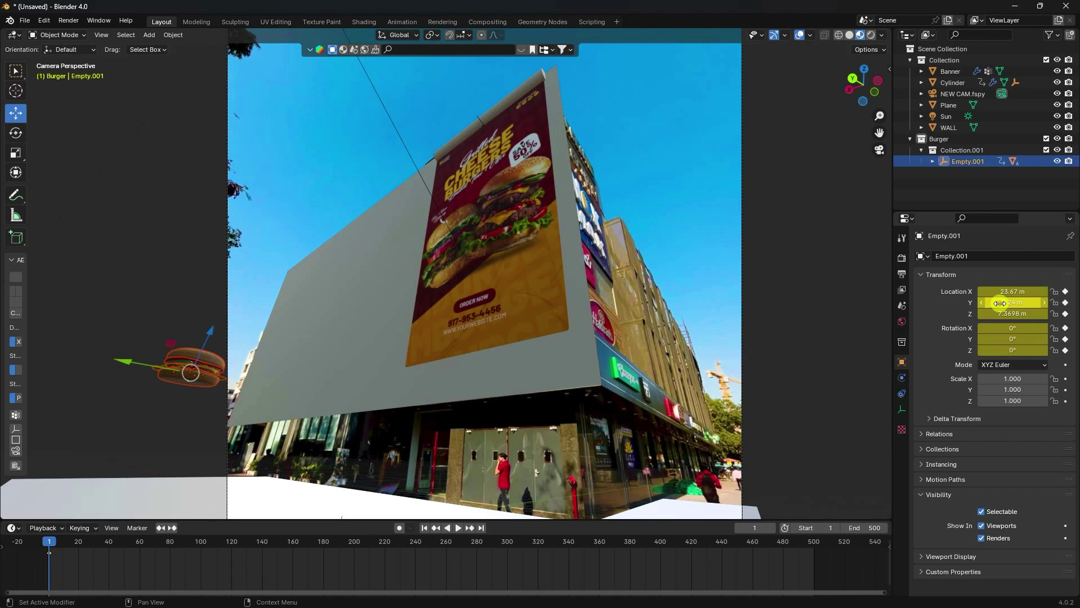
Step: At frame 500, set Empty.001's X location to -15.04 m and rotation to -103°, 143°, 30°, and keyframe location and rotation
left_click_drag(1000, 304, 558, 269)
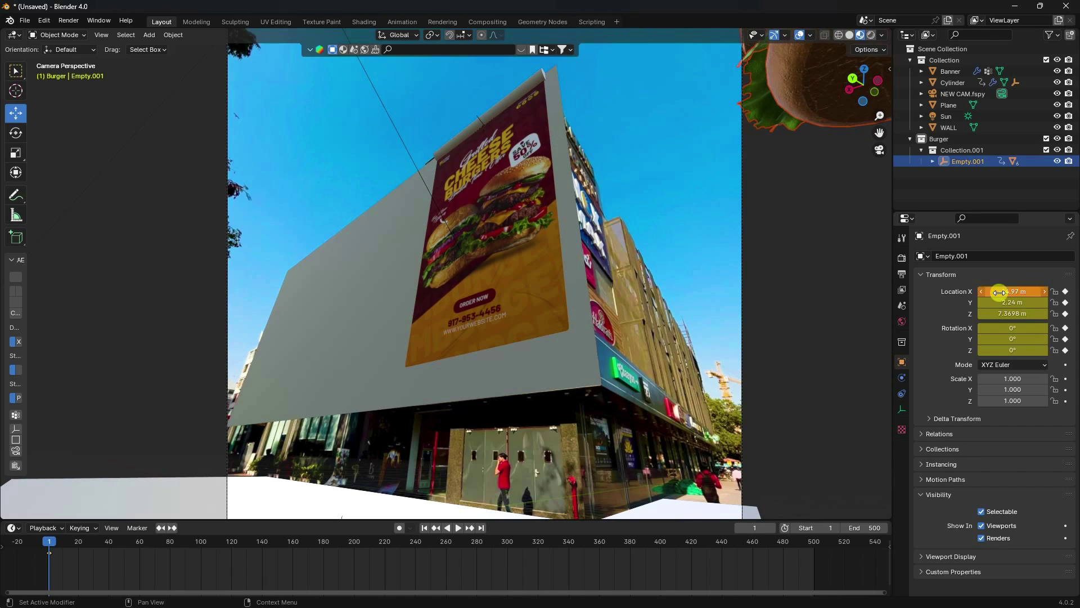
left_click(480, 530)
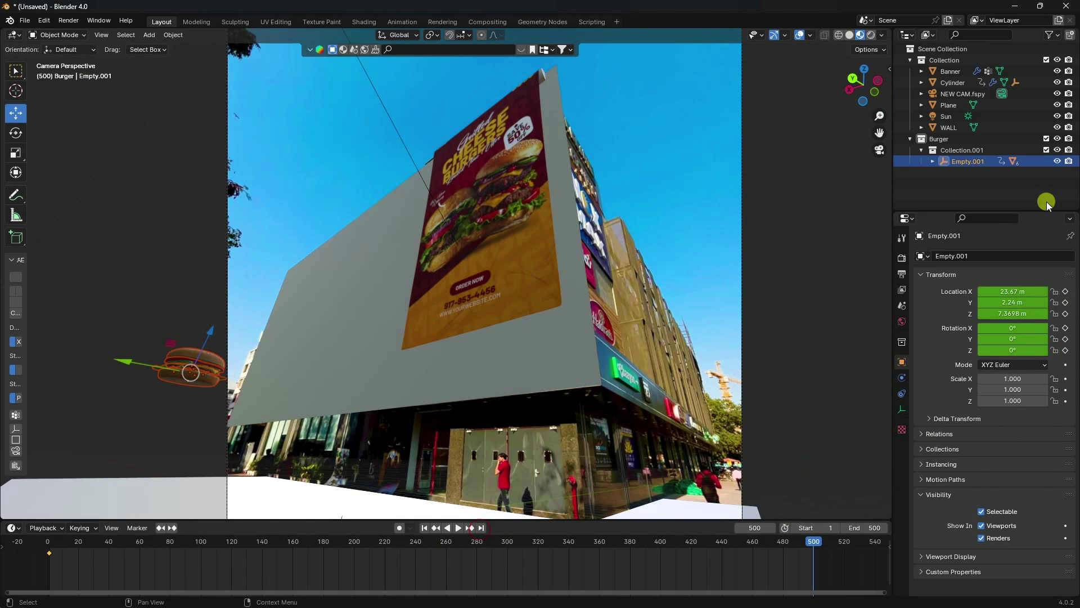
left_click_drag(988, 292, 528, 356)
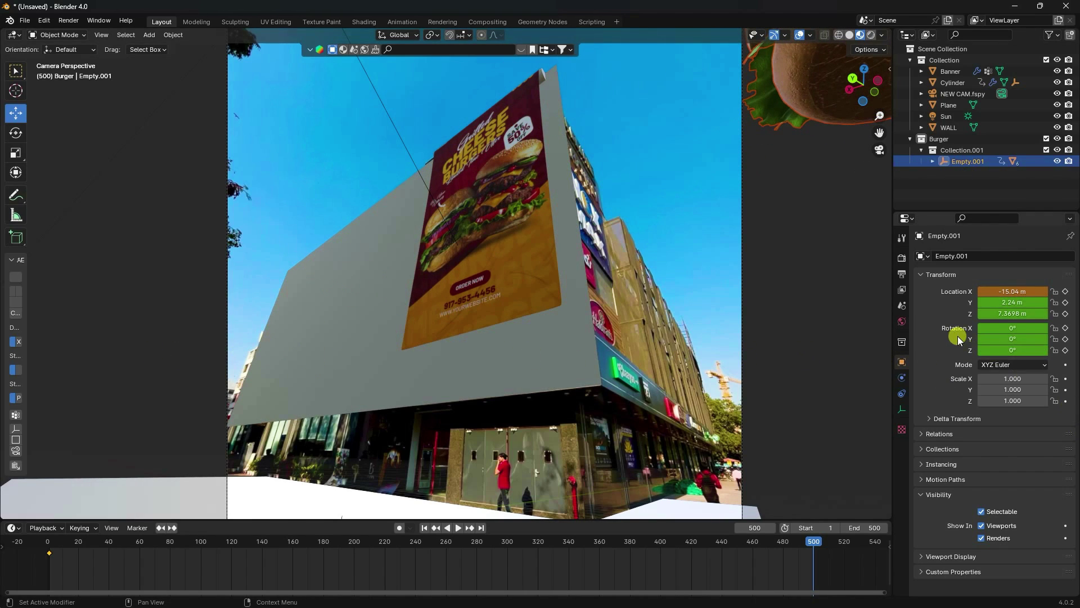
left_click_drag(1005, 328, 236, 339)
left_click_drag(1012, 350, 167, 380)
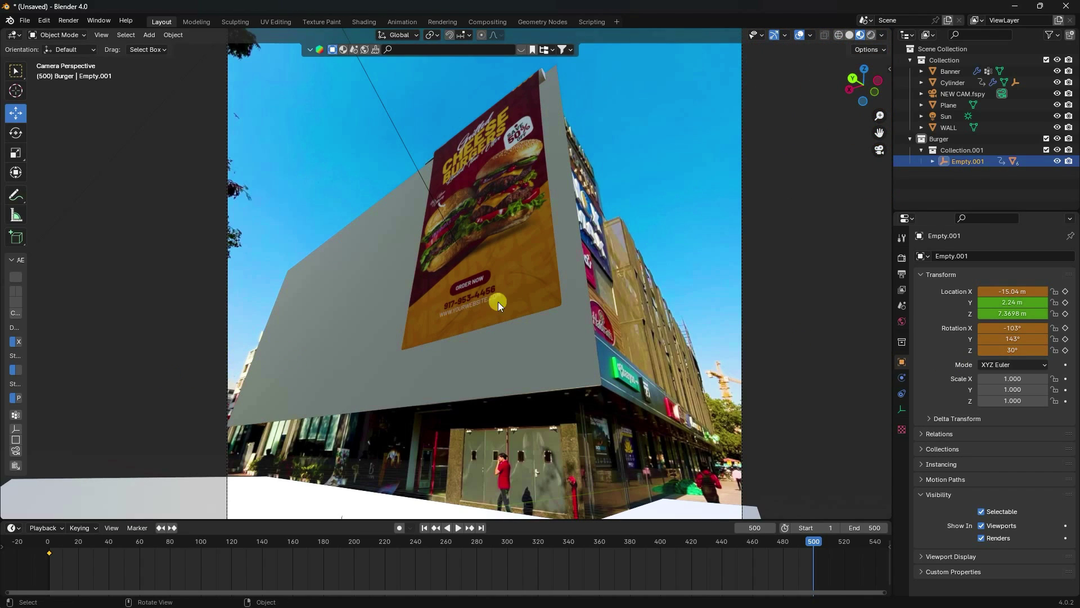
key("i")
left_click(412, 304)
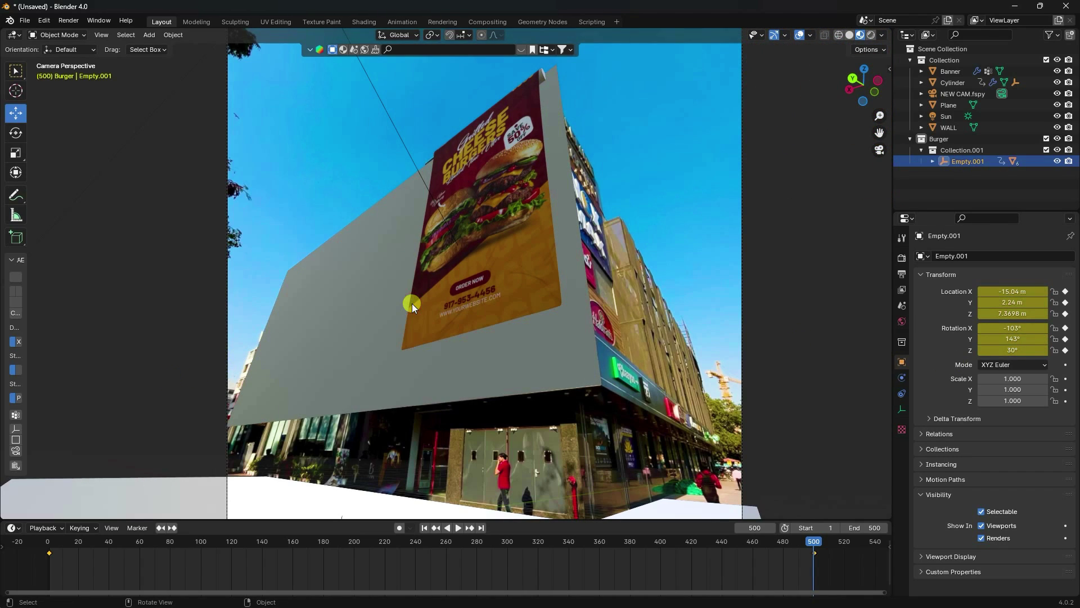
Step: Set the burger's keyframe interpolation to Linear and preview its flight from frame 1
left_click(425, 528)
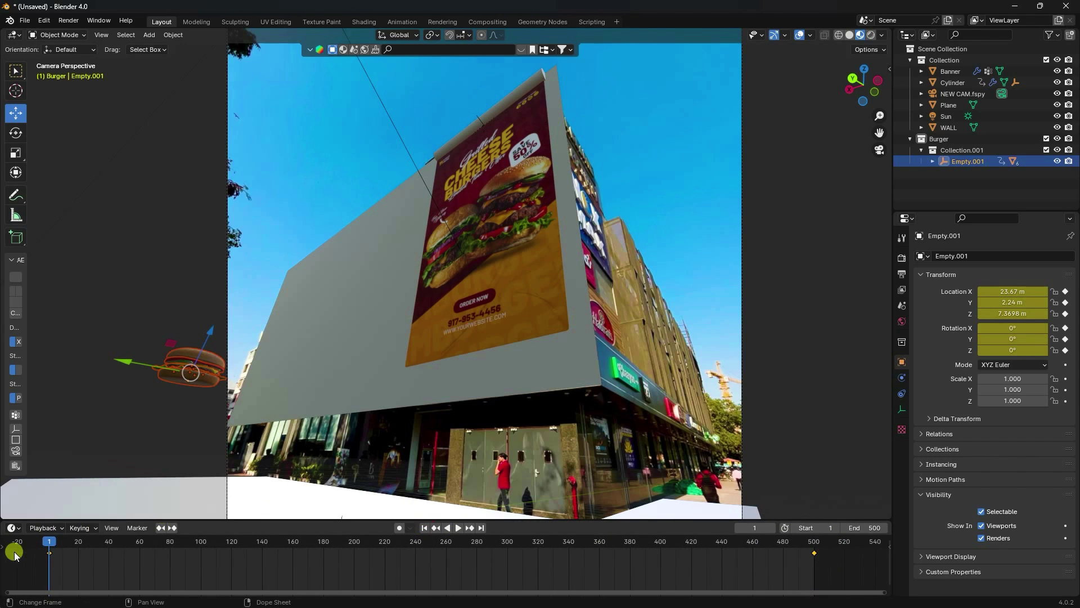
key("t")
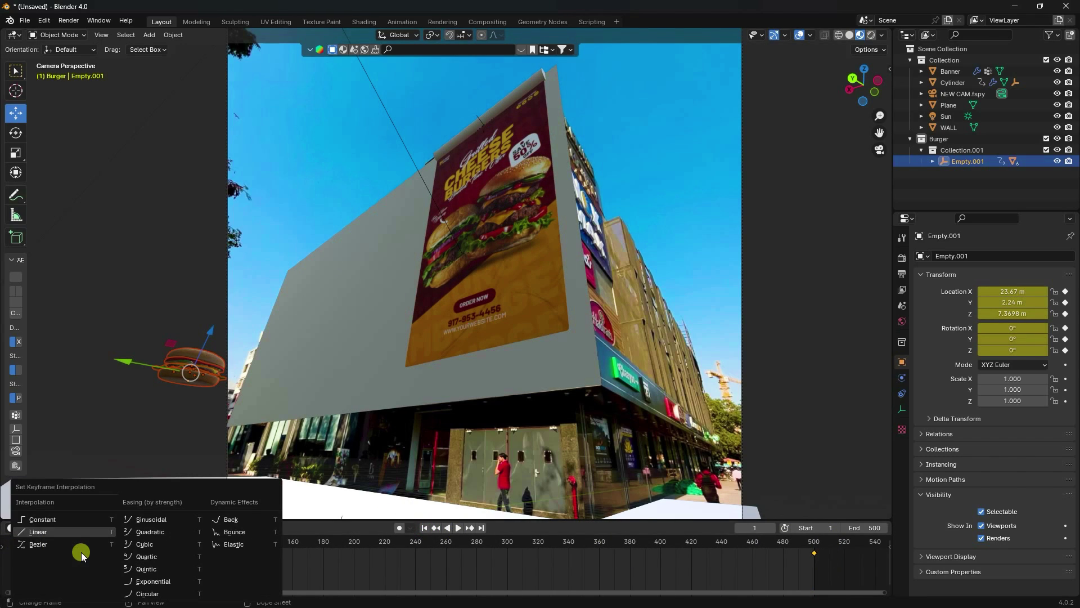
left_click(41, 530)
left_click(460, 528)
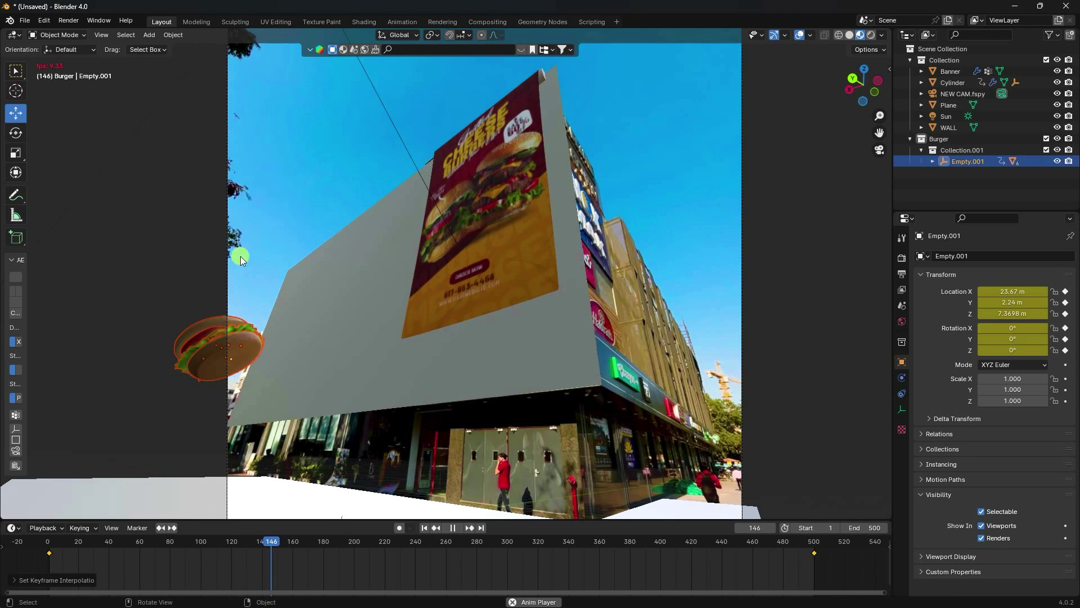
left_click(425, 527)
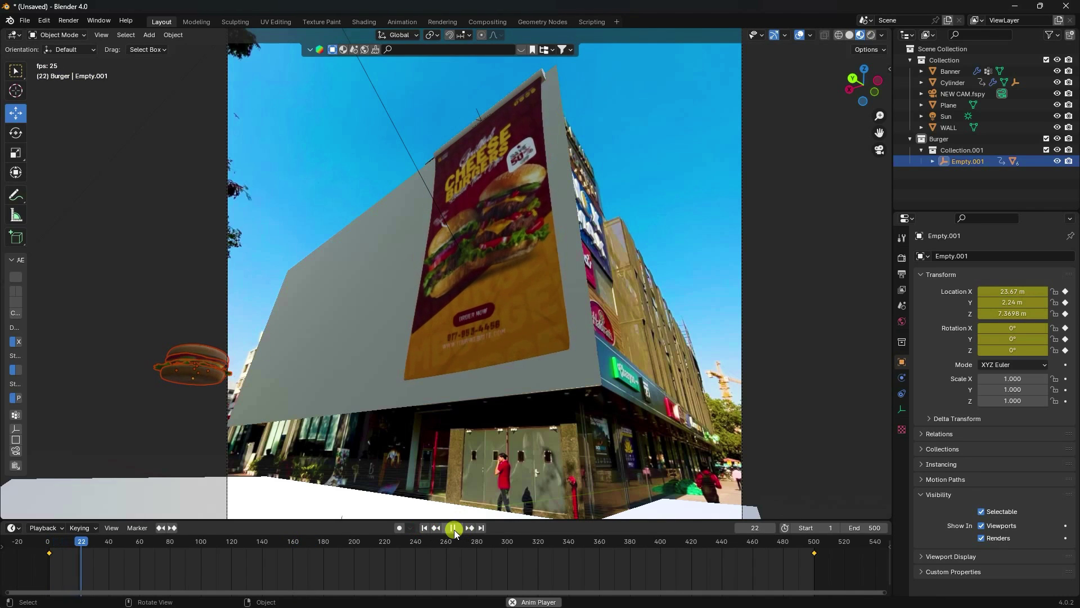
left_click(453, 527)
left_click(424, 528)
Step: Duplicate Empty.001 with its whole hierarchy and place the copy about 4.5 m higher, above the first burger
right_click(971, 161)
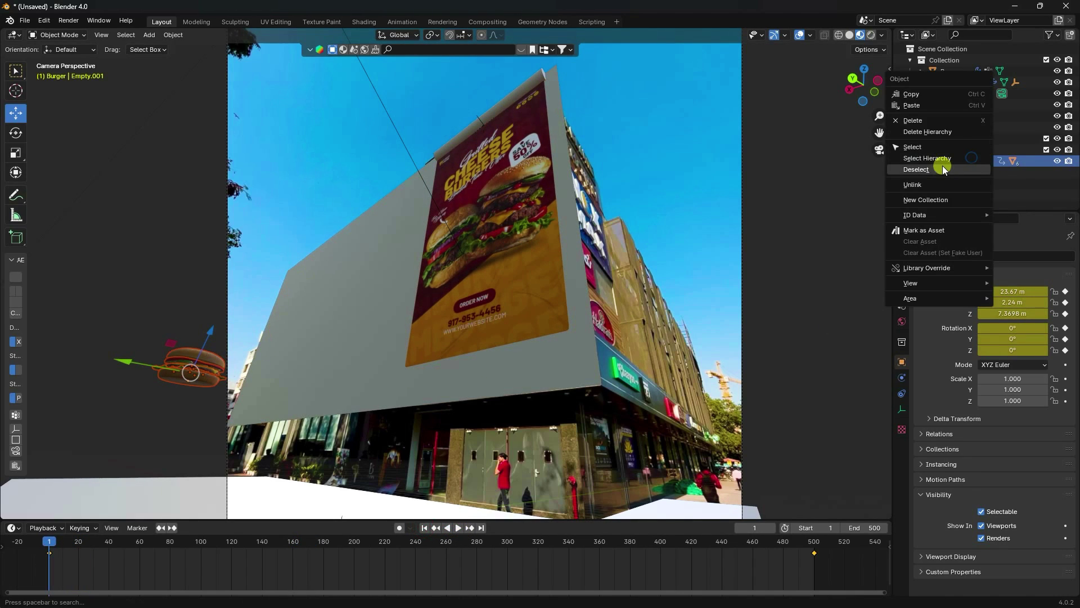
left_click(952, 185)
left_click_drag(947, 209, 949, 272)
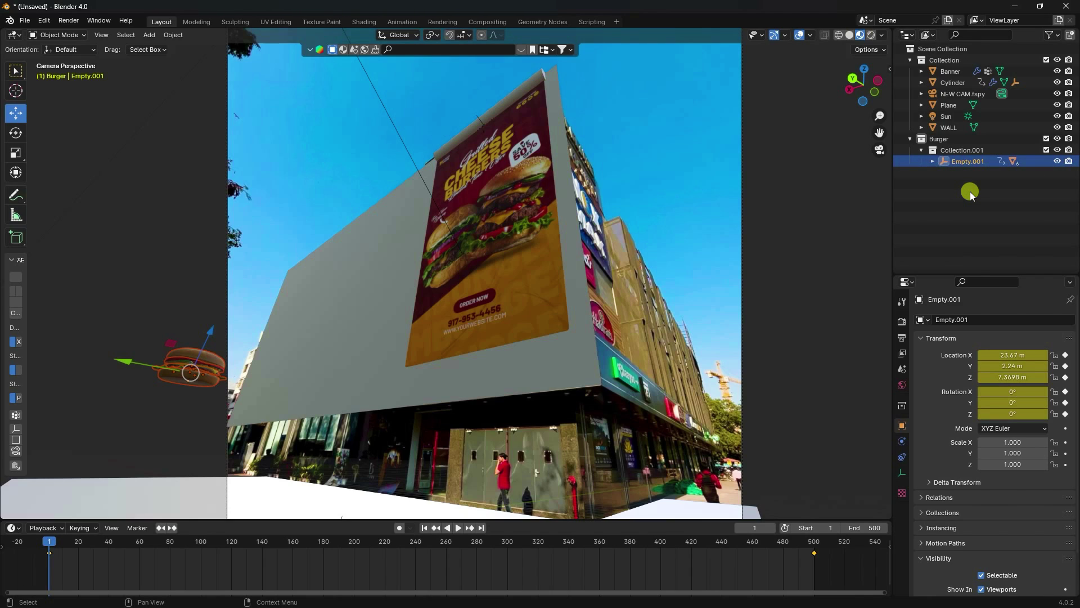
key("shift+d")
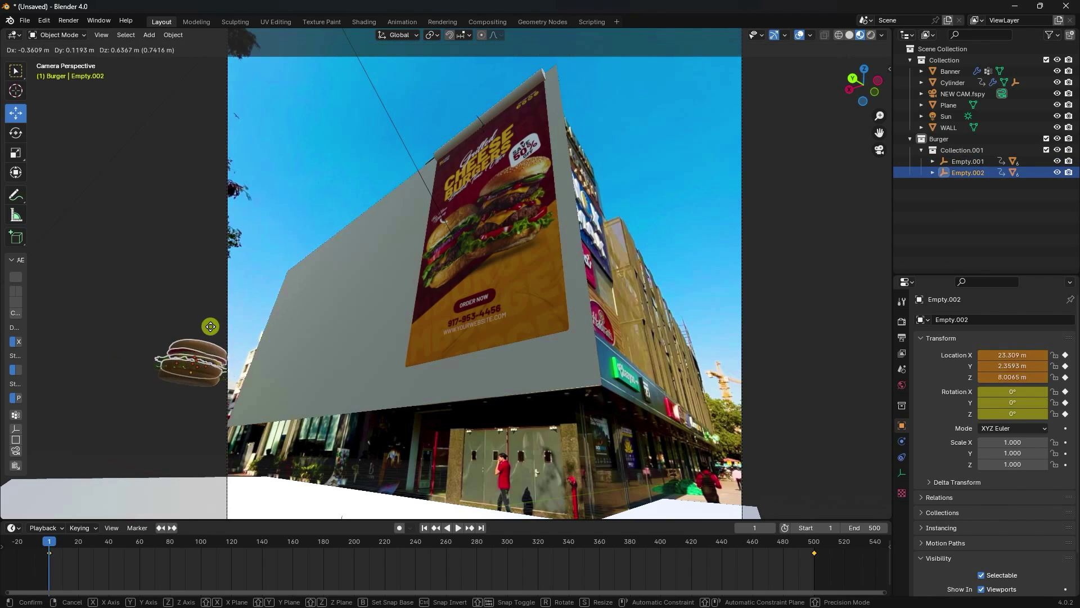
left_click(215, 277)
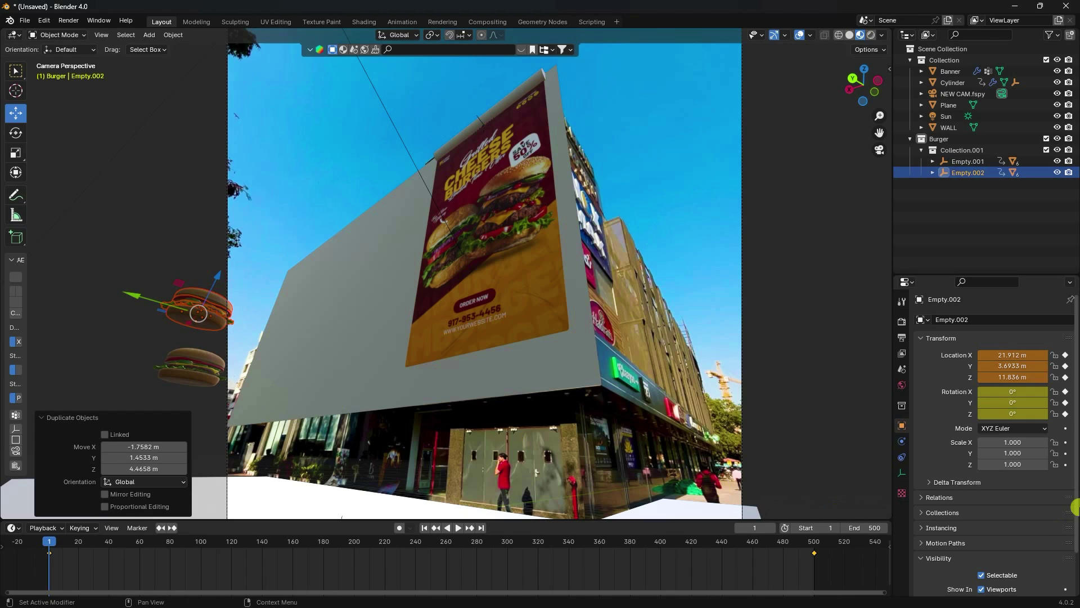
Step: Rotate the duplicated burger to X 36°, Y -57°, Z -111° and insert a Location & Rotation keyframe at frame 1
left_click_drag(1007, 391, 169, 401)
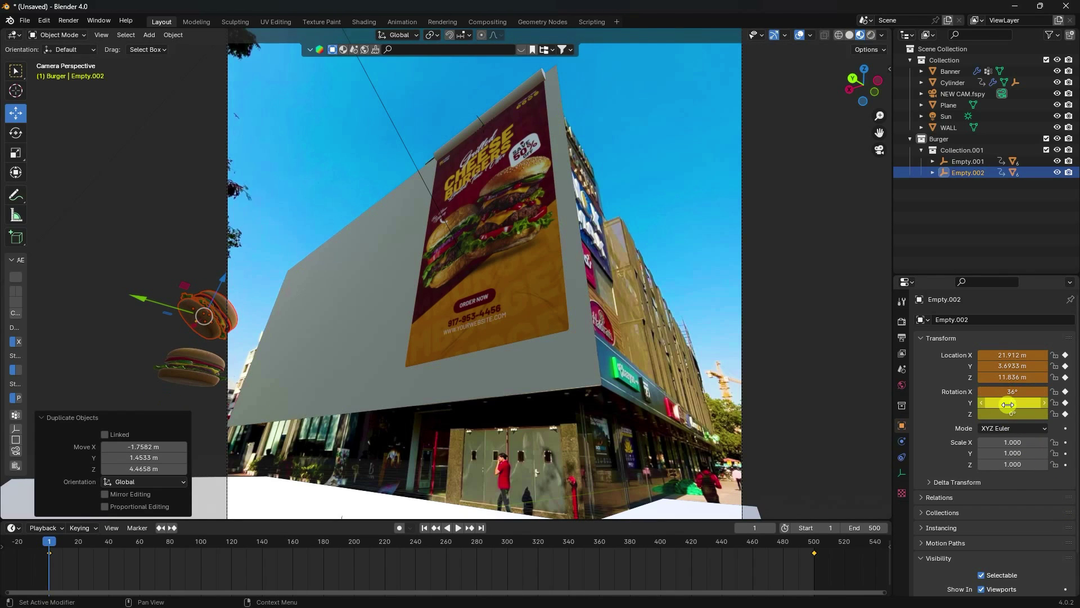
left_click_drag(1008, 404, 118, 431)
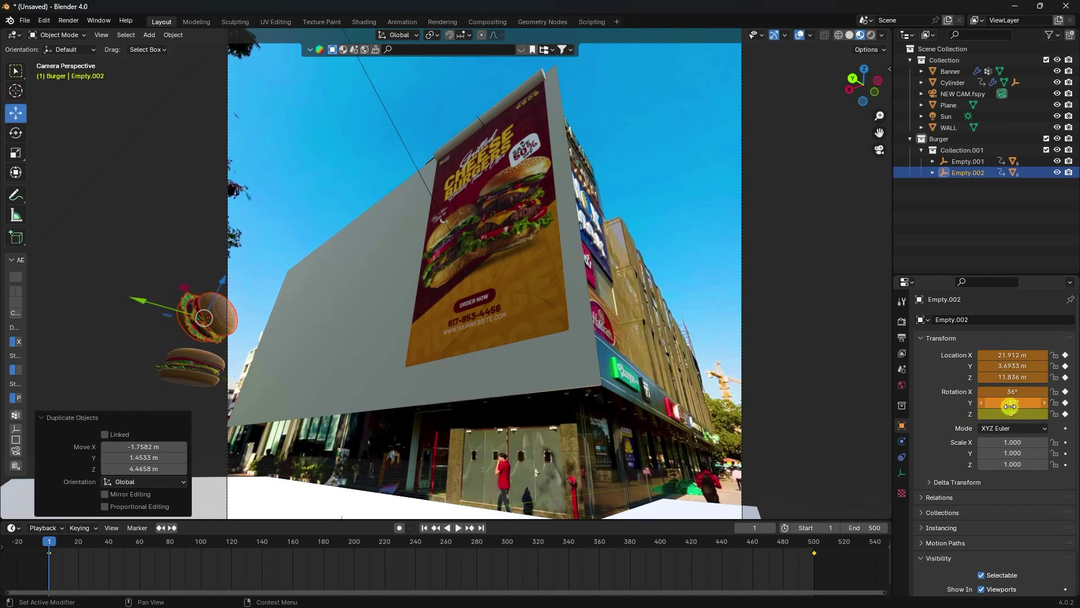
left_click_drag(1016, 414, 120, 416)
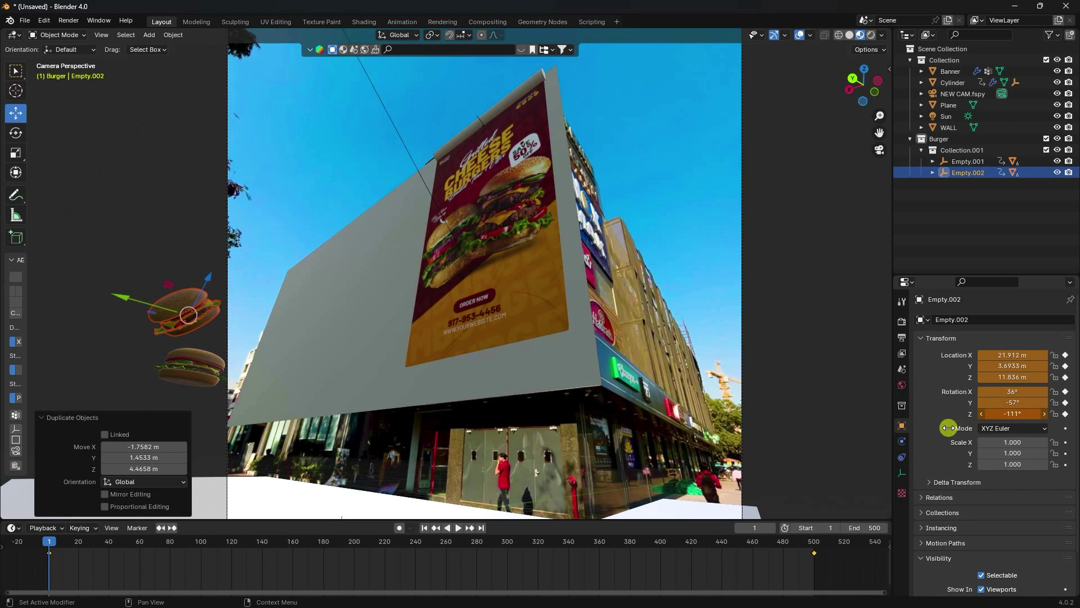
key("i")
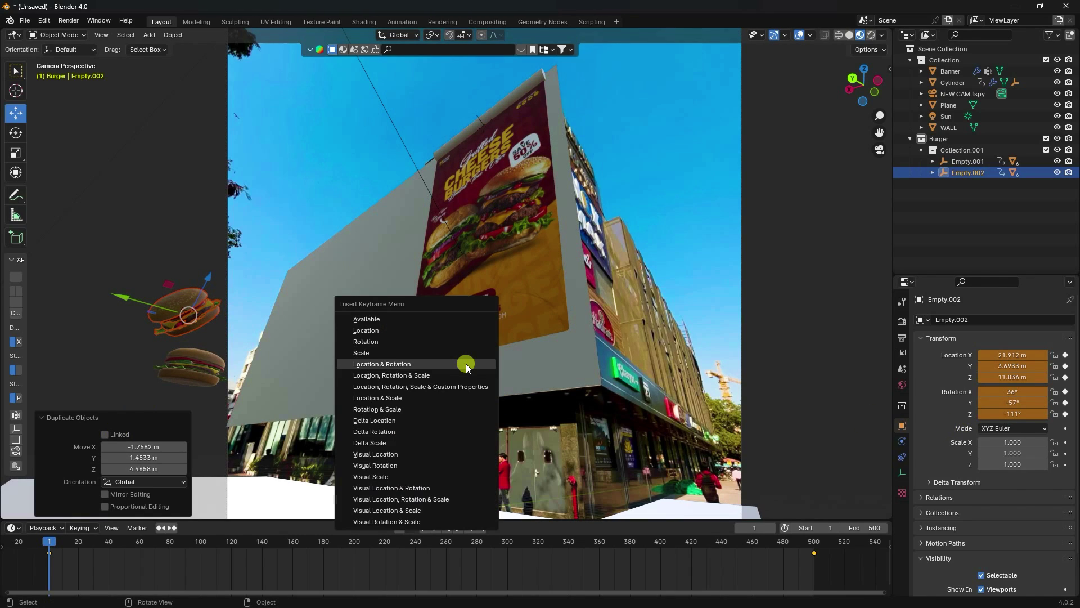
left_click(467, 365)
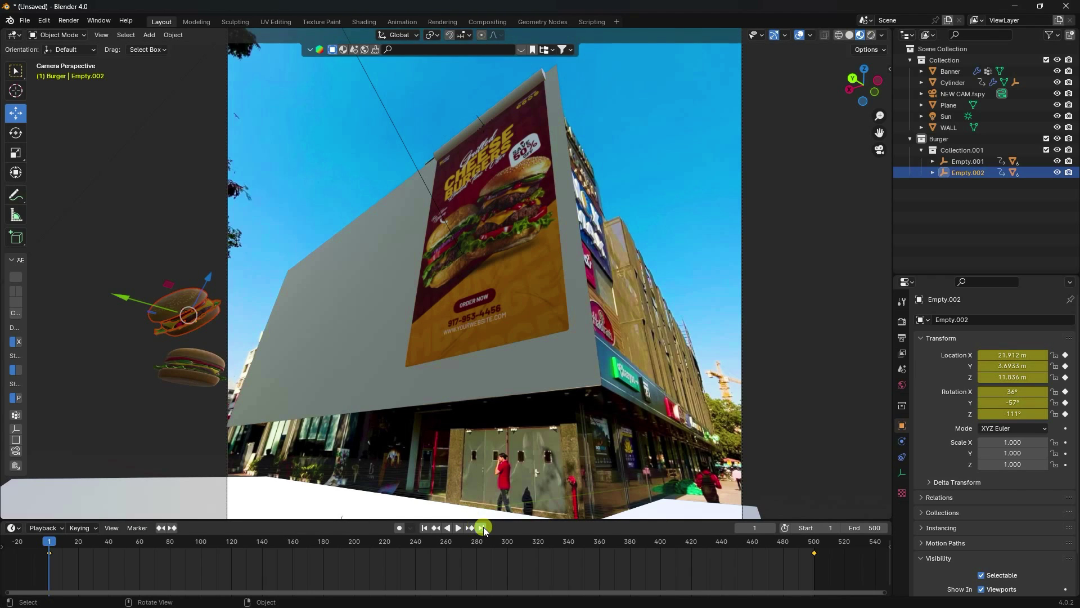
Step: At frame 500, raise Empty.002 to Z 11.726 m, rotate it to -159°, 227°, 114°, and keyframe its location and rotation
left_click(482, 527)
scroll(515, 275, "down", 5)
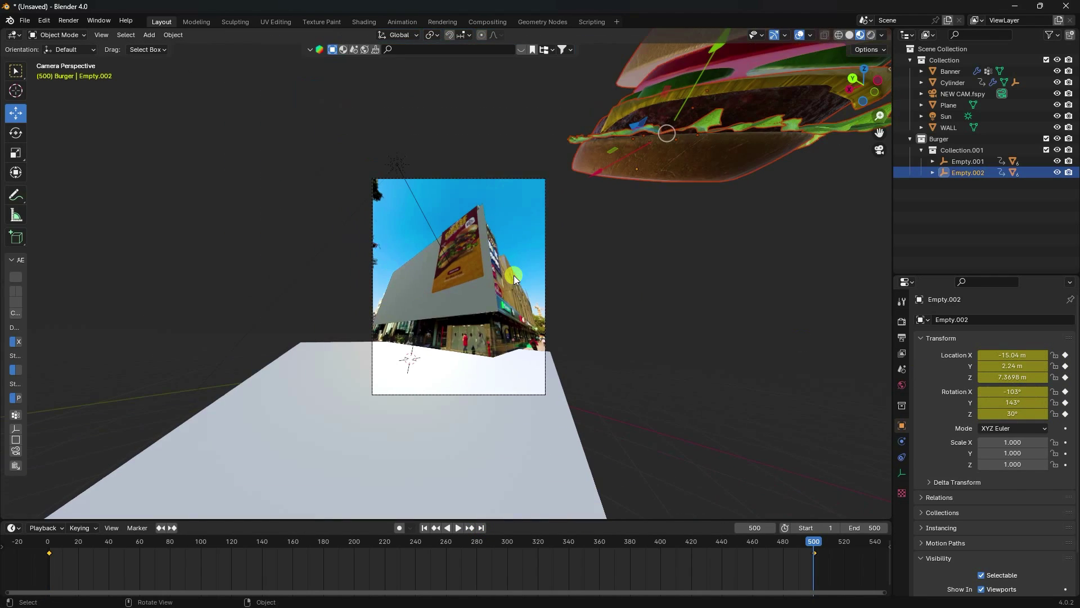
middle_click_drag(514, 275, 515, 297)
scroll(523, 278, "down", 3)
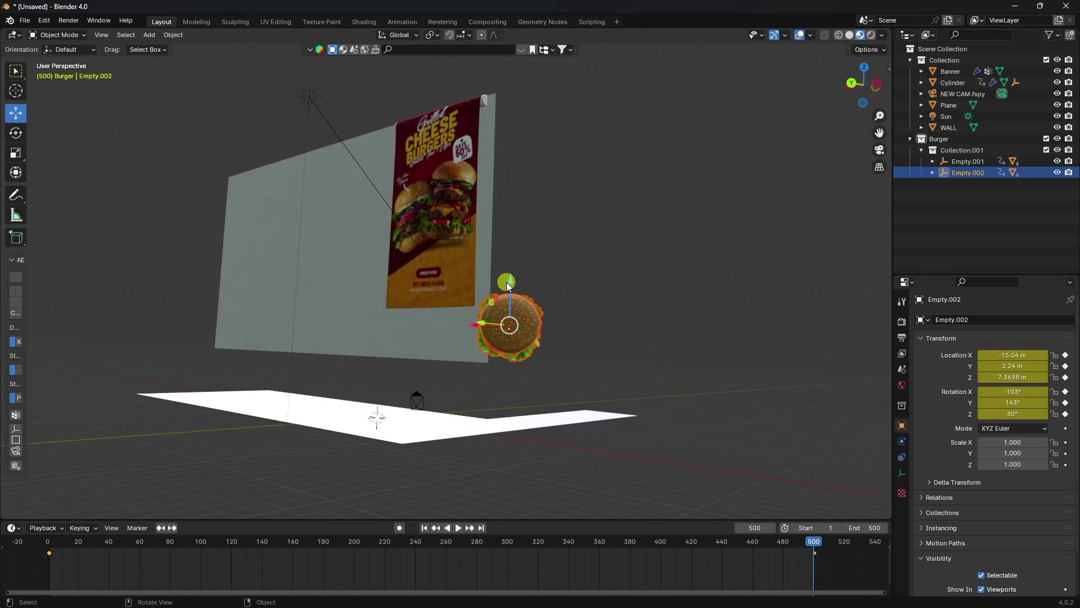
left_click_drag(517, 280, 527, 213)
left_click_drag(1005, 392, 112, 396)
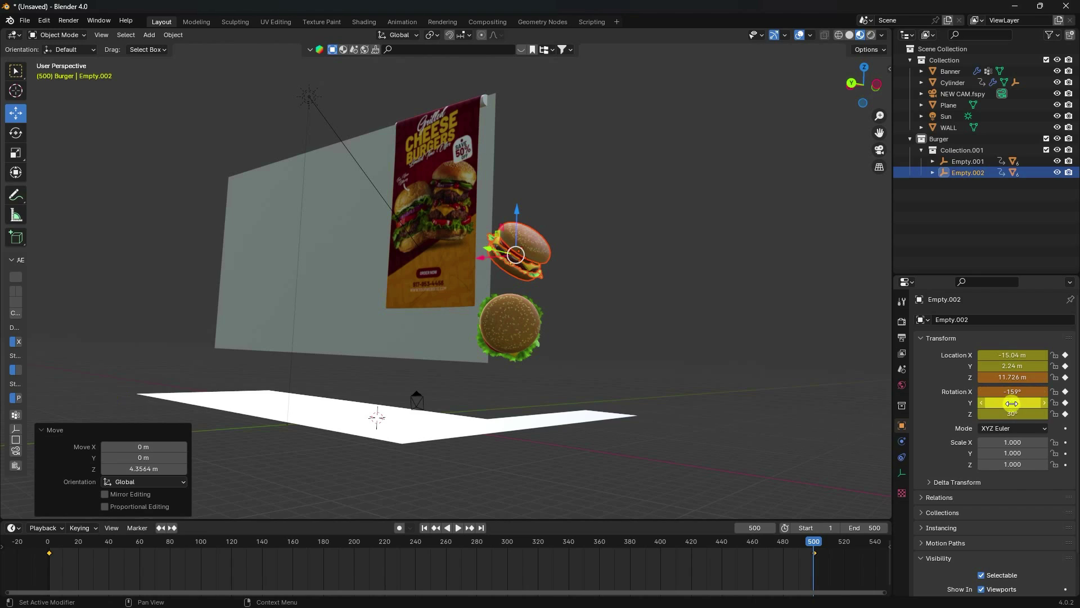
left_click_drag(1011, 403, 194, 423)
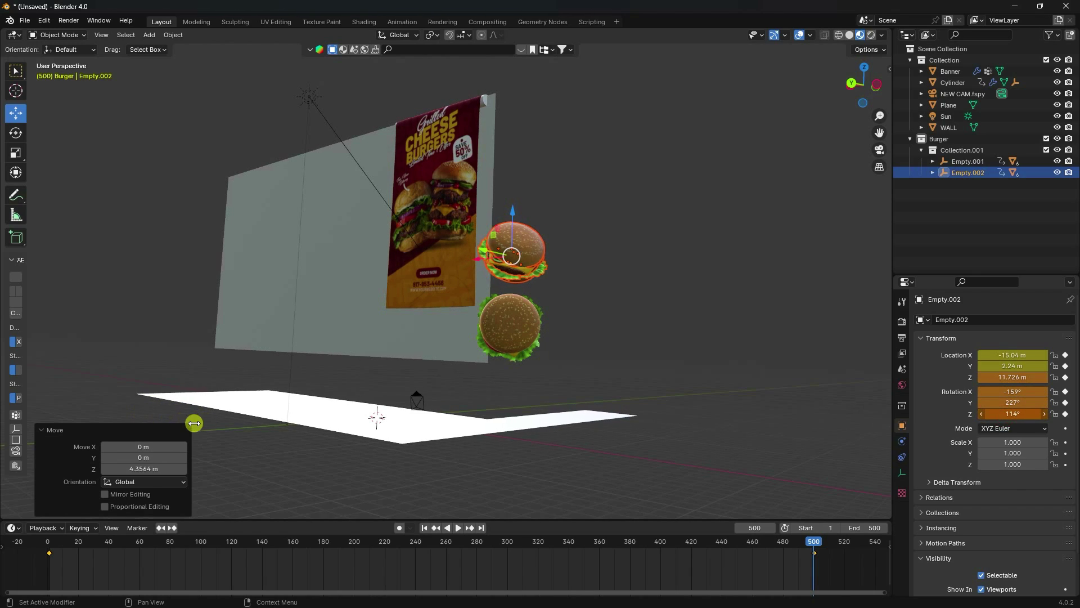
key("i")
left_click(447, 330)
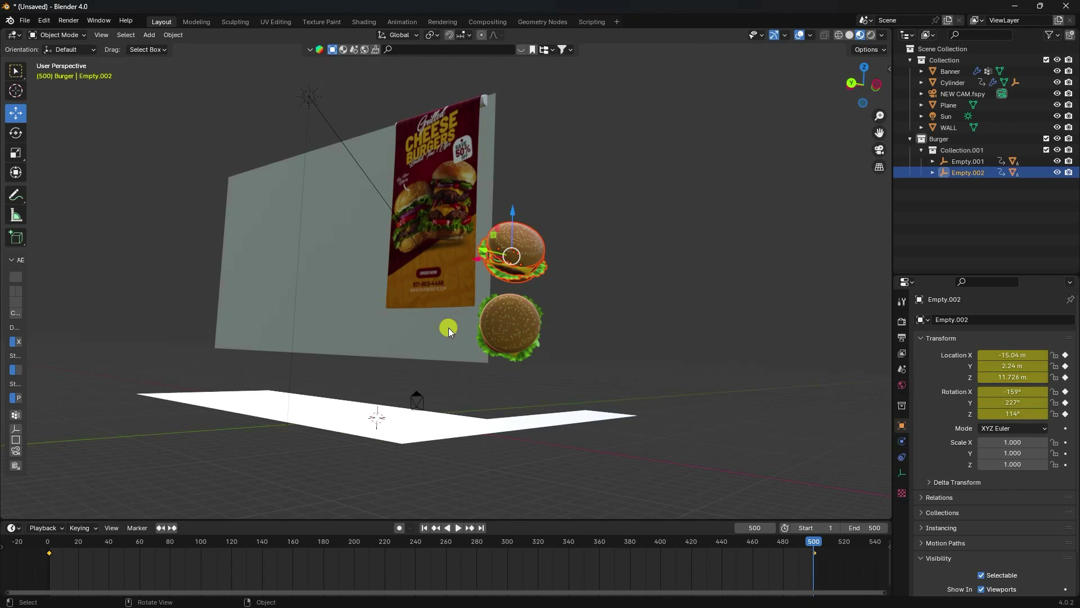
Step: Play the animation from frame 1 through the camera to check both flying burgers against the banner
left_click(425, 528)
key("KP_0")
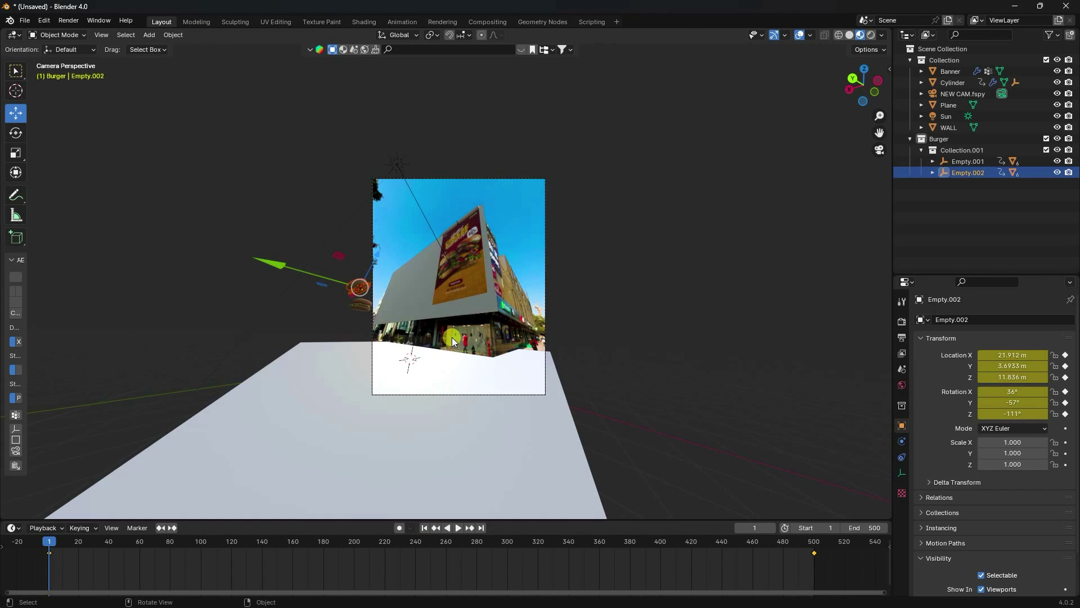
scroll(452, 336, "up", 5)
left_click(458, 528)
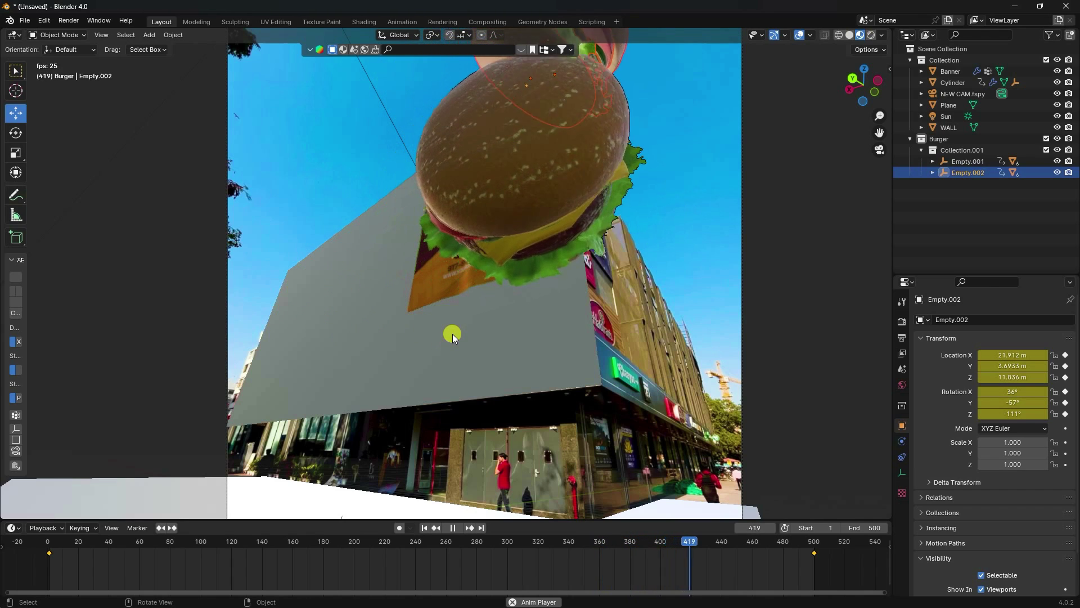
left_click(453, 527)
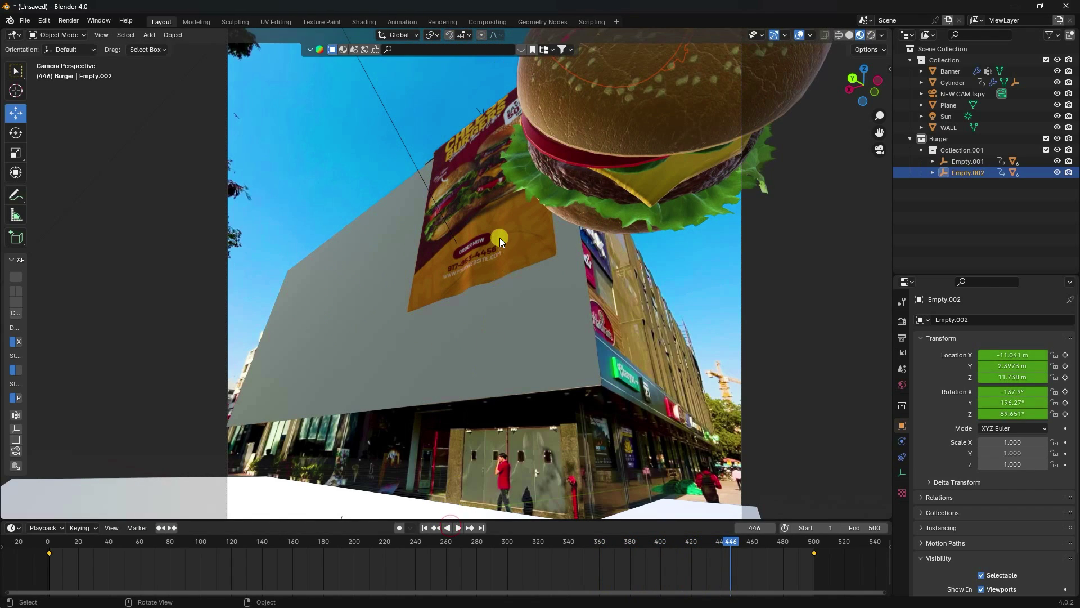
Step: Set the Banner's cloth cache simulation end to 500 and replay from frame 1 to recalculate the cloth
left_click(474, 201)
left_click(902, 482)
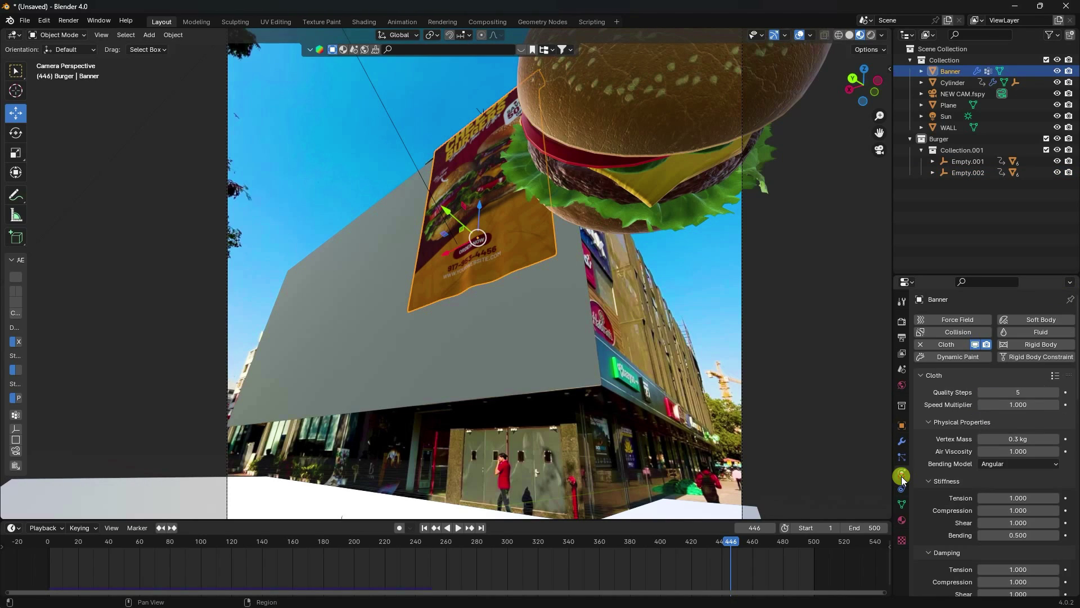
scroll(954, 480, "down", 10)
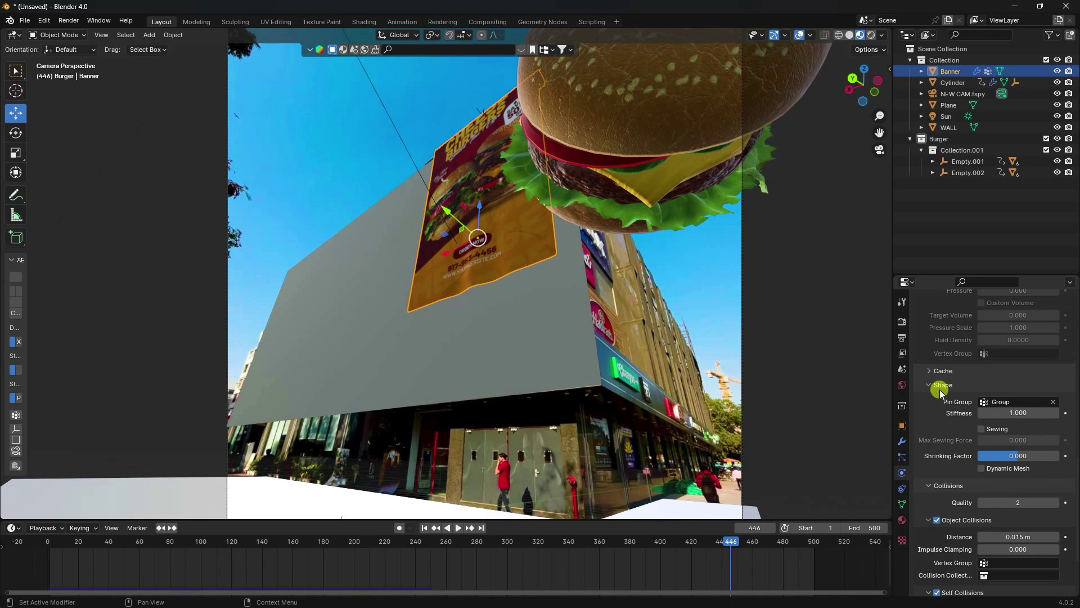
left_click(937, 370)
scroll(968, 450, "down", 4)
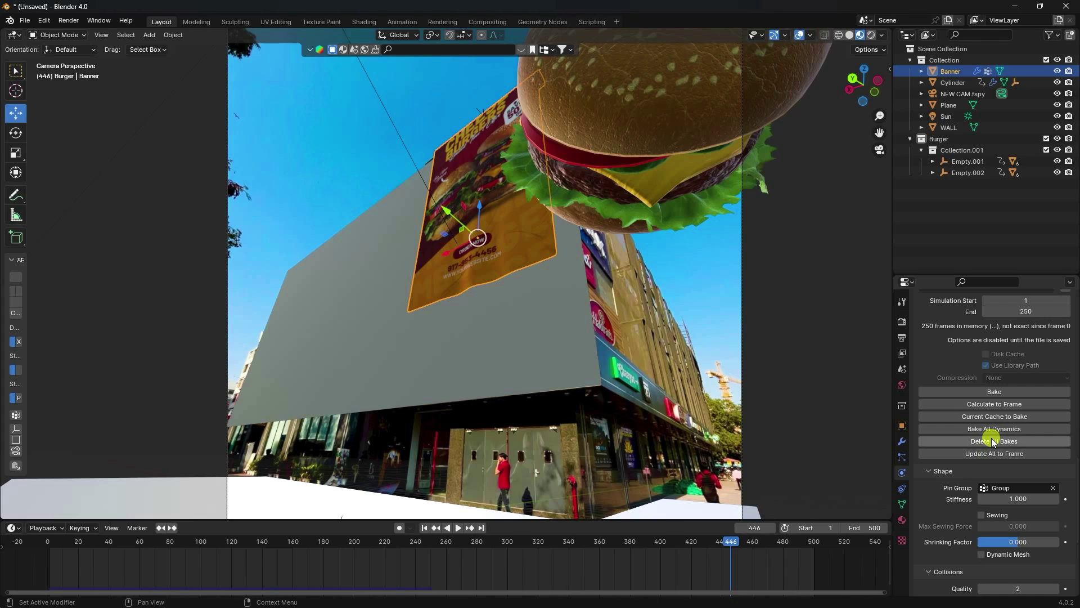
scroll(997, 424, "up", 3)
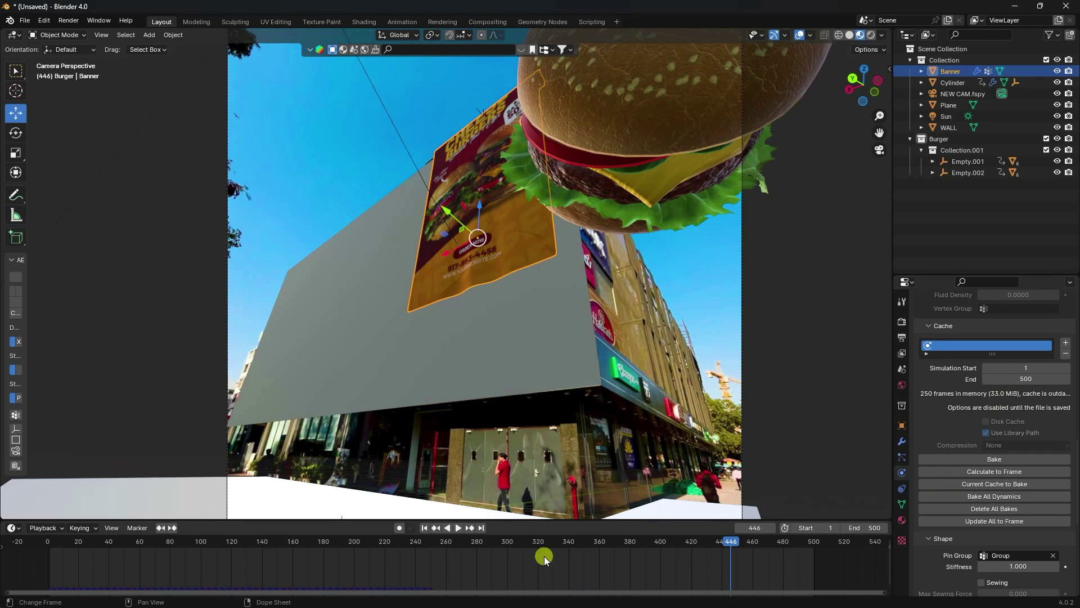
left_click(426, 528)
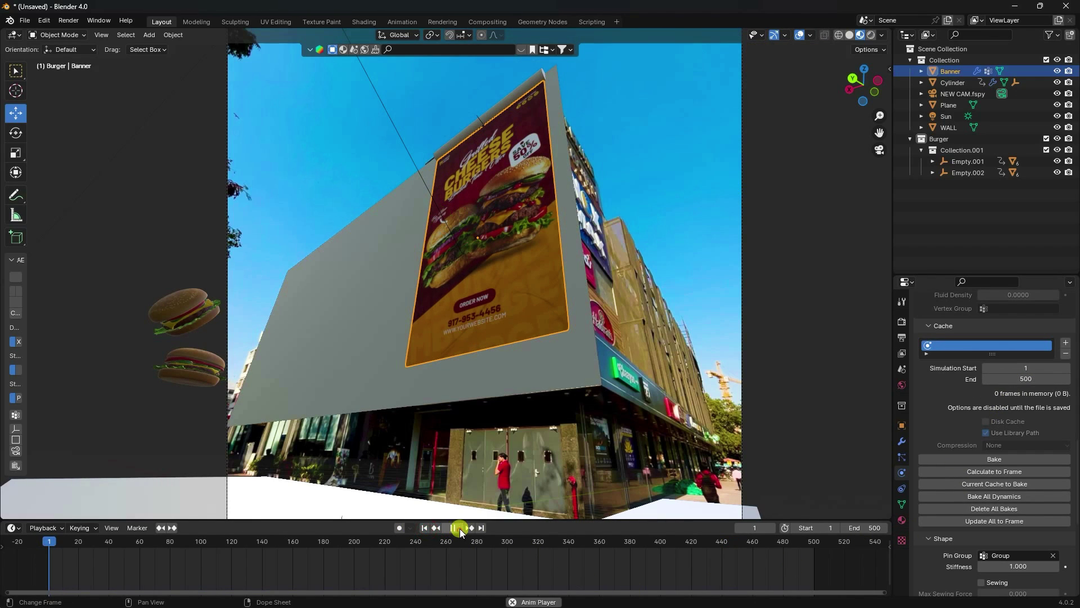